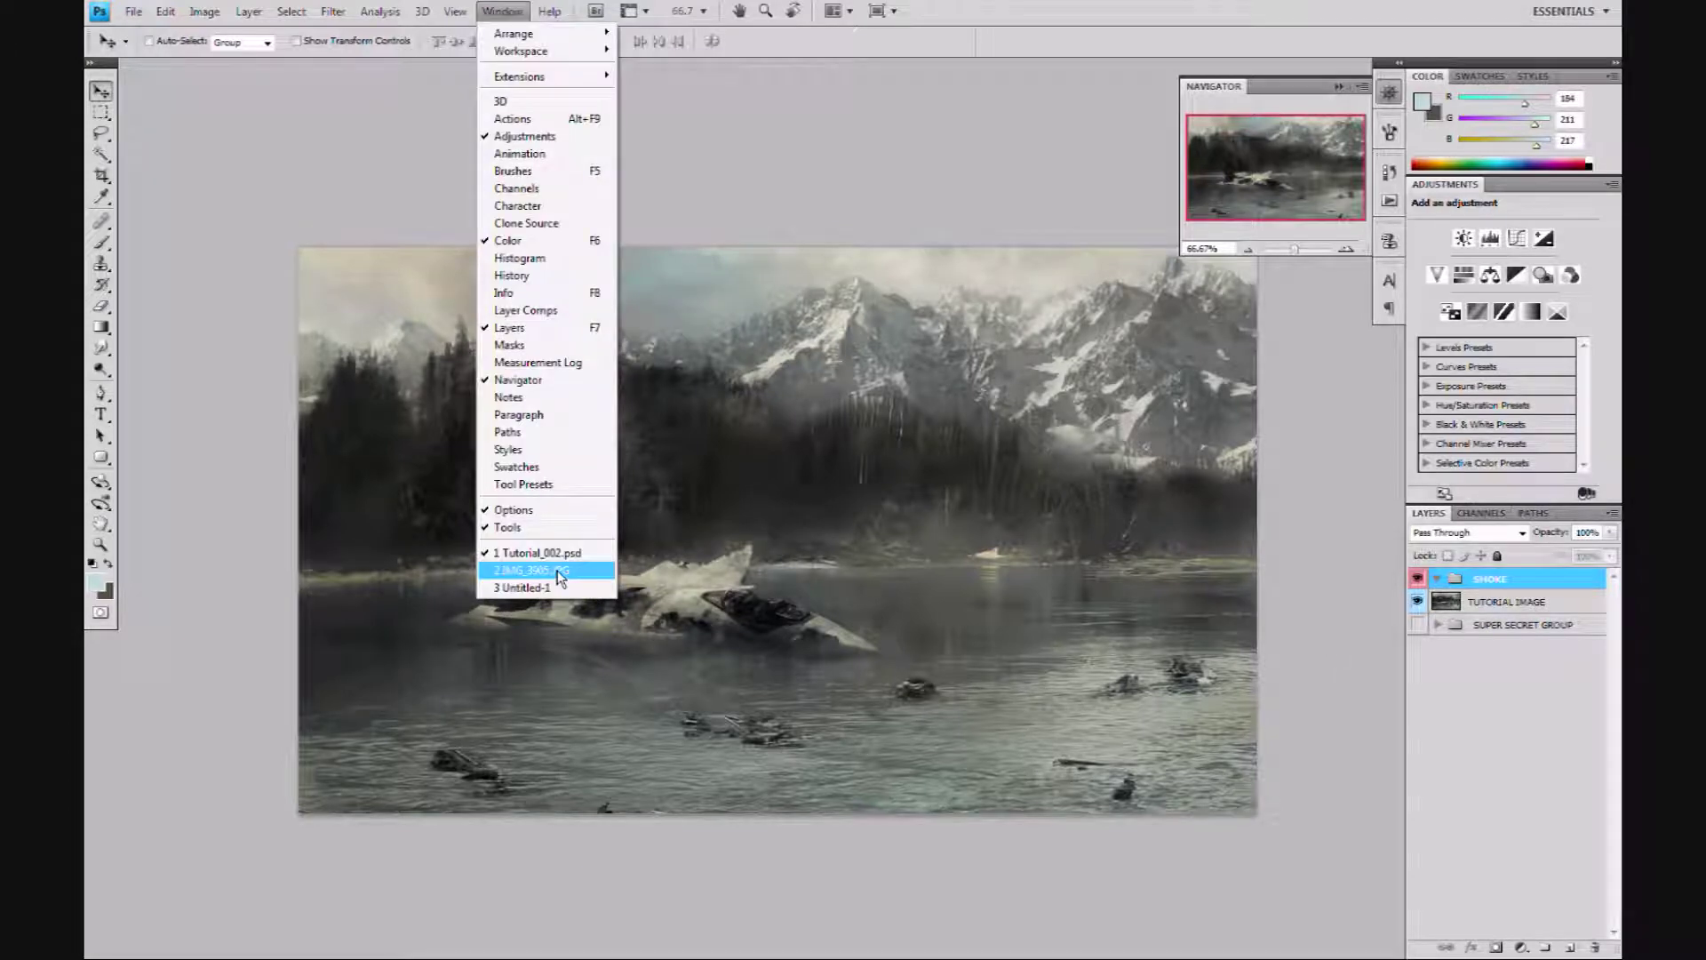
# Copy the whole dark cloud photo and paste it into Tutorial_002.psd inside the SMOKE group.
pyautogui.click(560, 571)
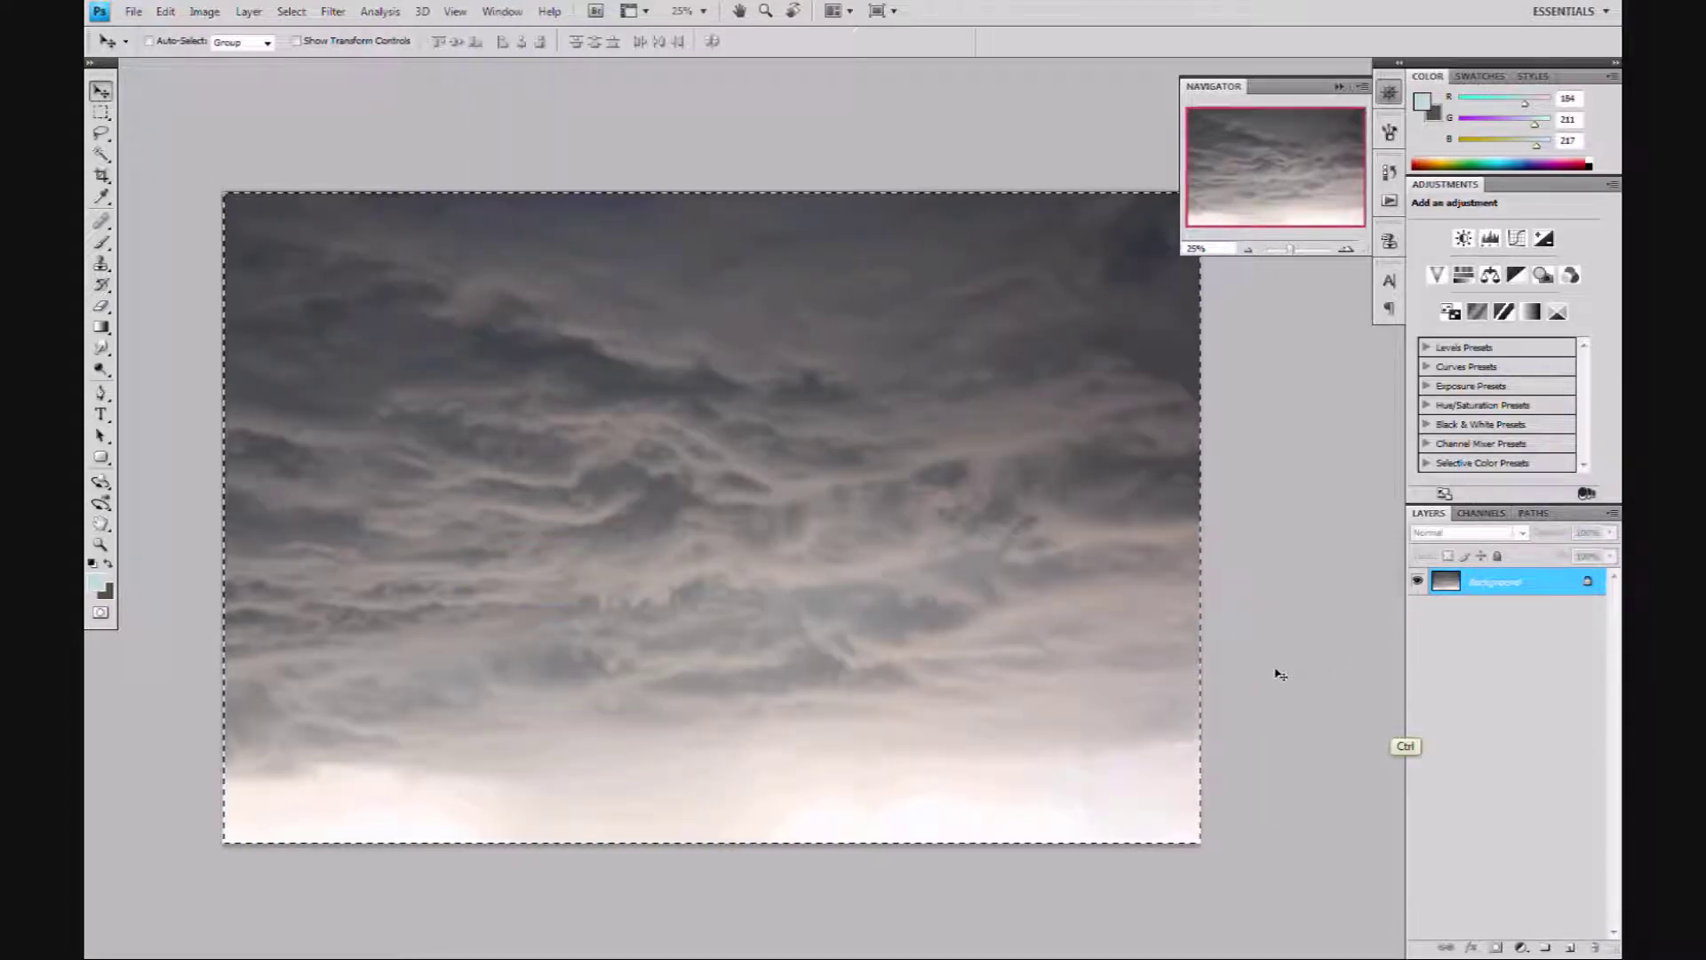
pyautogui.click(505, 13)
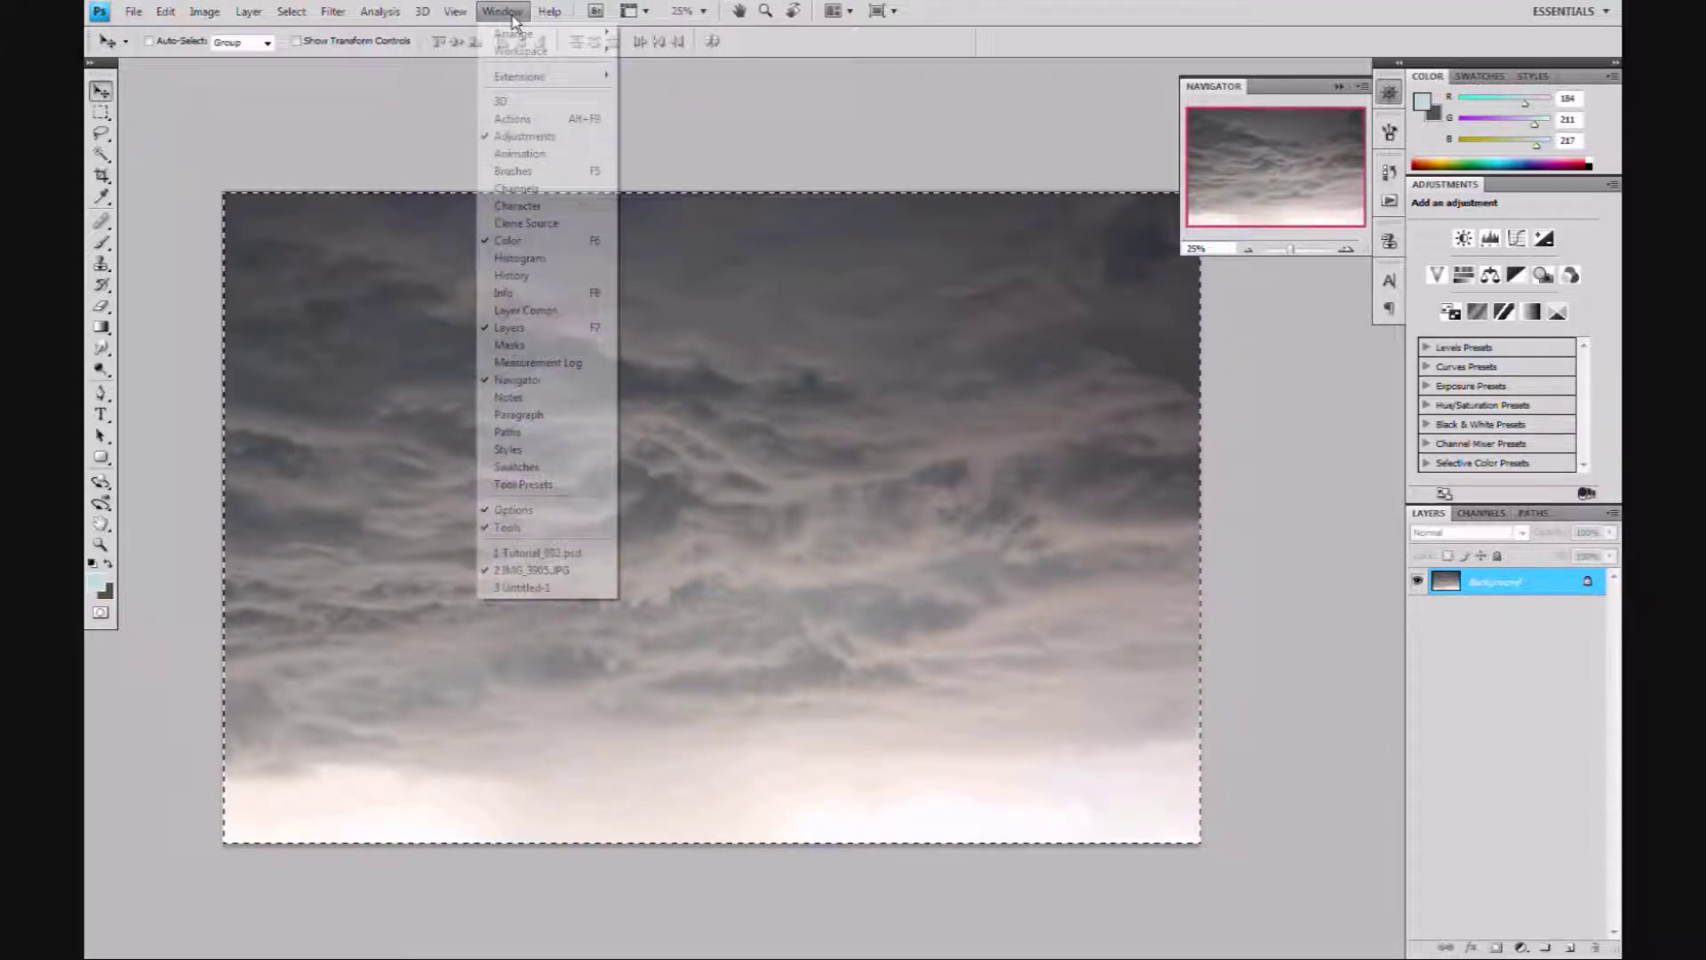
pyautogui.click(563, 551)
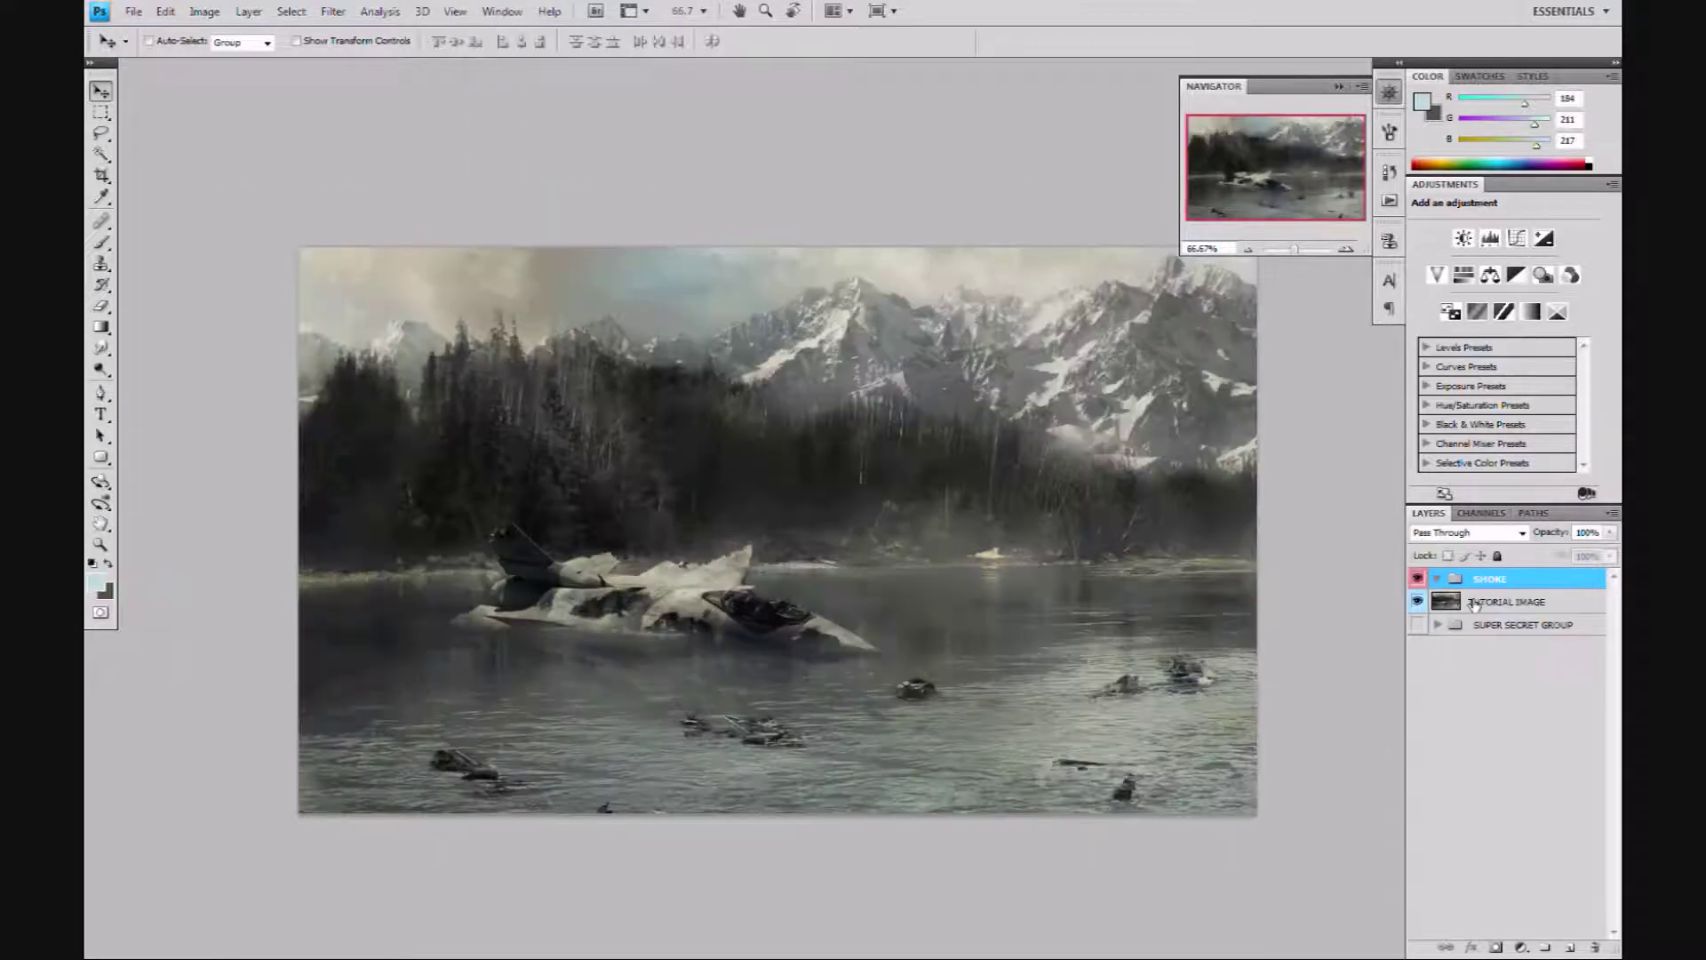
pyautogui.hotkey('ctrl', 'v')
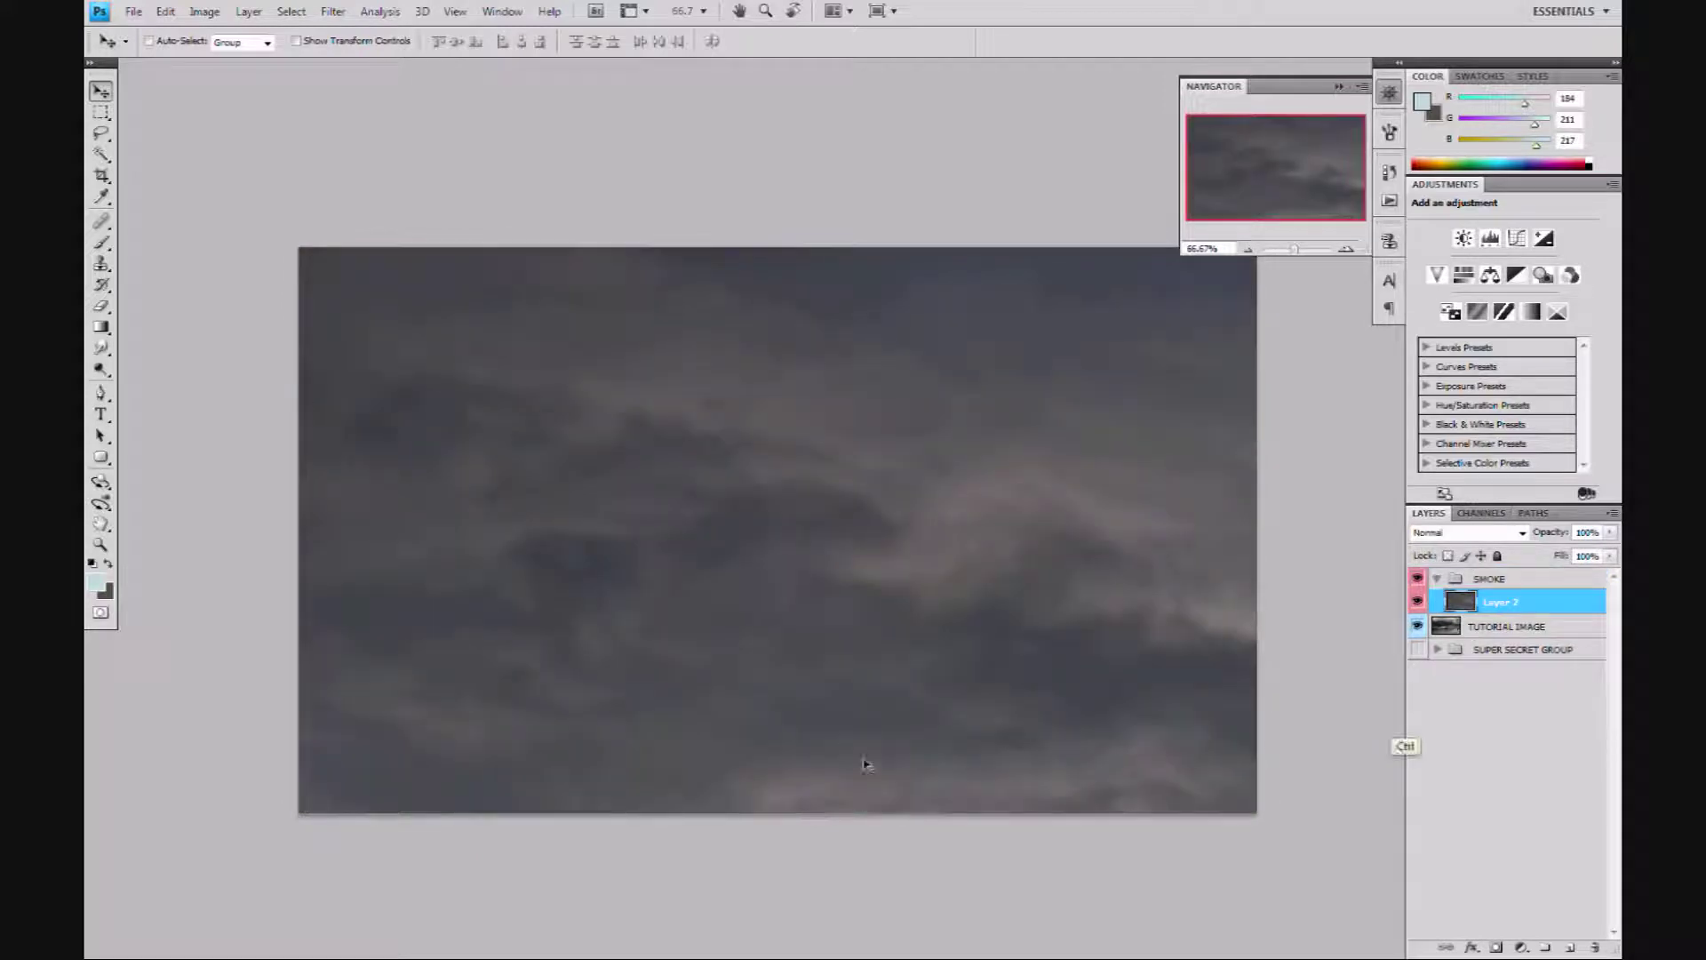
# Scale the pasted cloud layer down to 34.6% and position it over most of the lake scene.
pyautogui.hotkey('ctrl', 't')
pyautogui.moveTo(300, 248); pyautogui.dragTo(837, 663)
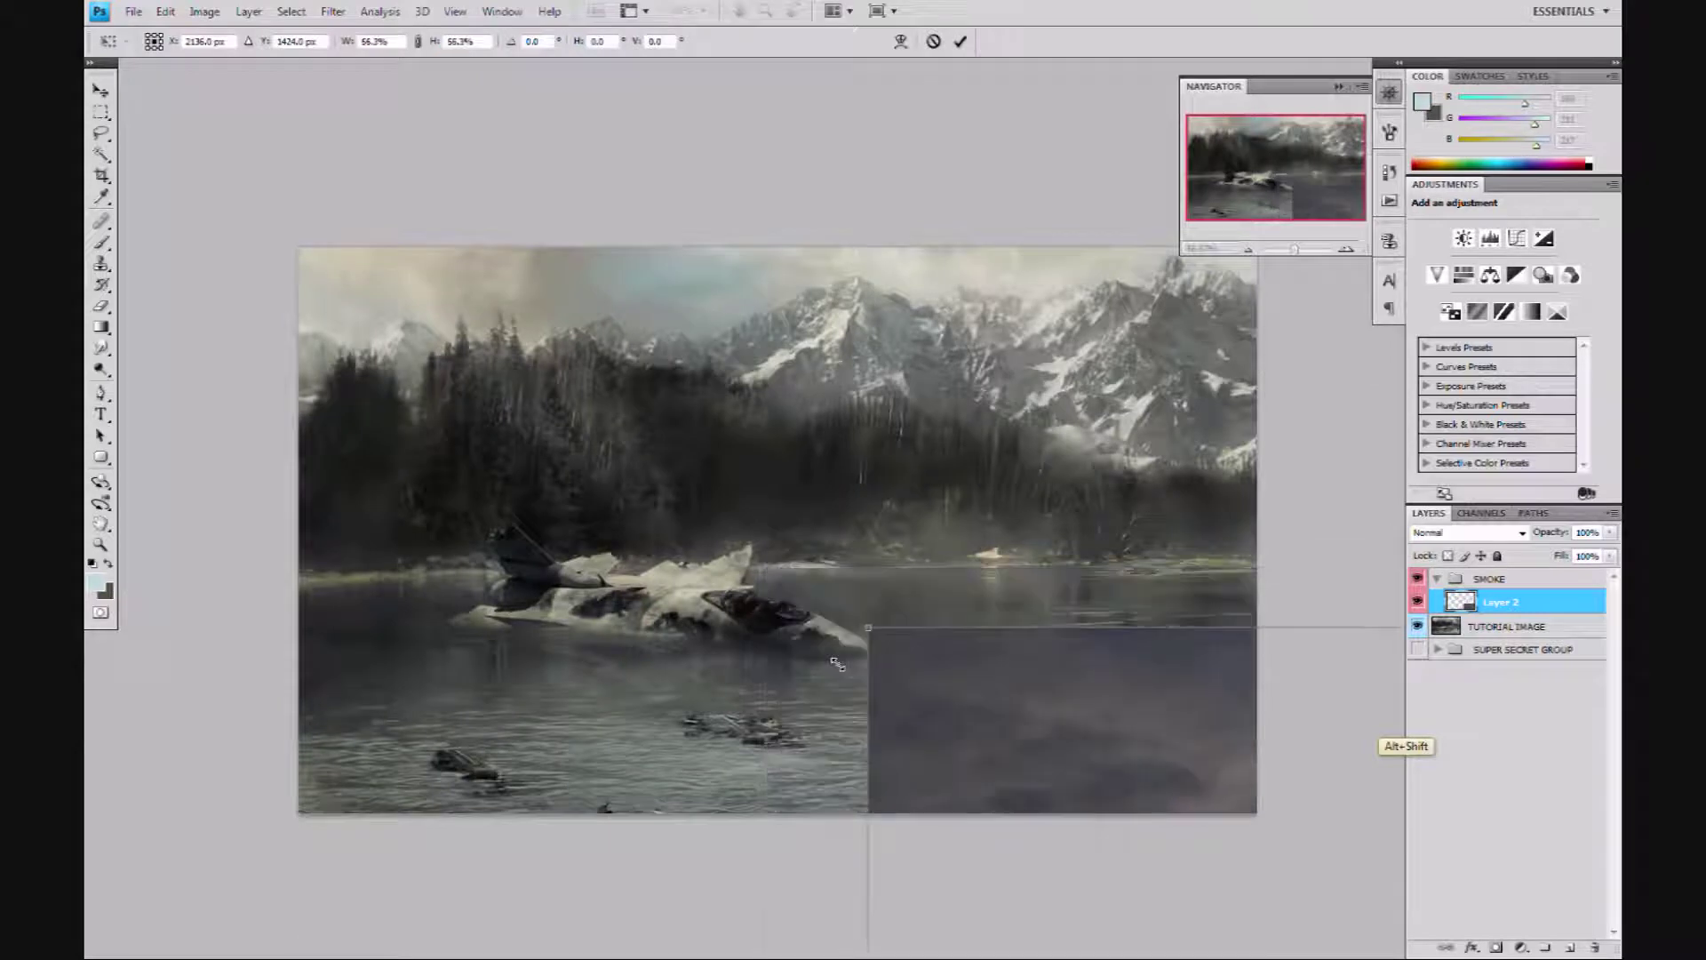
pyautogui.moveTo(1261, 802); pyautogui.dragTo(533, 384)
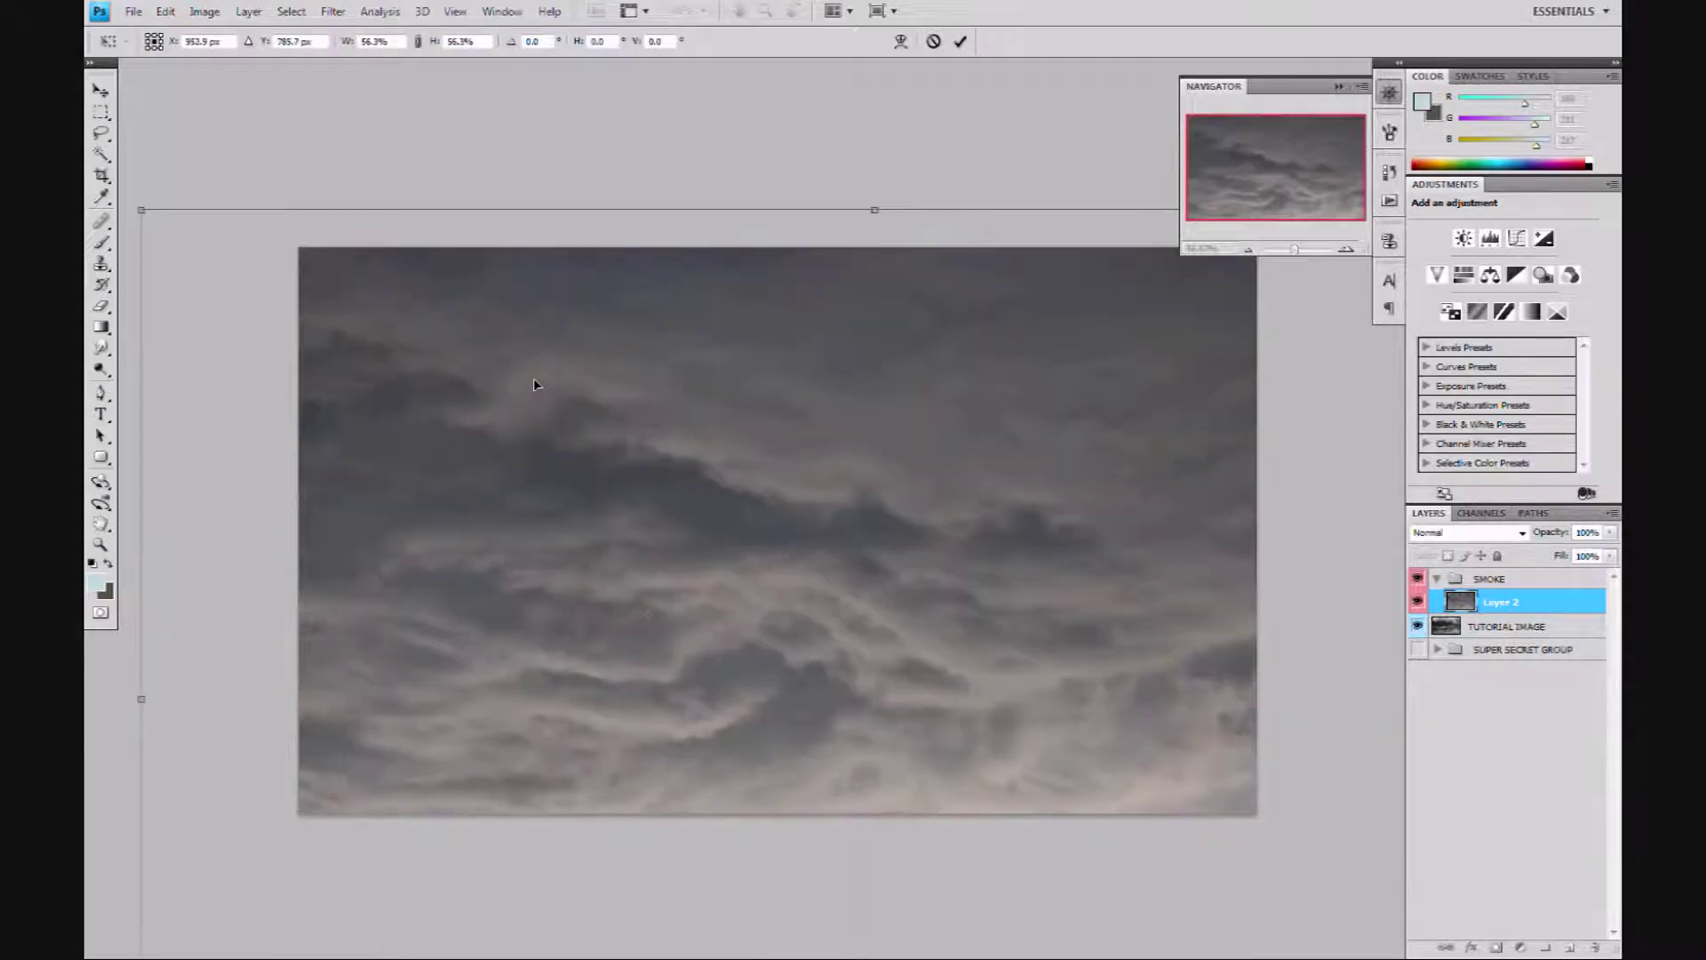
pyautogui.moveTo(140, 209); pyautogui.dragTo(432, 398)
pyautogui.moveTo(898, 634); pyautogui.dragTo(743, 463)
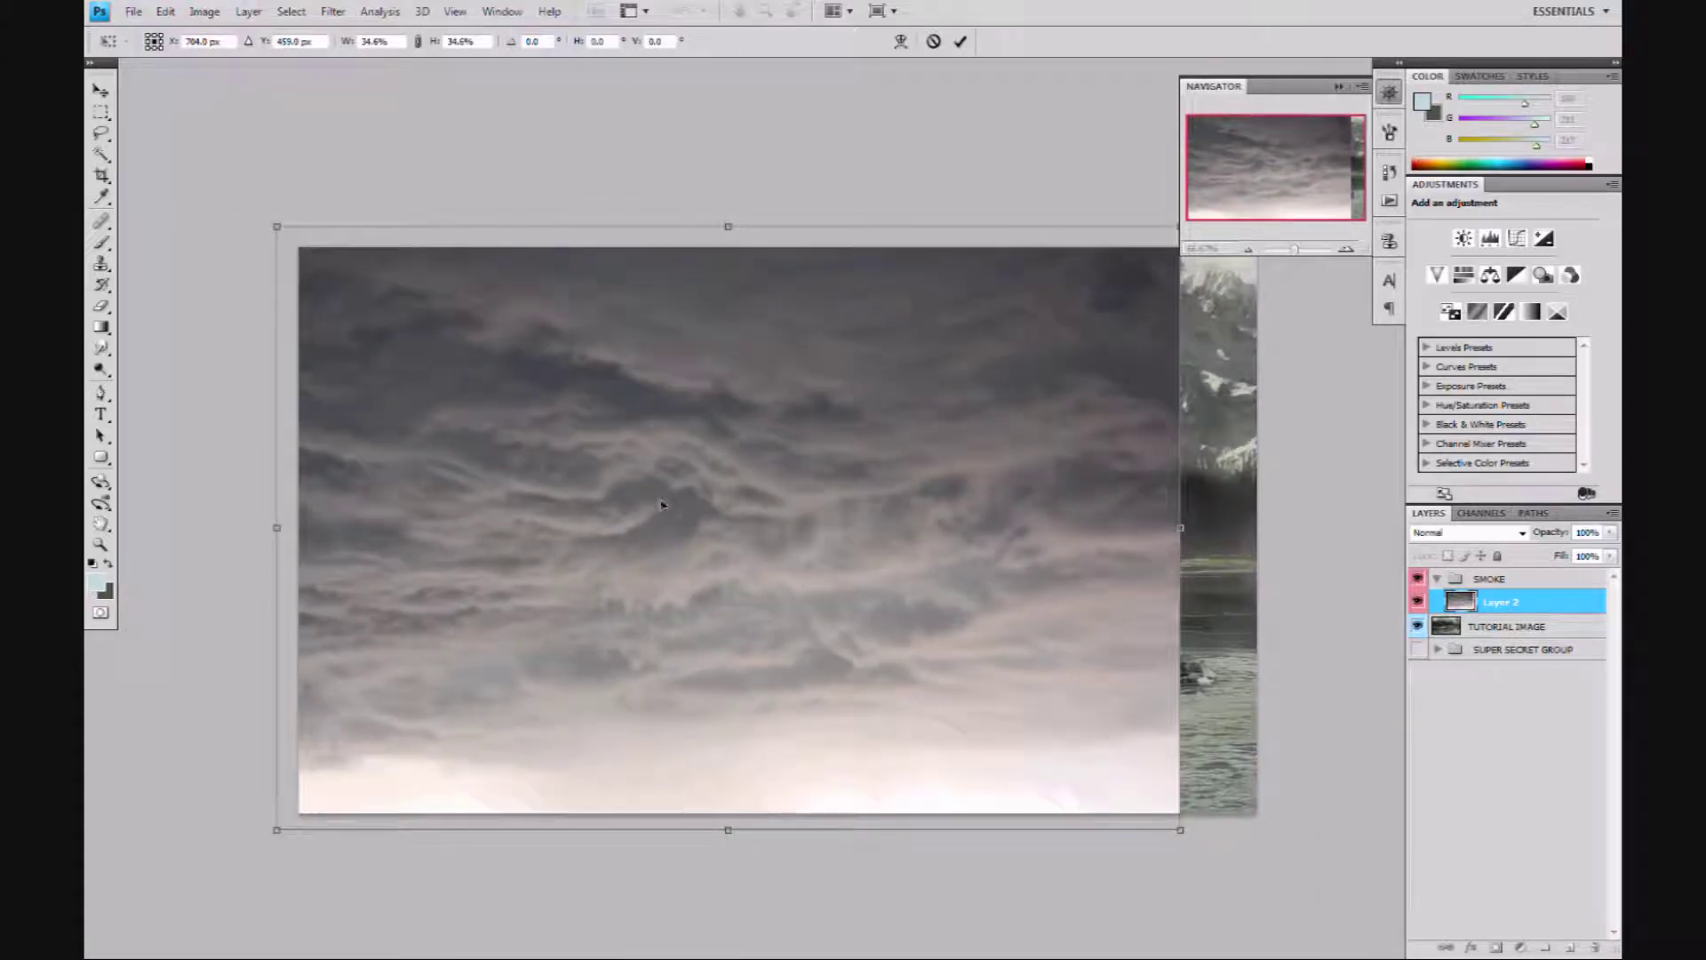
pyautogui.press('Return')
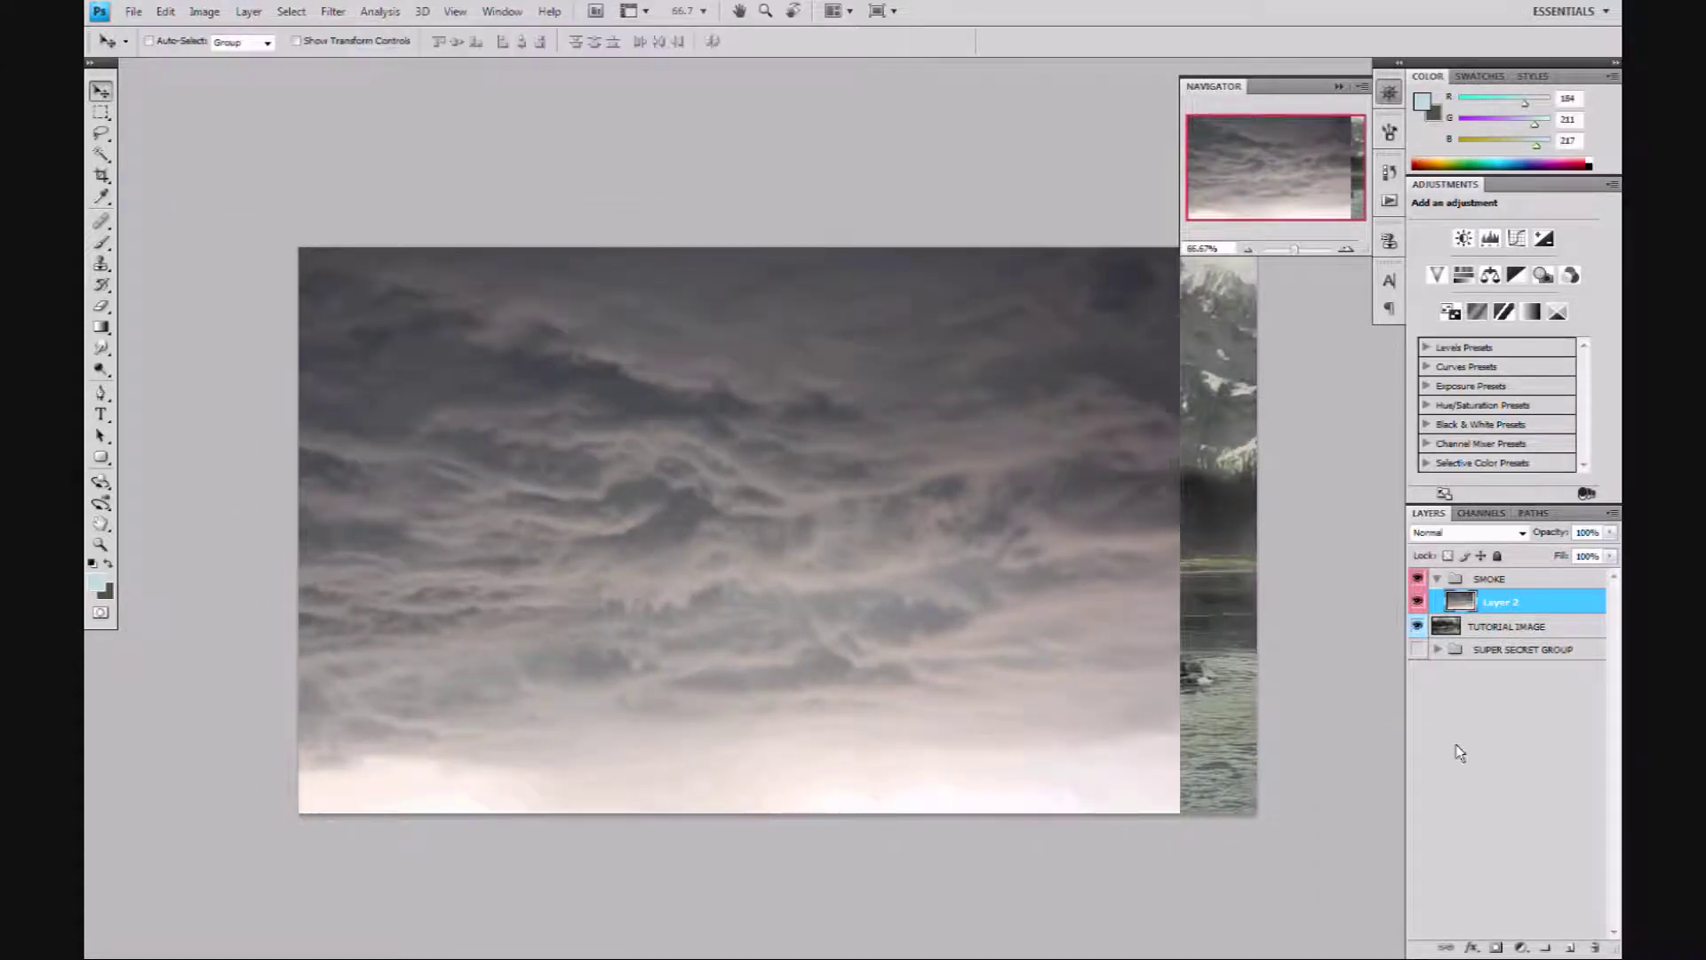
# Add a layer mask to the cloud layer and invert it to black to hide the clouds.
pyautogui.doubleClick(1500, 601)
pyautogui.press('Return')
pyautogui.click(1497, 949)
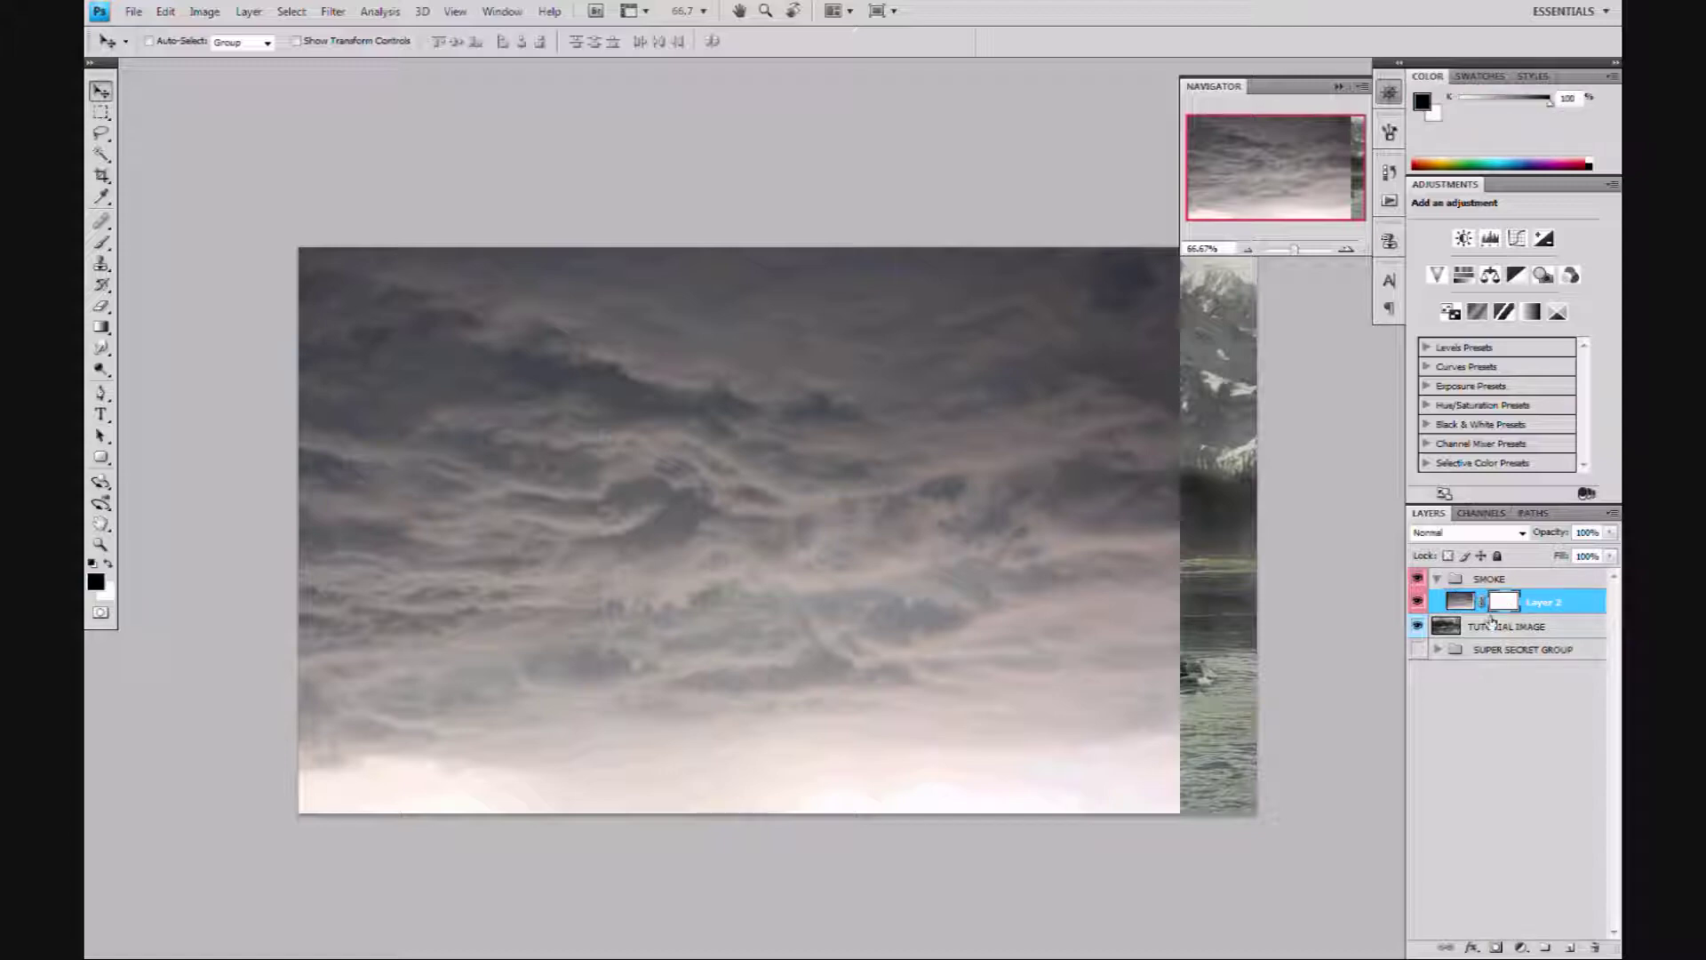
pyautogui.press('ctrl')
pyautogui.hotkey('ctrl', 'i')
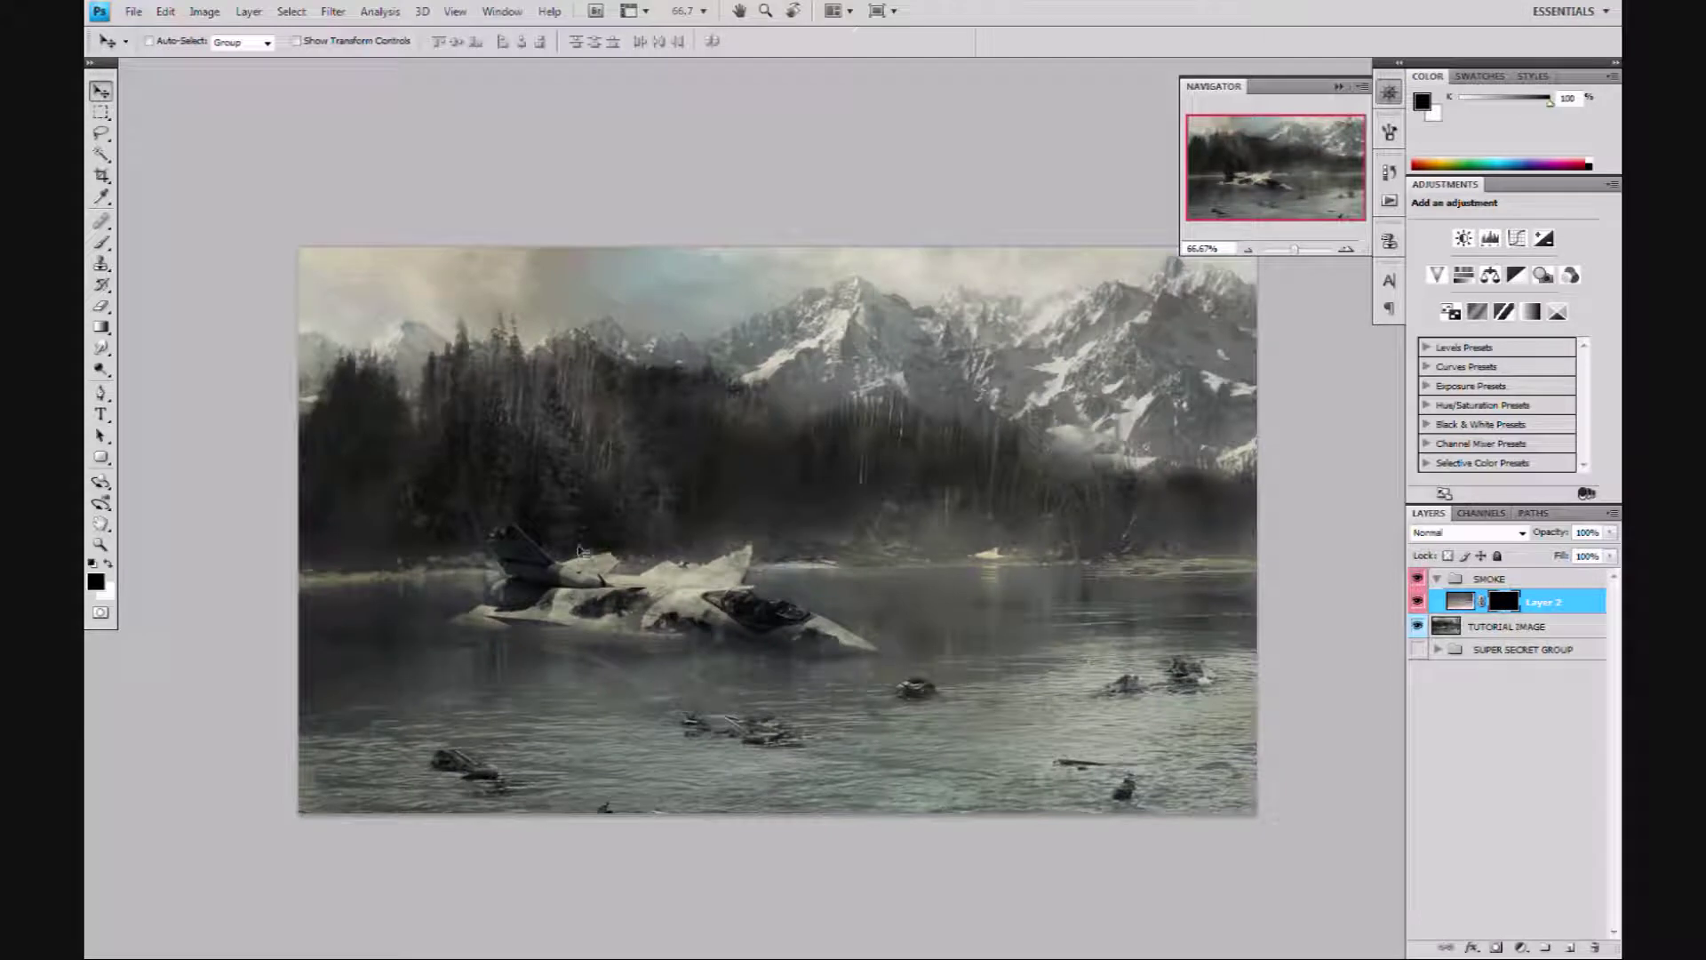
# Set up a soft round brush reduced to about 30 px with white as the foreground colour.
pyautogui.press('b')
pyautogui.rightClick(667, 427)
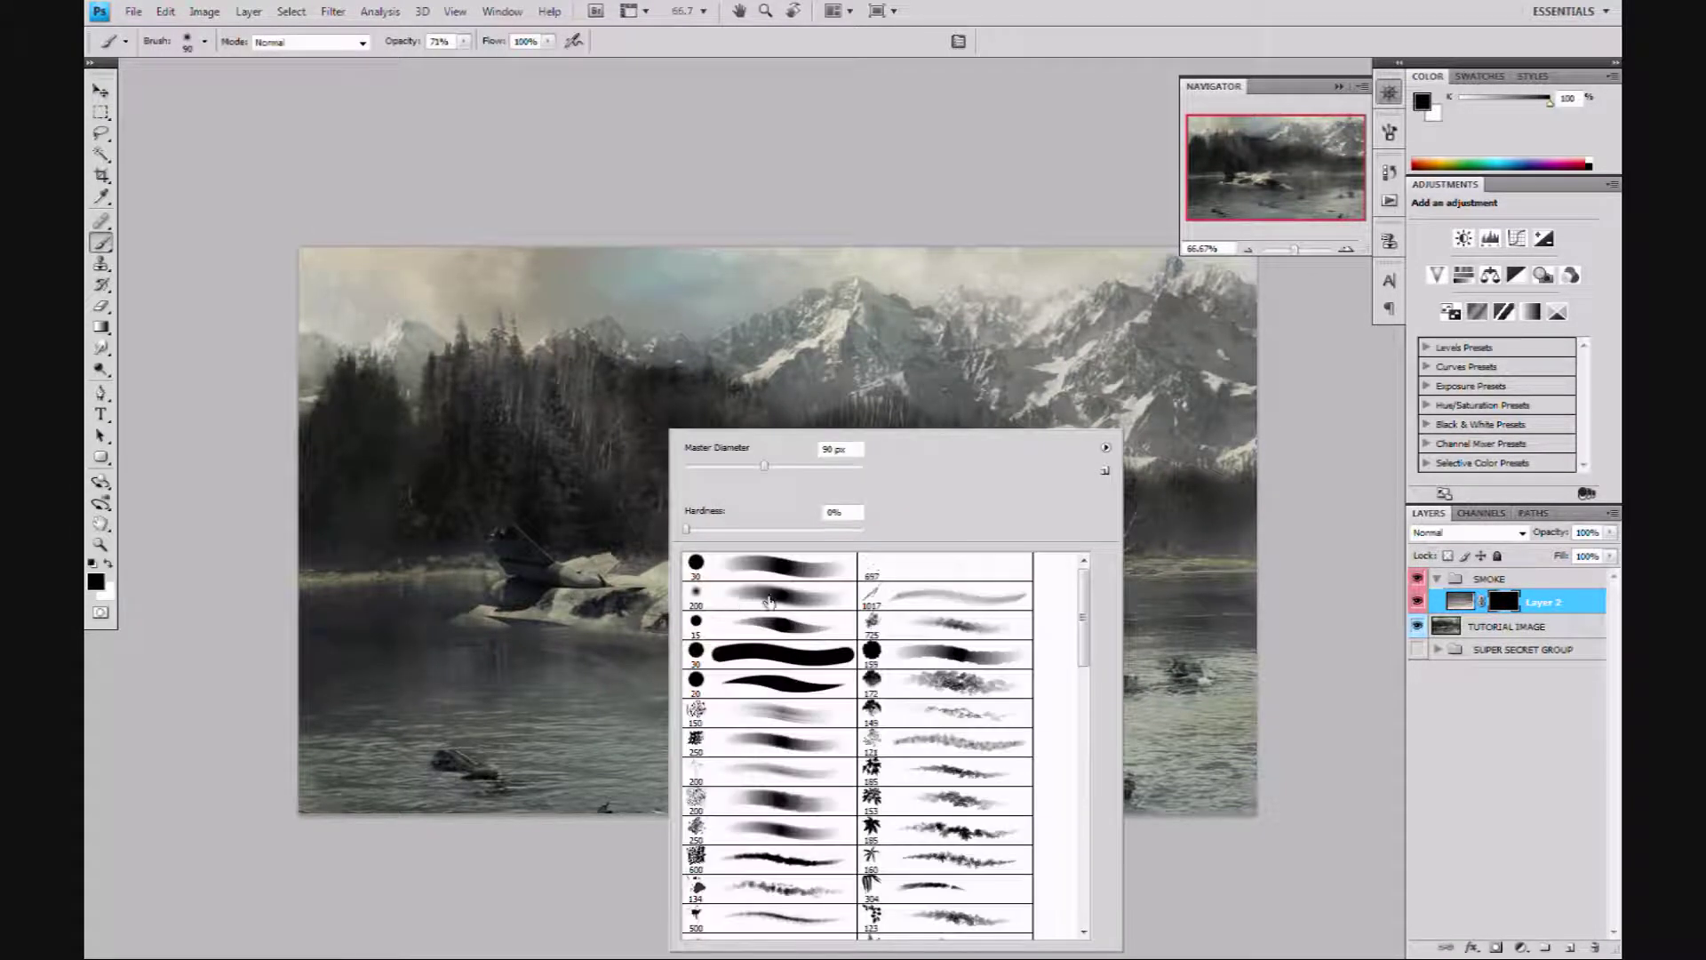
pyautogui.doubleClick(761, 596)
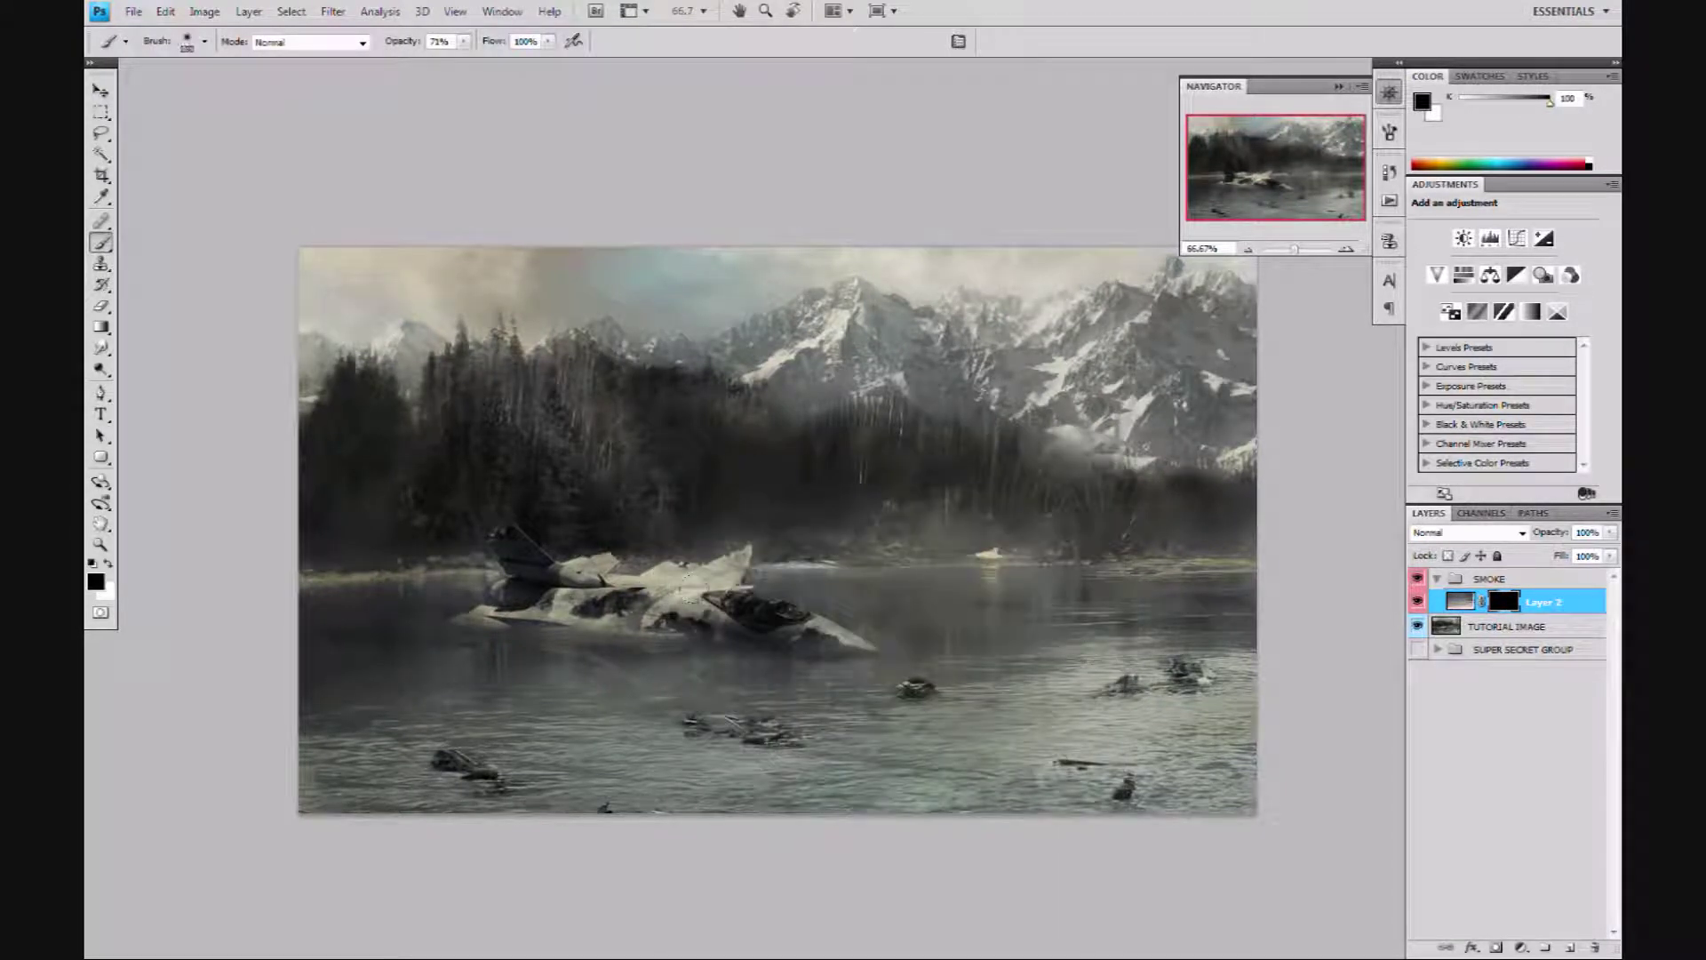
pyautogui.press('[')
pyautogui.press('[')
pyautogui.press('[')
pyautogui.press('[')
pyautogui.press('[')
pyautogui.press('[')
pyautogui.press('[')
pyautogui.press('[')
pyautogui.press('[')
pyautogui.press('[')
pyautogui.press('[')
pyautogui.press('x')
# Paint white on the mask to reveal a smoke trail rising from the wrecked plane past the trees.
pyautogui.moveTo(615, 613)
pyautogui.mouseDown()
pyautogui.moveTo(622, 573)
pyautogui.moveTo(591, 592)
pyautogui.moveTo(611, 562)
pyautogui.mouseUp()
pyautogui.moveTo(771, 617); pyautogui.dragTo(783, 634)
pyautogui.moveTo(632, 624)
pyautogui.mouseDown()
pyautogui.moveTo(591, 603)
pyautogui.moveTo(625, 570)
pyautogui.moveTo(588, 553)
pyautogui.moveTo(613, 525)
pyautogui.moveTo(600, 520)
pyautogui.mouseUp()
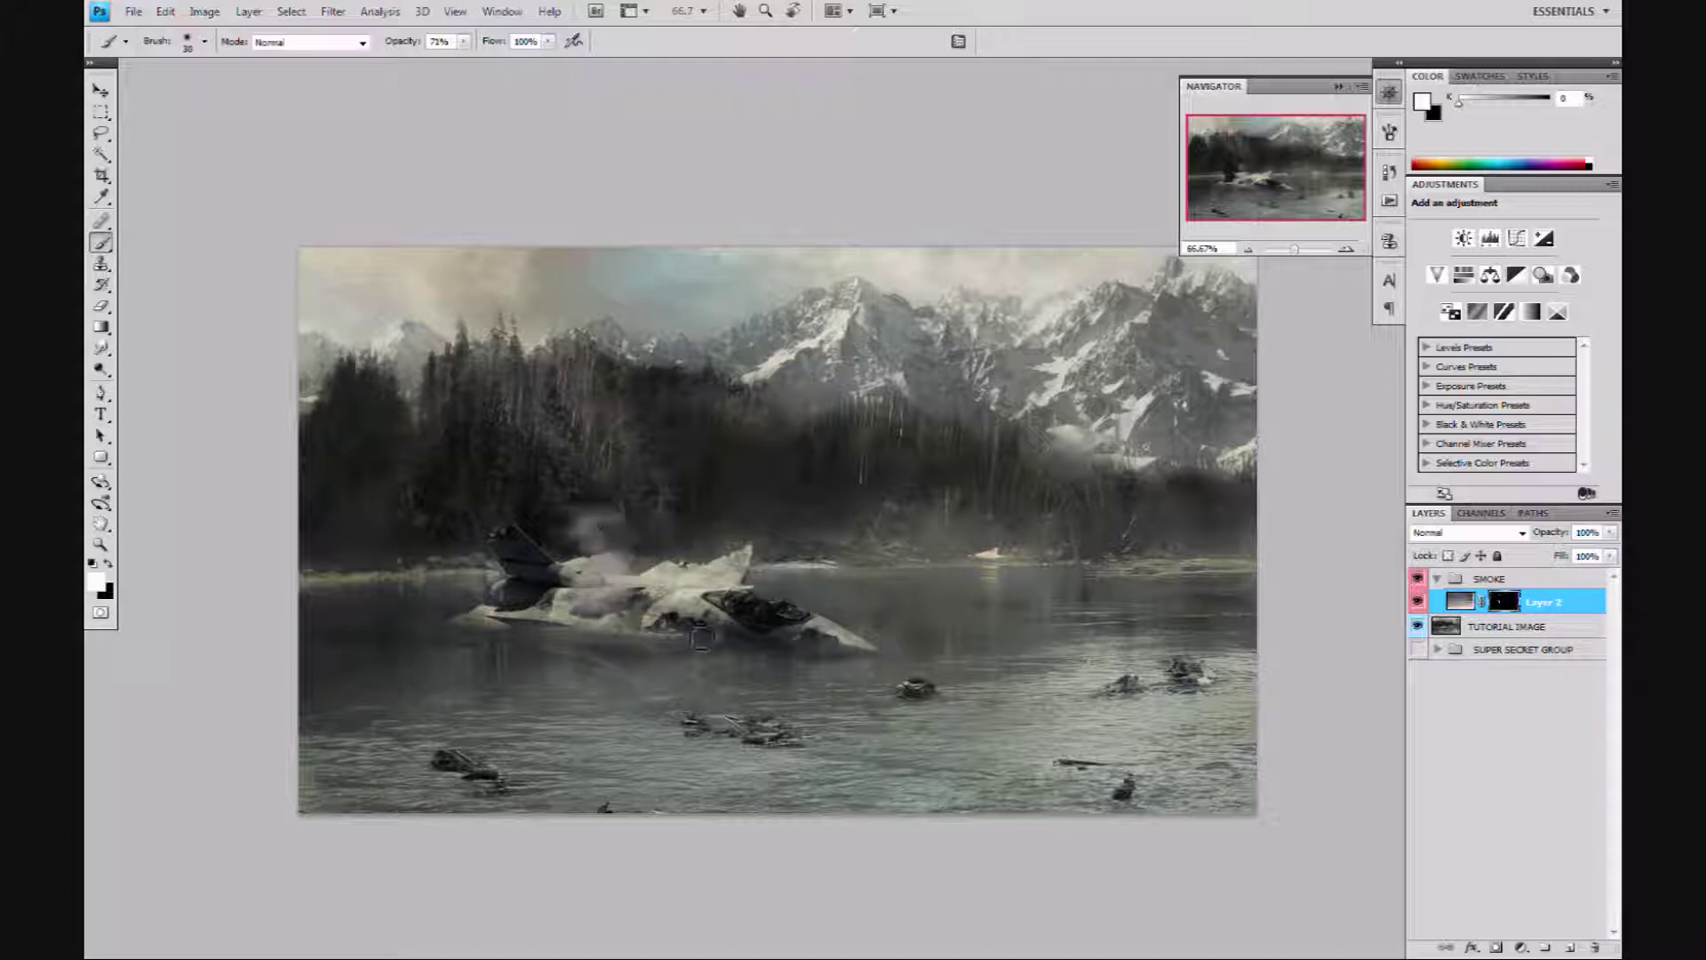
pyautogui.moveTo(627, 577)
pyautogui.mouseDown()
pyautogui.moveTo(566, 515)
pyautogui.moveTo(595, 431)
pyautogui.moveTo(538, 404)
pyautogui.moveTo(538, 336)
pyautogui.moveTo(575, 373)
pyautogui.moveTo(529, 276)
pyautogui.moveTo(529, 347)
pyautogui.mouseUp()
pyautogui.press('[')
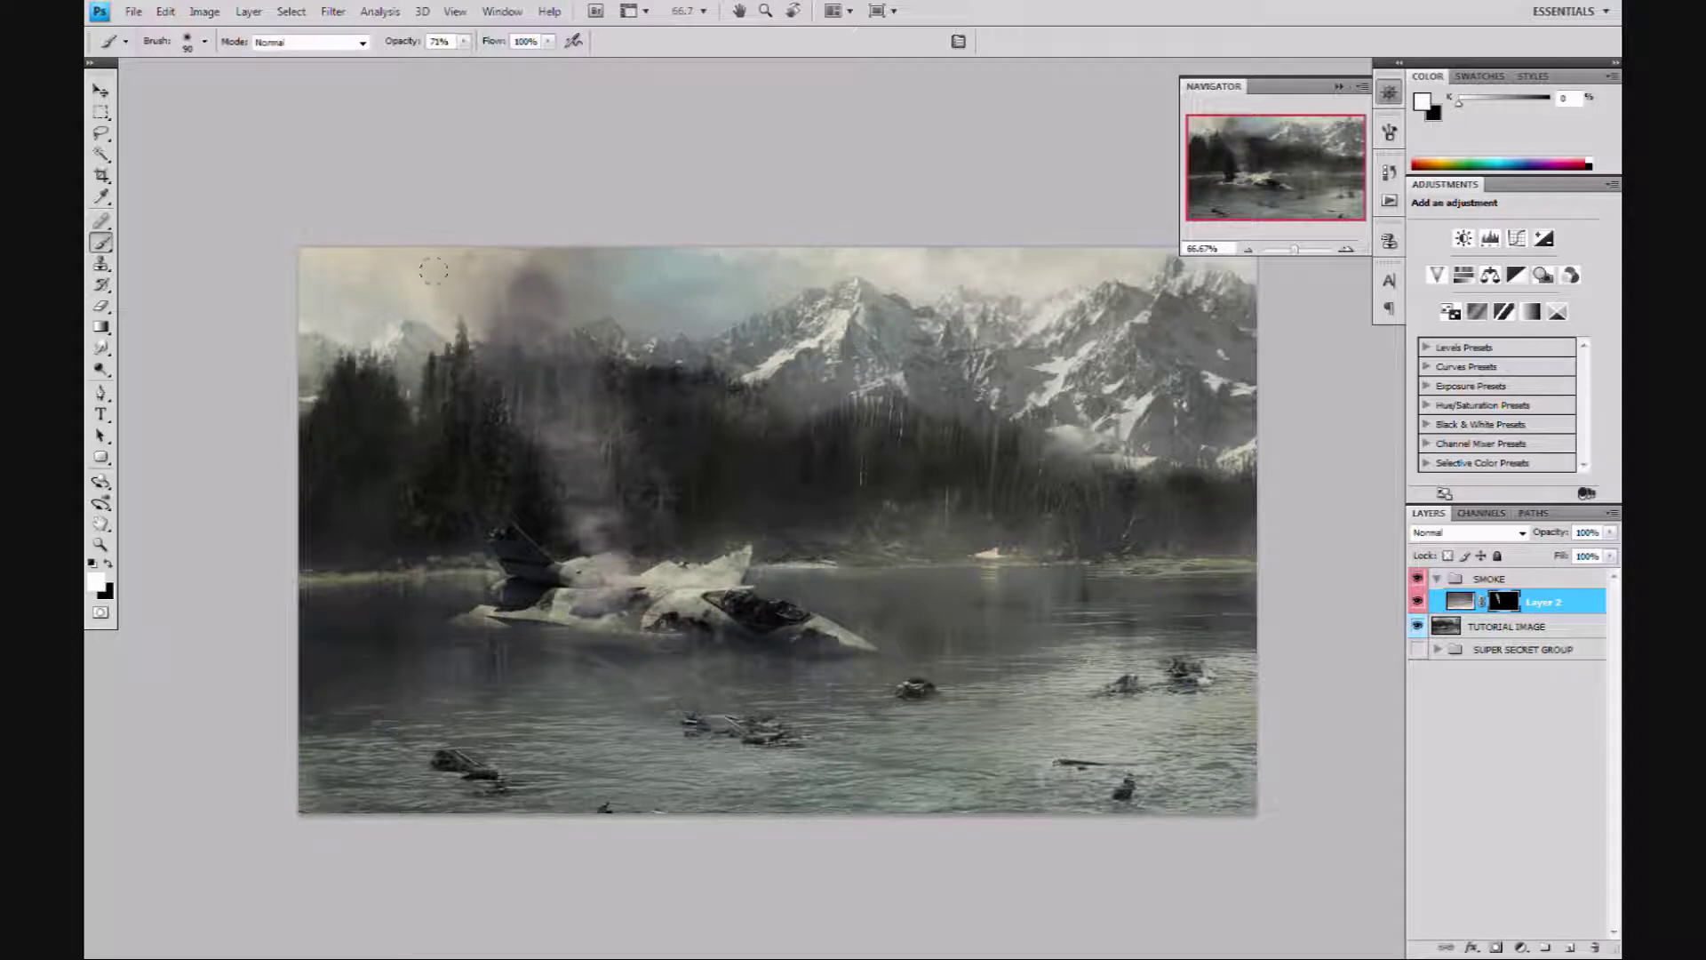
# Widen and thicken the smoke column on the mask with a 90 px brush, extending it into the sky.
pyautogui.moveTo(433, 270); pyautogui.dragTo(467, 267)
pyautogui.click(487, 318)
pyautogui.click(550, 478)
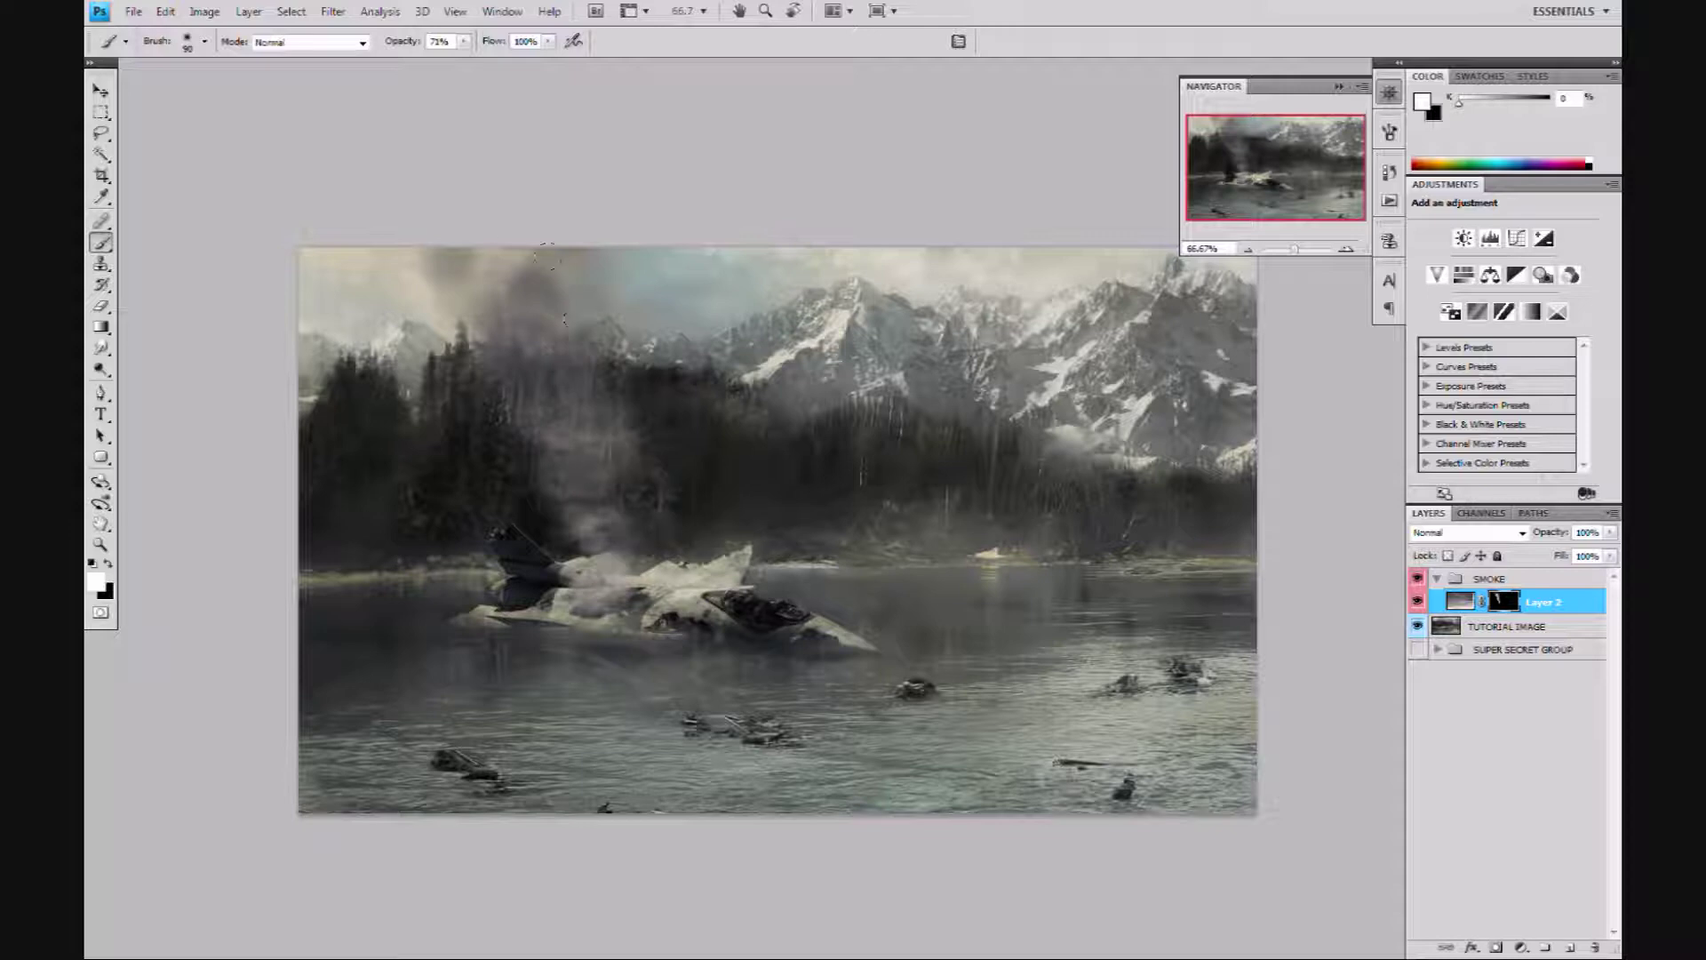
pyautogui.click(550, 489)
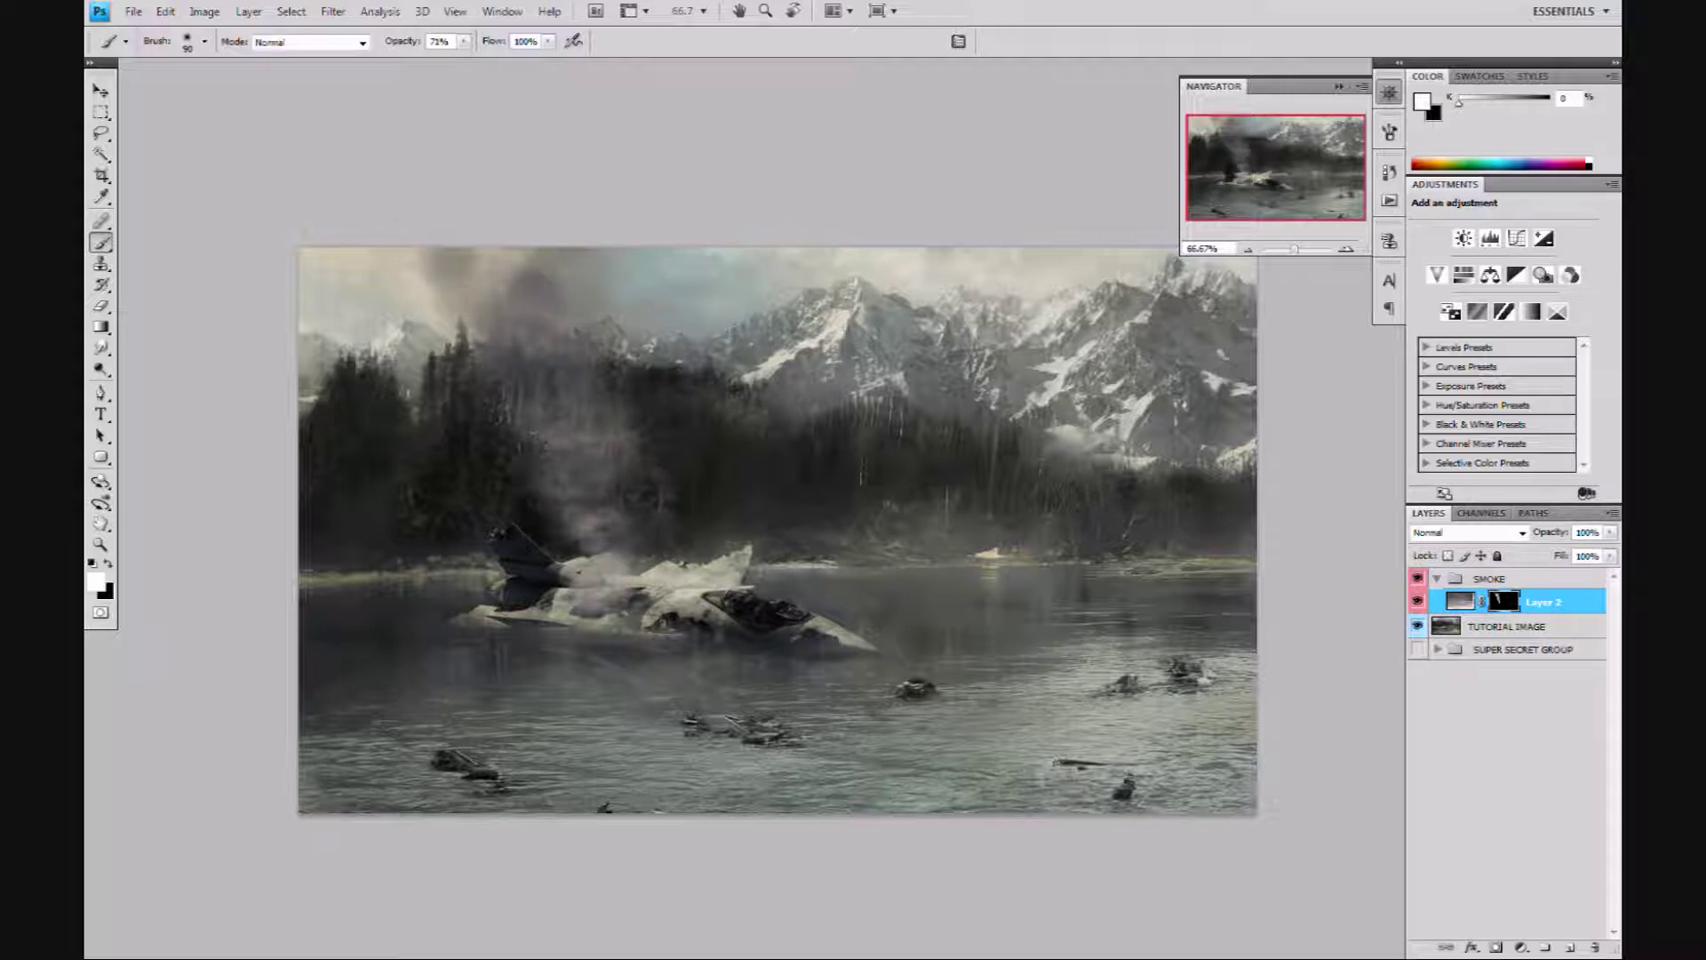
pyautogui.moveTo(565, 578)
pyautogui.mouseDown()
pyautogui.moveTo(453, 275)
pyautogui.moveTo(415, 263)
pyautogui.moveTo(493, 256)
pyautogui.mouseUp()
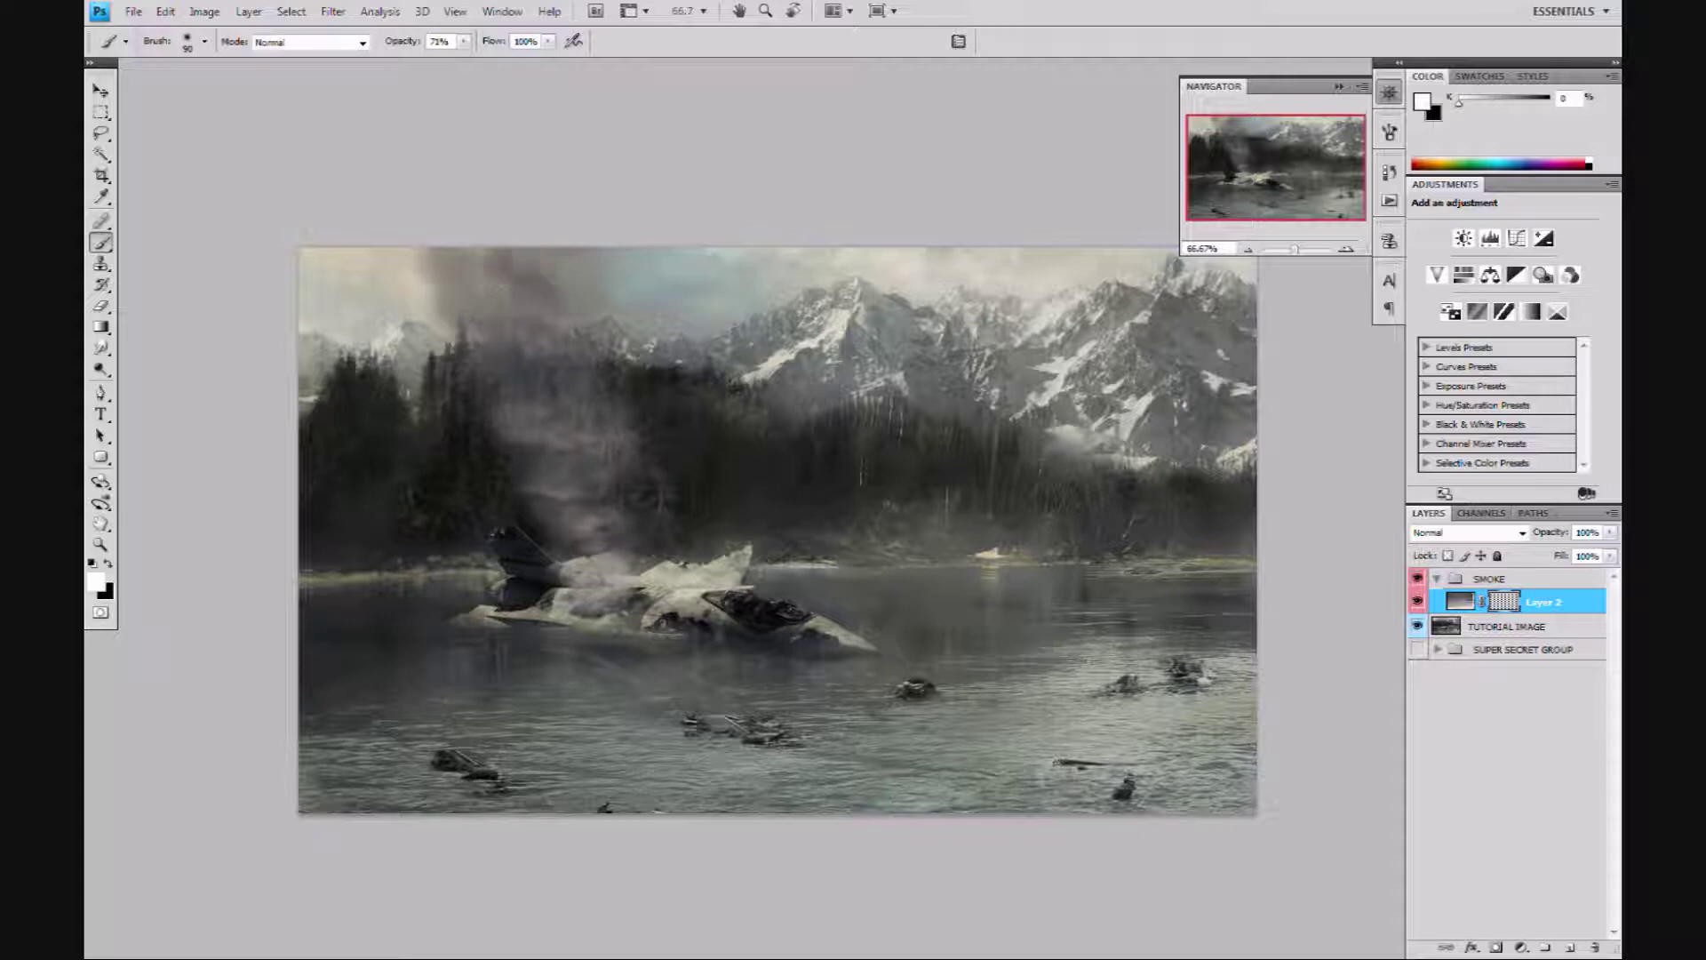
pyautogui.moveTo(601, 517); pyautogui.dragTo(629, 475)
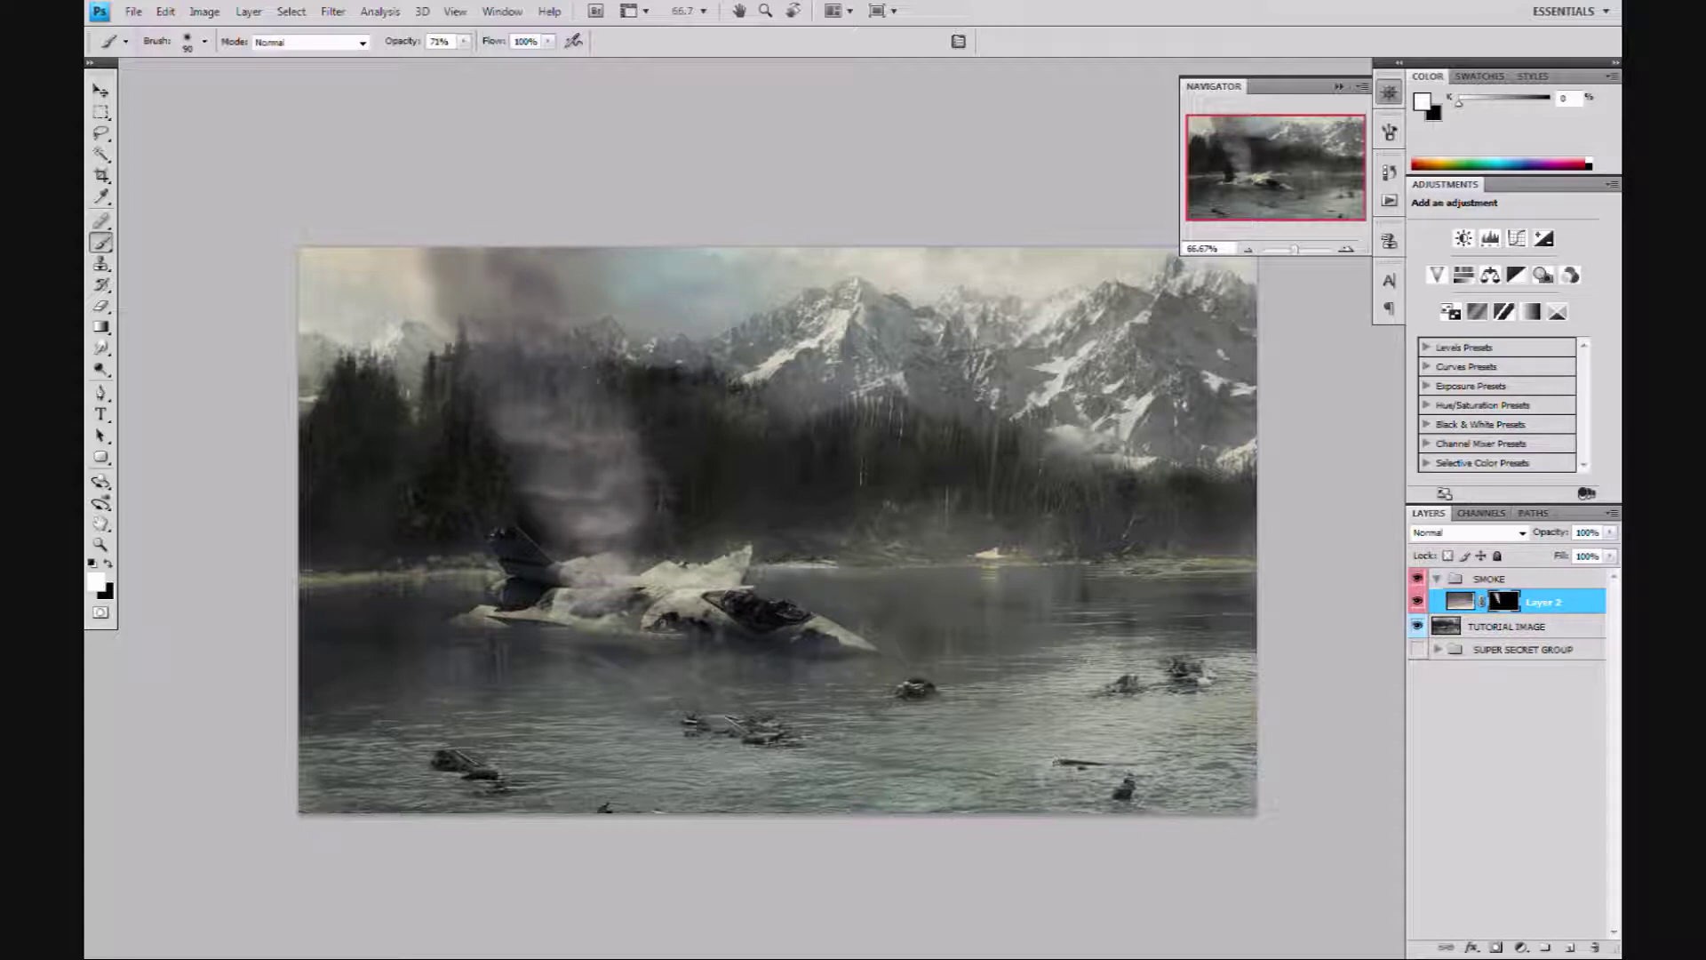
pyautogui.moveTo(500, 329)
pyautogui.mouseDown()
pyautogui.moveTo(434, 289)
pyautogui.moveTo(550, 263)
pyautogui.moveTo(597, 295)
pyautogui.mouseUp()
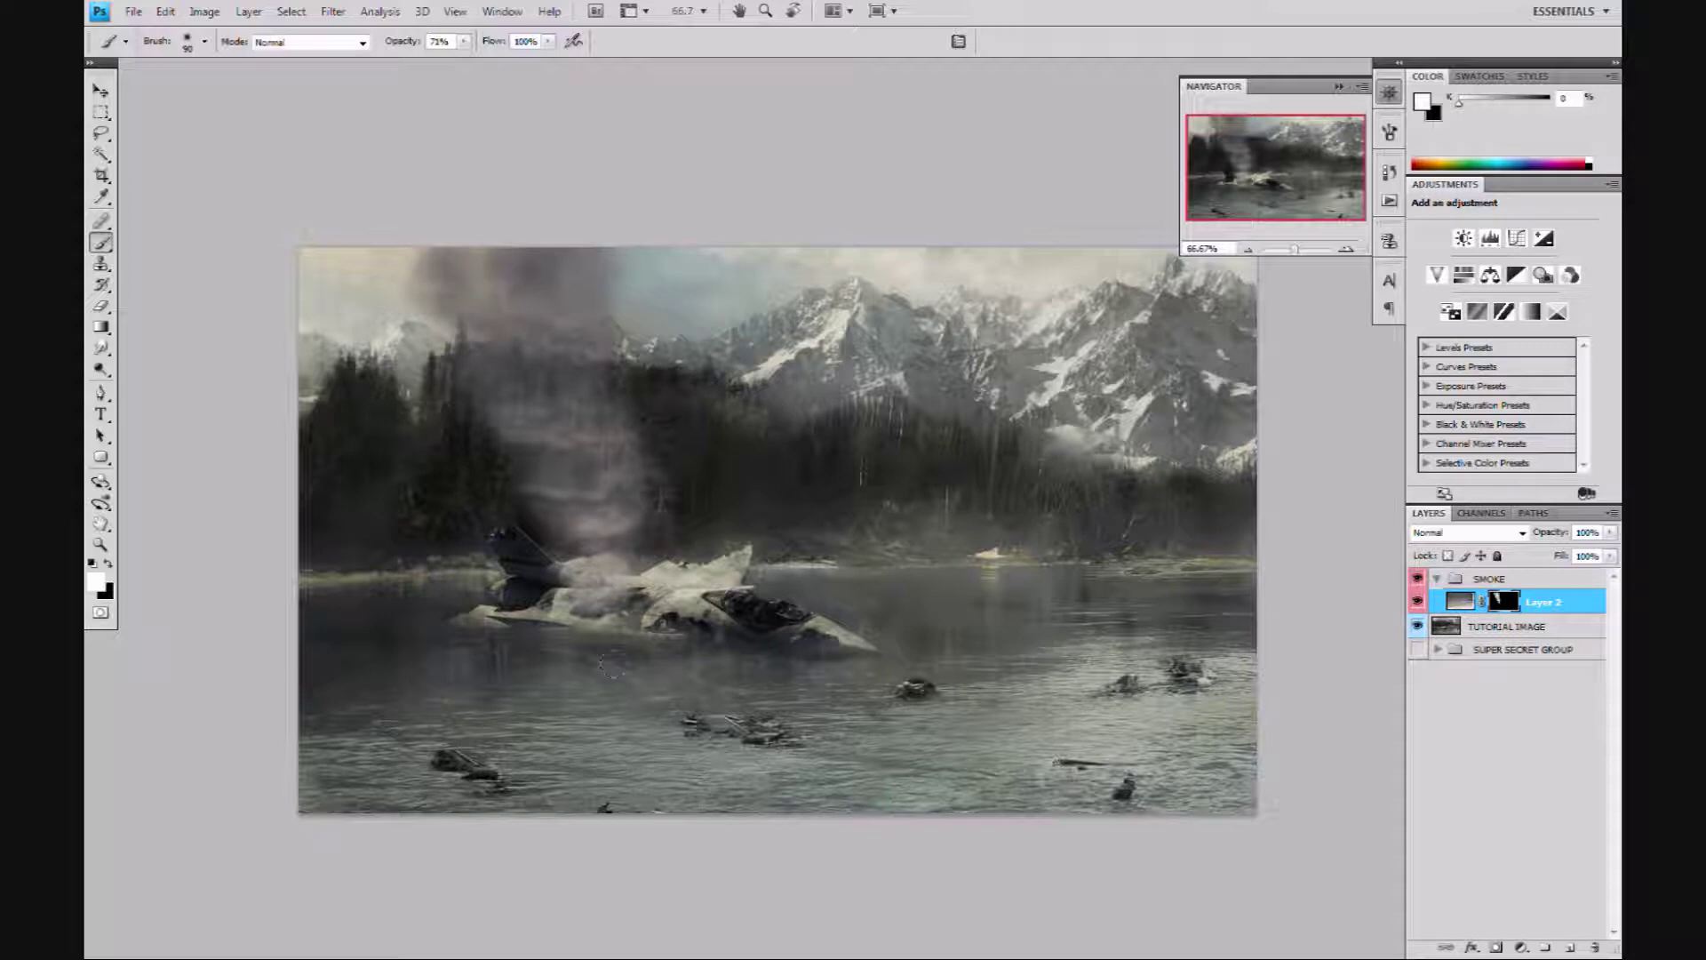
# Unlink the cloud image from its mask and flip the clouds both horizontally and vertically.
pyautogui.click(1454, 715)
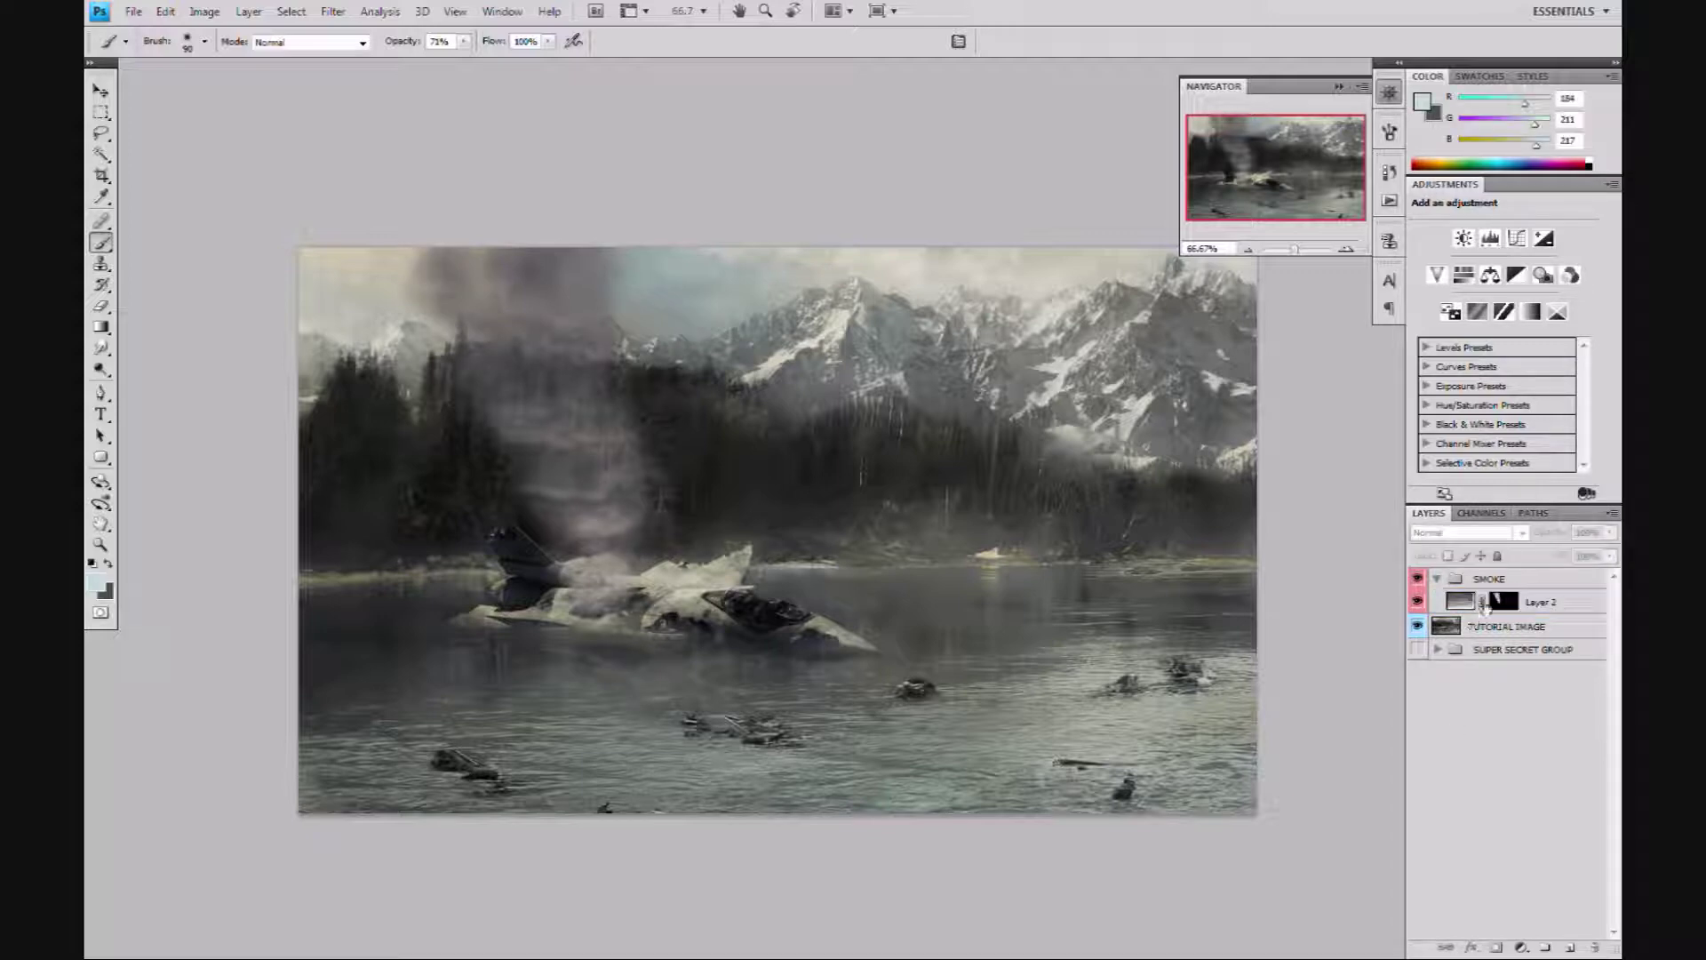
pyautogui.click(1502, 603)
pyautogui.hotkey('ctrl', 't')
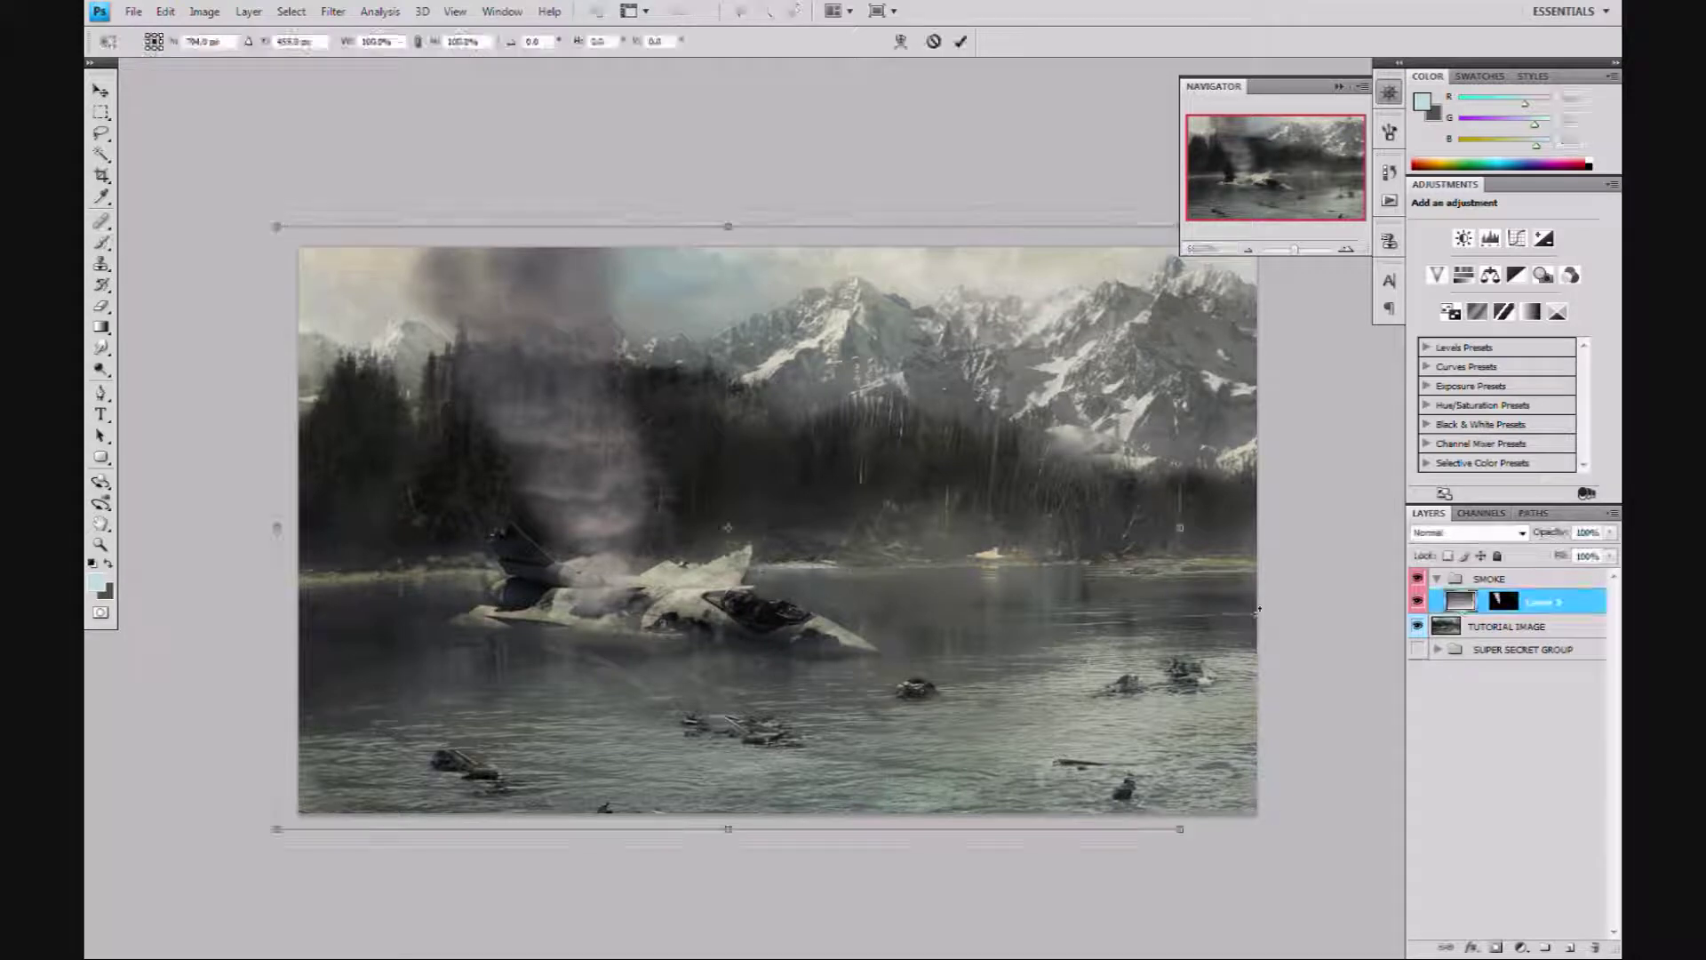
pyautogui.moveTo(238, 215); pyautogui.dragTo(1249, 736)
pyautogui.press('Return')
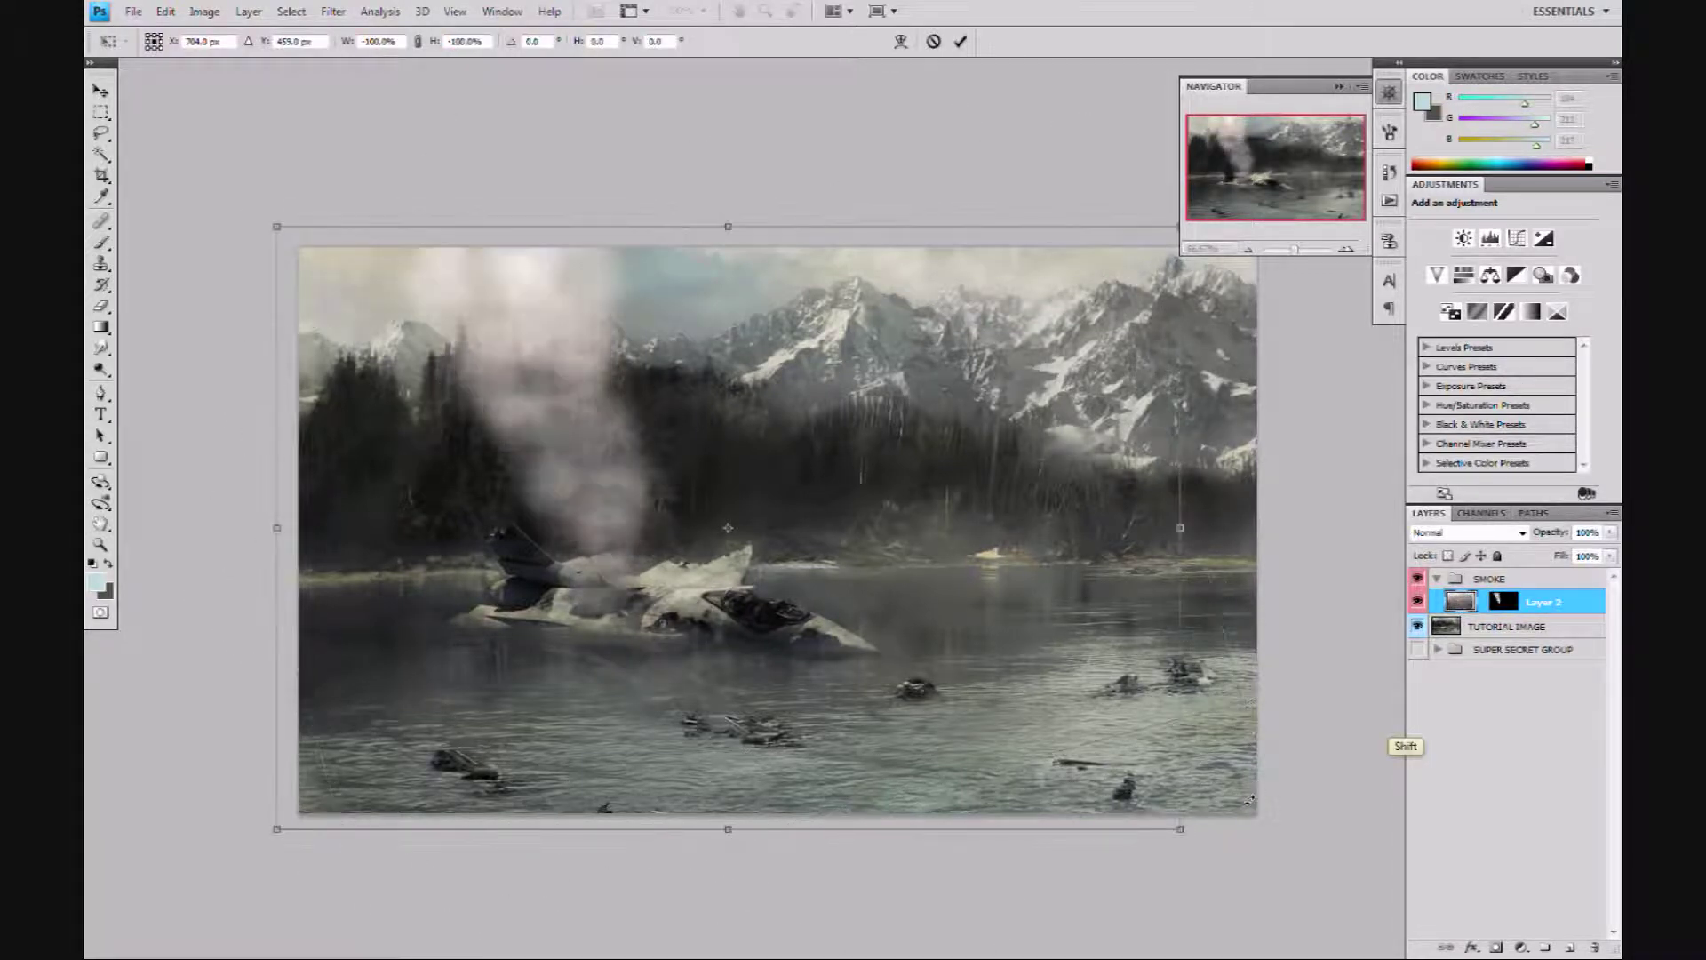
# Move the unlinked cloud image up and to the left within the smoke mask for a darker texture.
pyautogui.press('b')
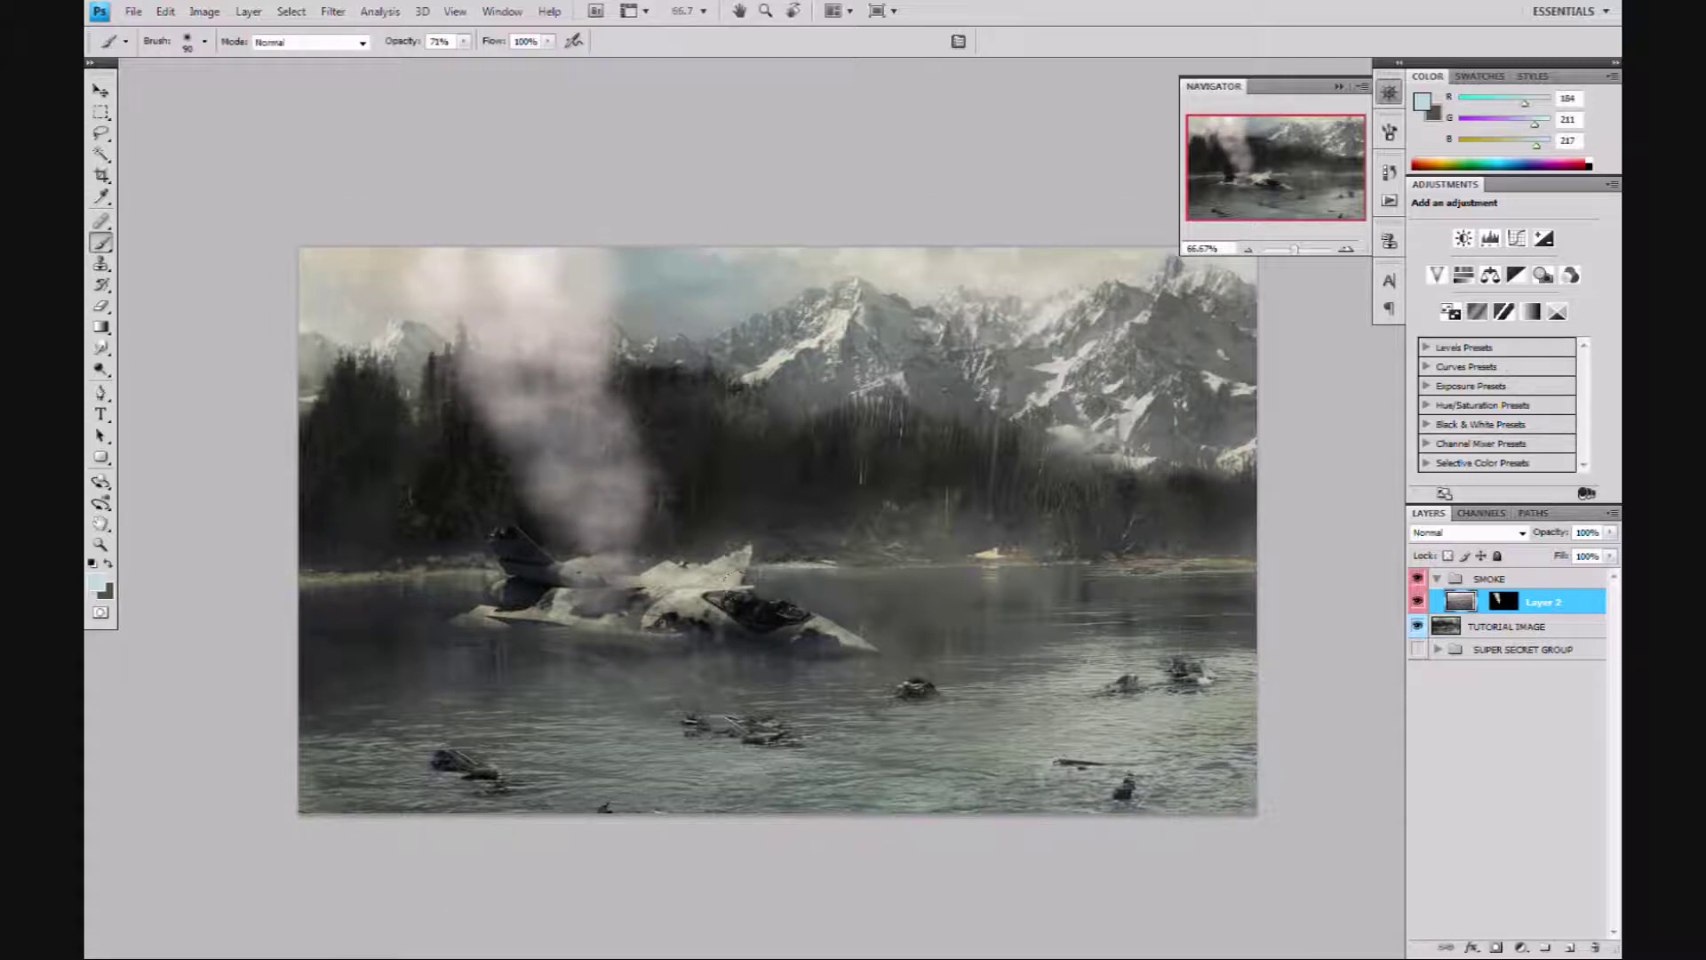
pyautogui.press('v')
pyautogui.moveTo(850, 583); pyautogui.dragTo(762, 421)
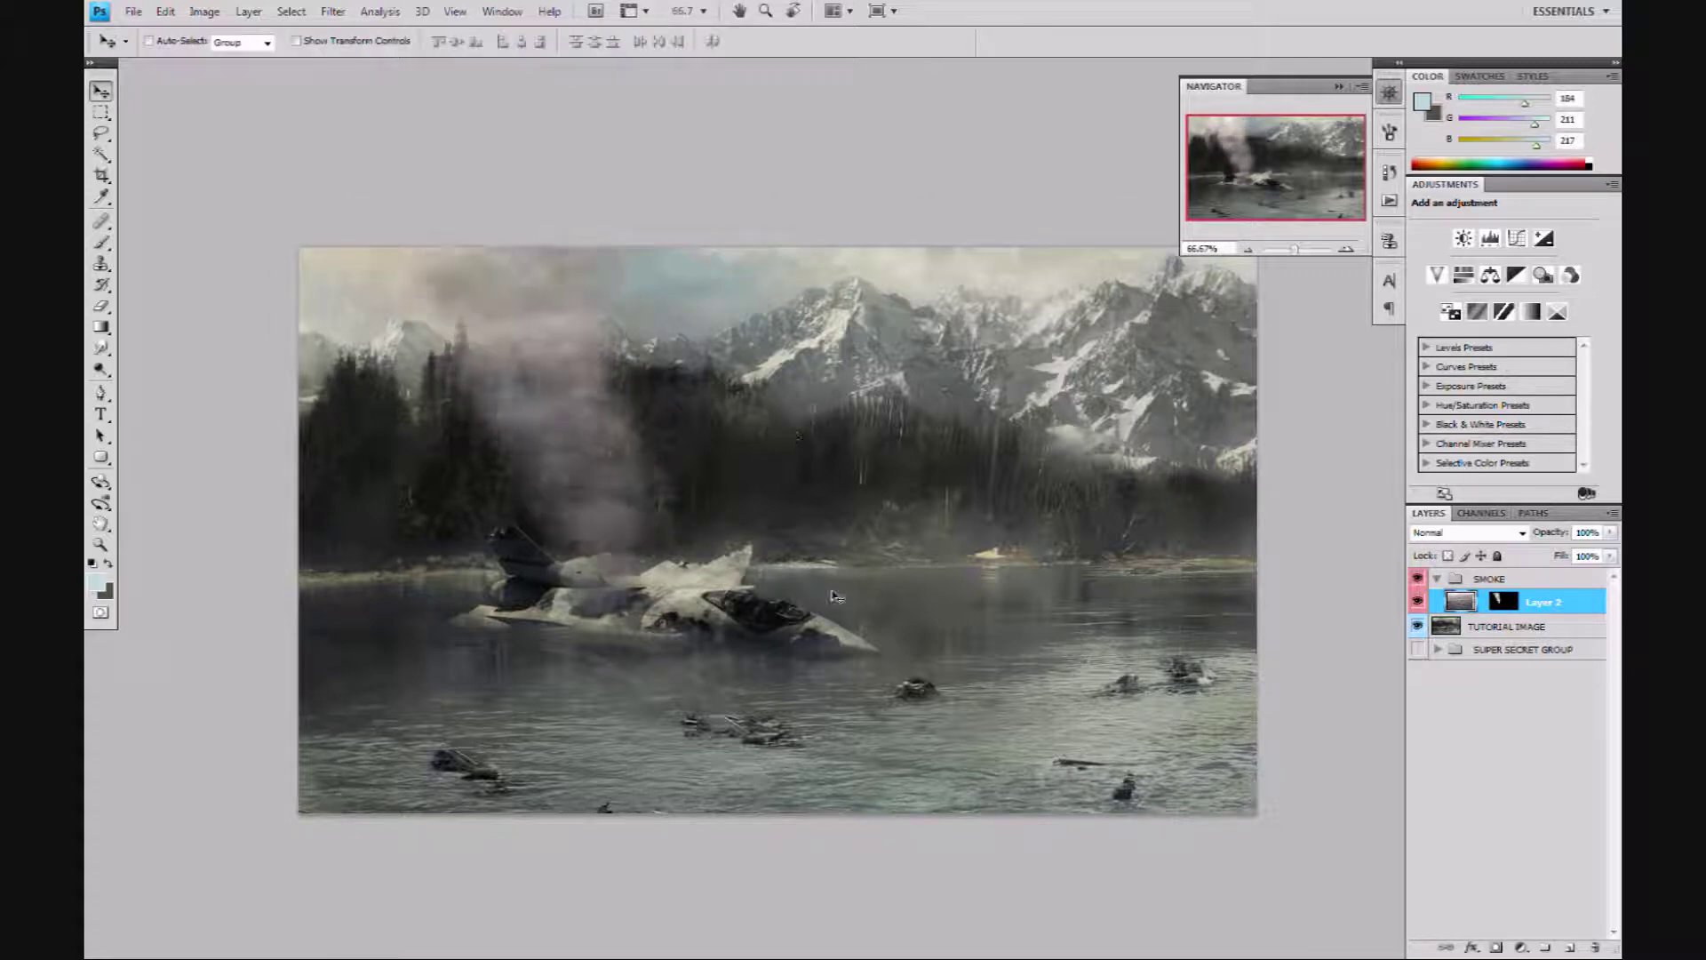
pyautogui.click(1468, 708)
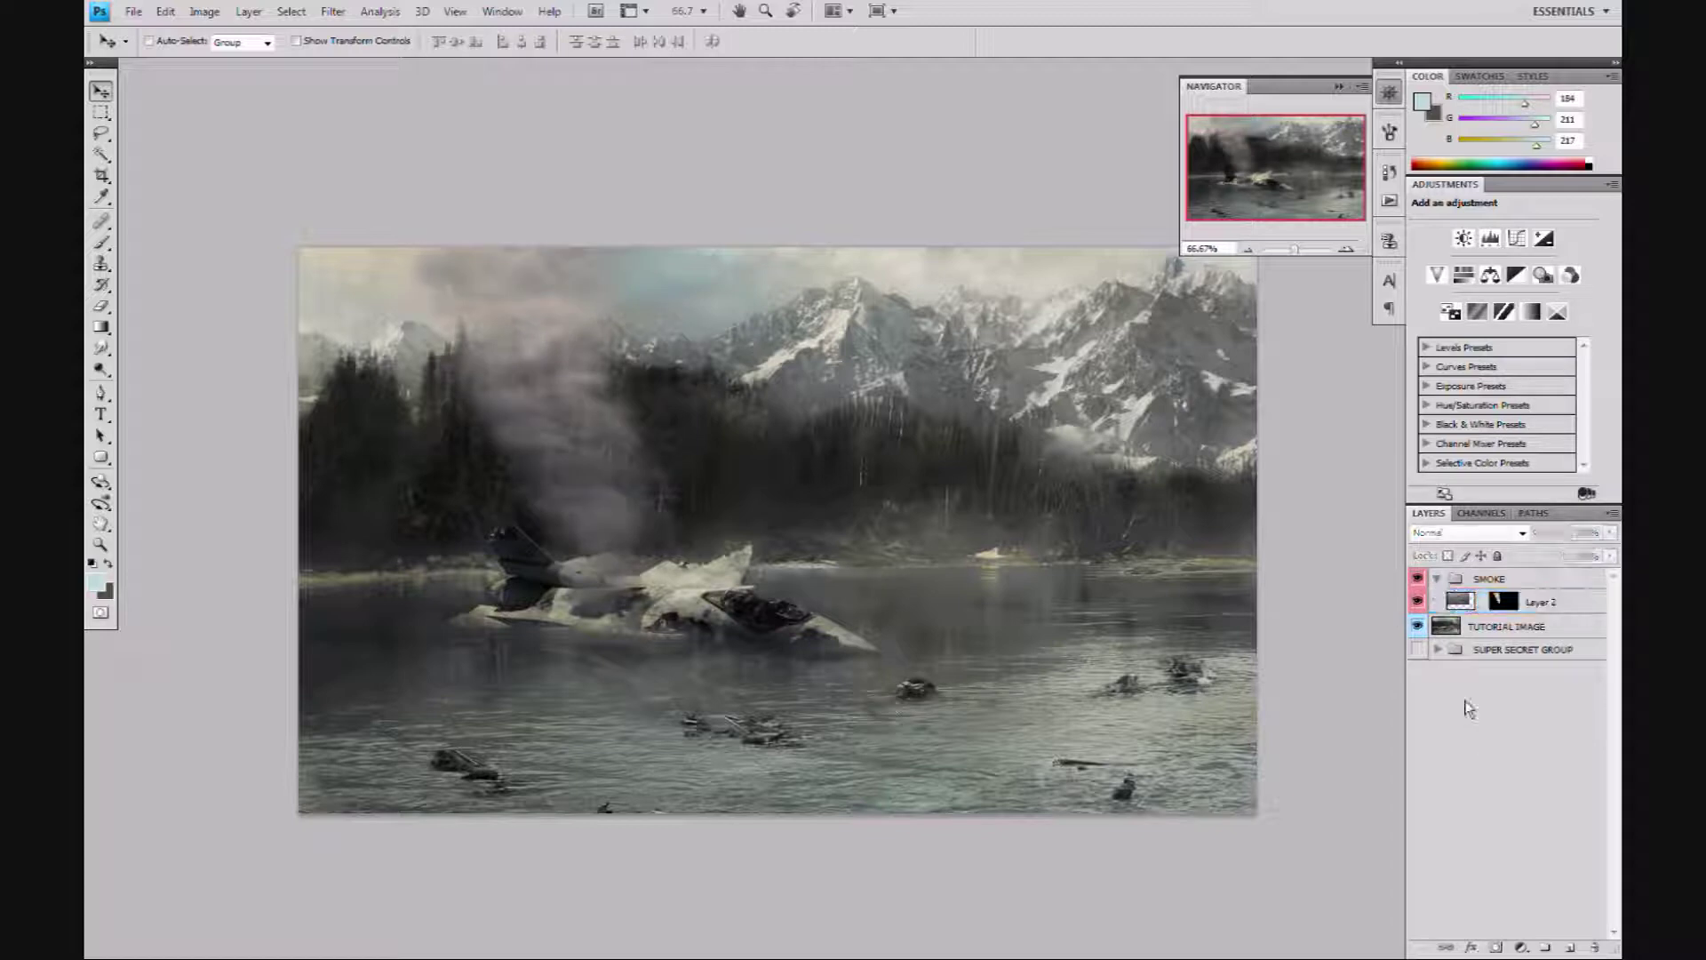
# Duplicate the smoke layer, then rotate the copy's cloud image -25° and reposition it within its mask.
pyautogui.click(1466, 606)
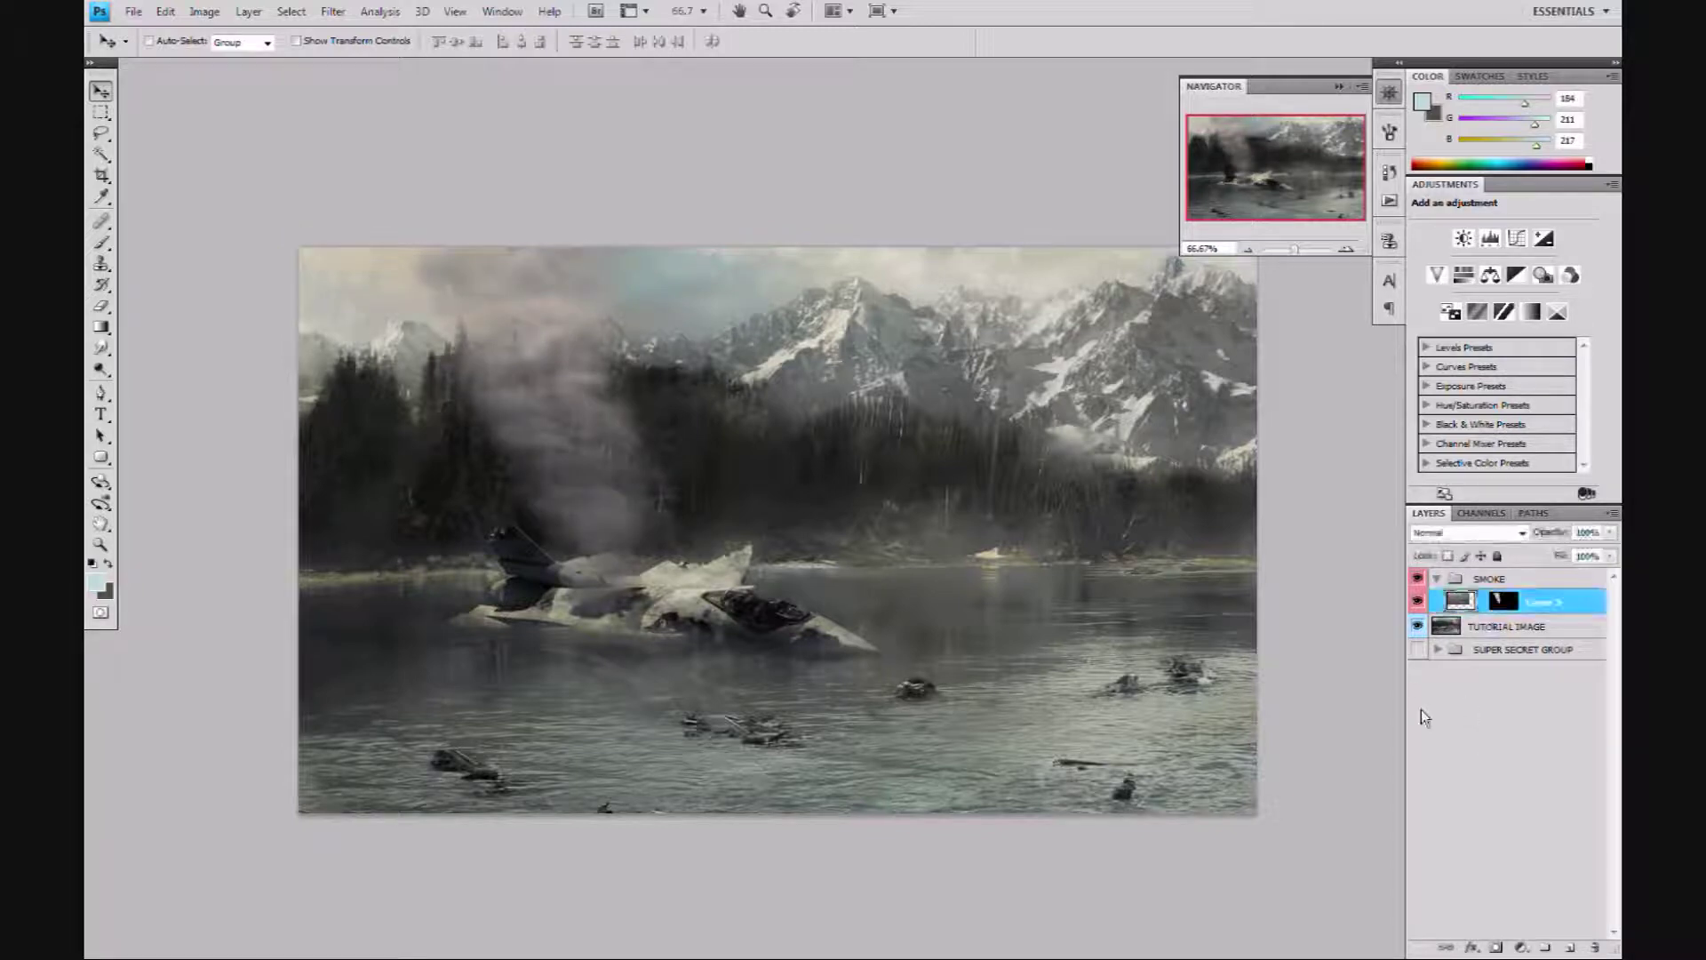
pyautogui.press('ctrl')
pyautogui.hotkey('ctrl', 'j')
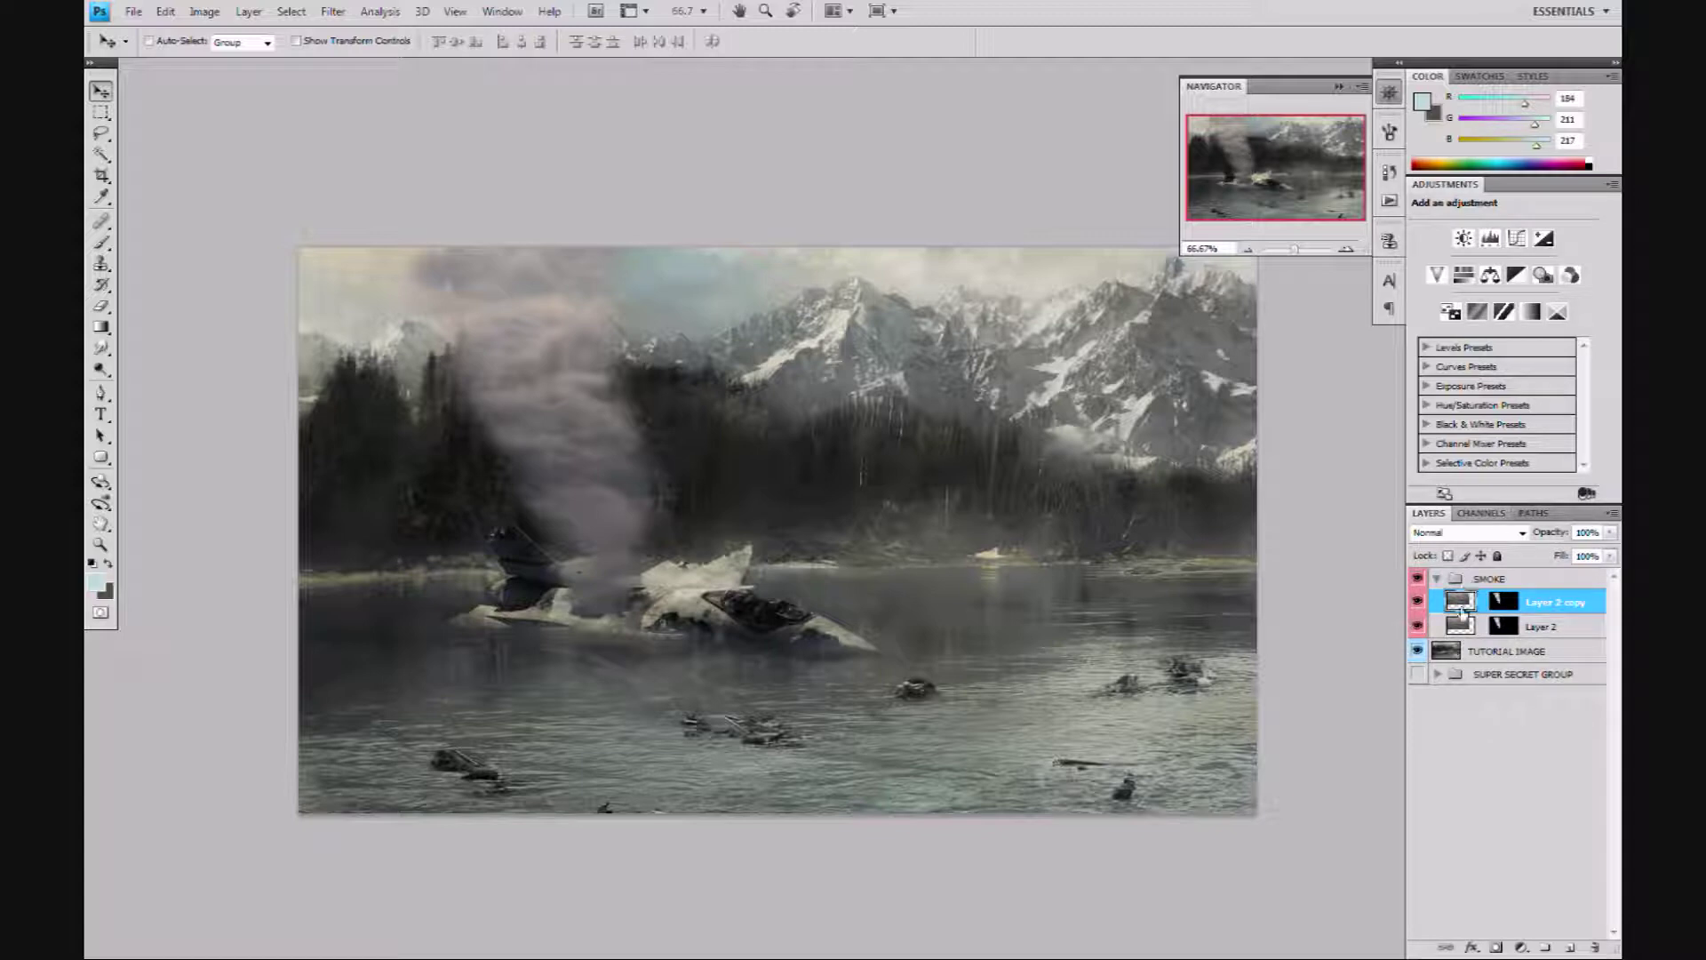
pyautogui.hotkey('ctrl', 't')
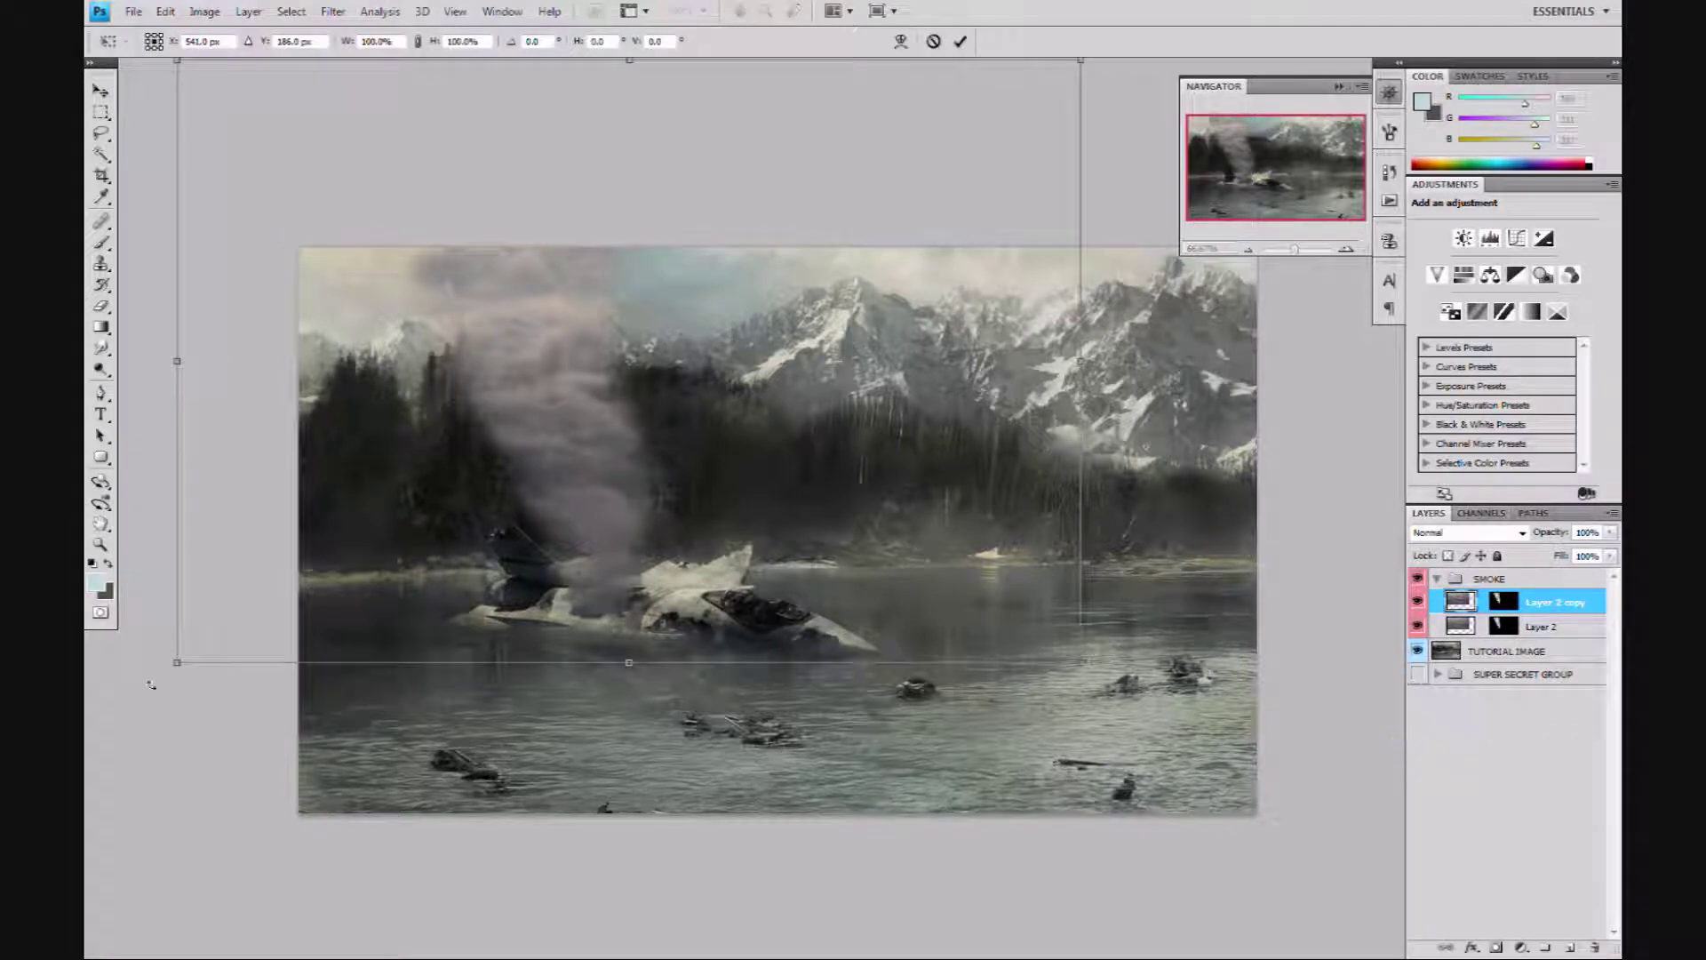
pyautogui.moveTo(151, 684); pyautogui.dragTo(333, 856)
pyautogui.moveTo(594, 481); pyautogui.dragTo(566, 512)
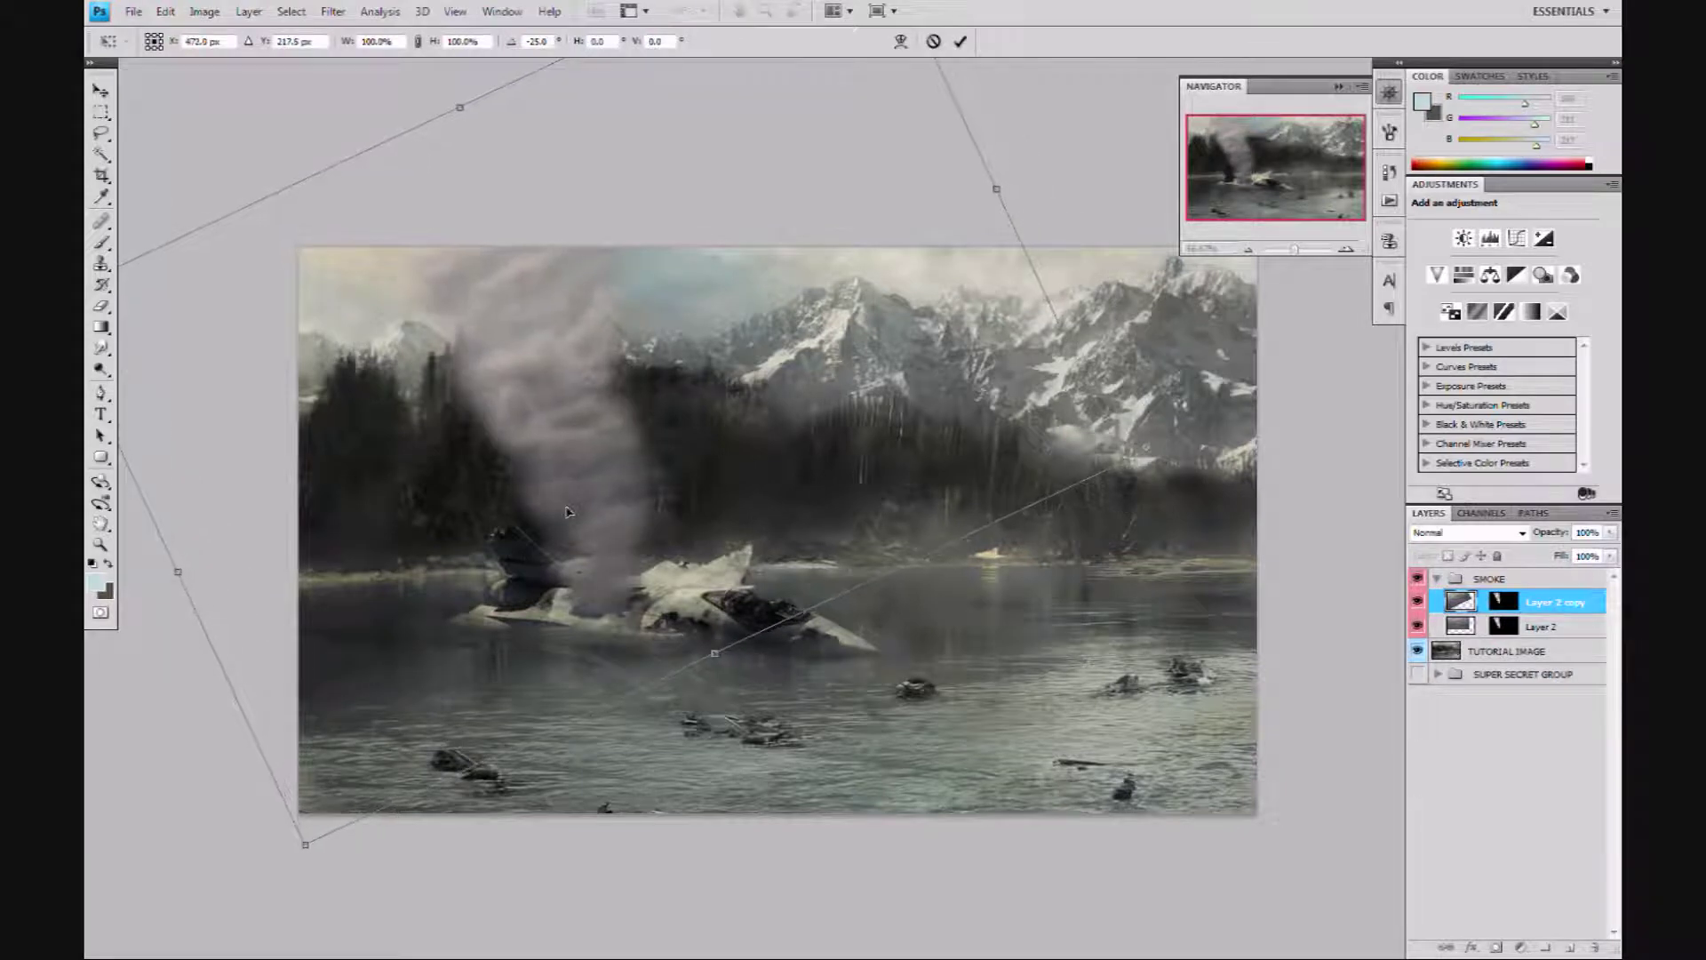
pyautogui.press('Return')
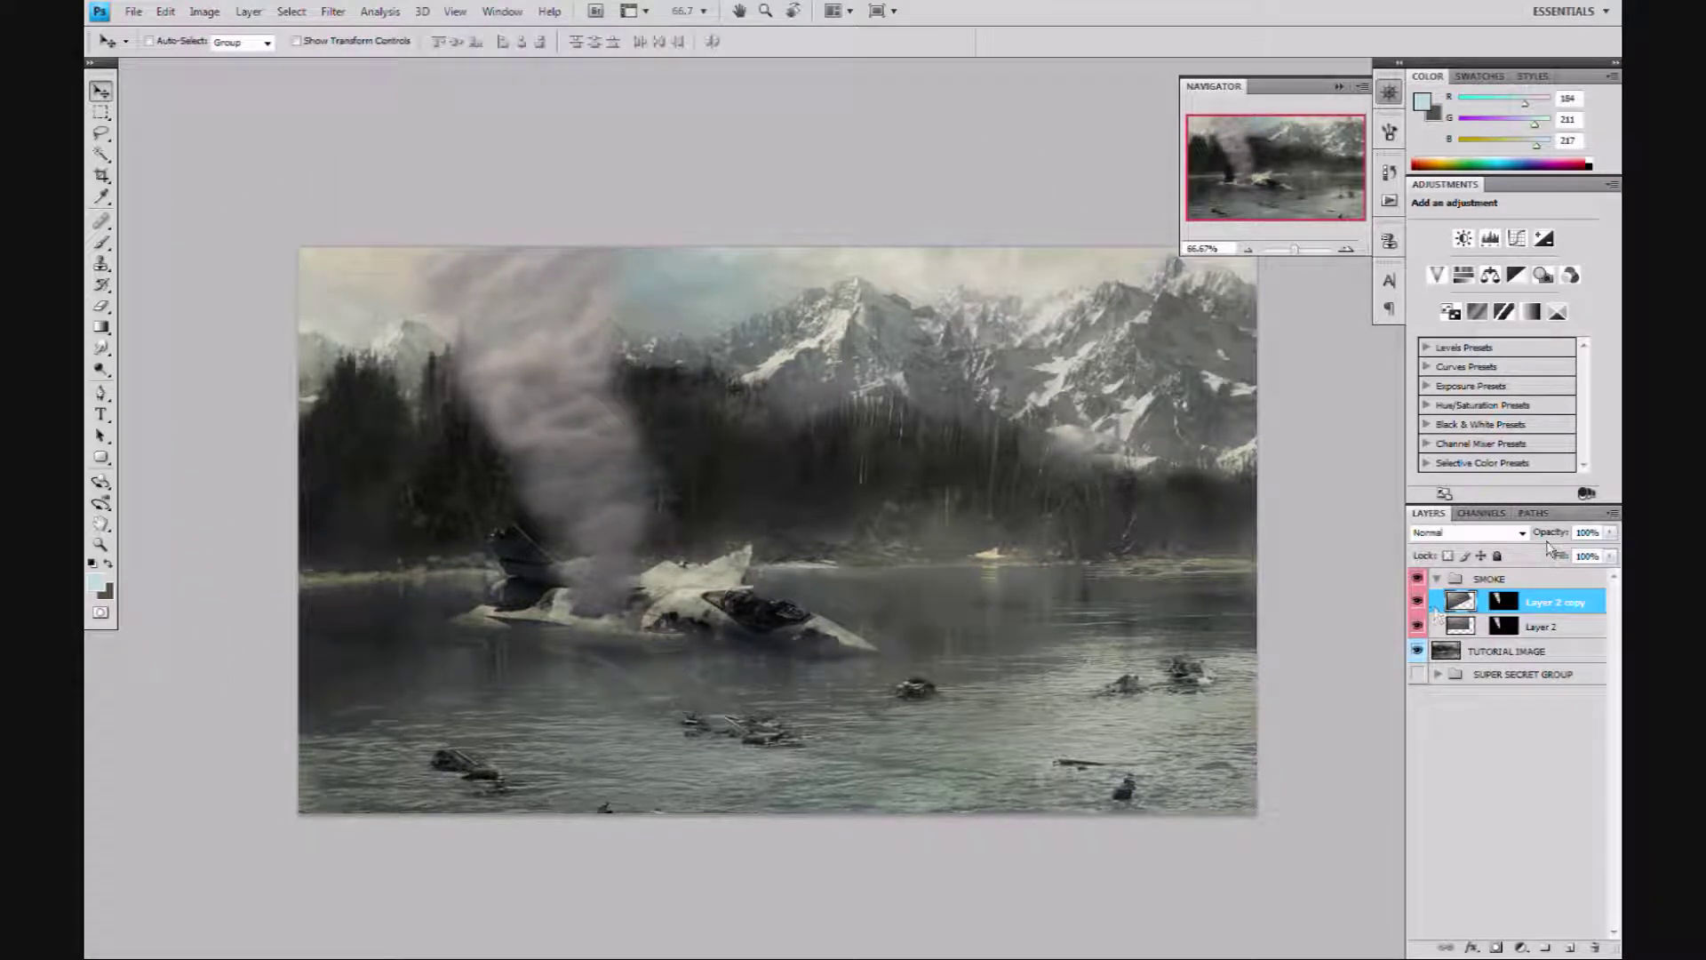
# Lower the duplicate smoke layer's opacity to 51% and compare the smoke with that layer hidden and shown.
pyautogui.moveTo(1551, 534)
pyautogui.mouseDown()
pyautogui.moveTo(1538, 538)
pyautogui.moveTo(1555, 535)
pyautogui.mouseUp()
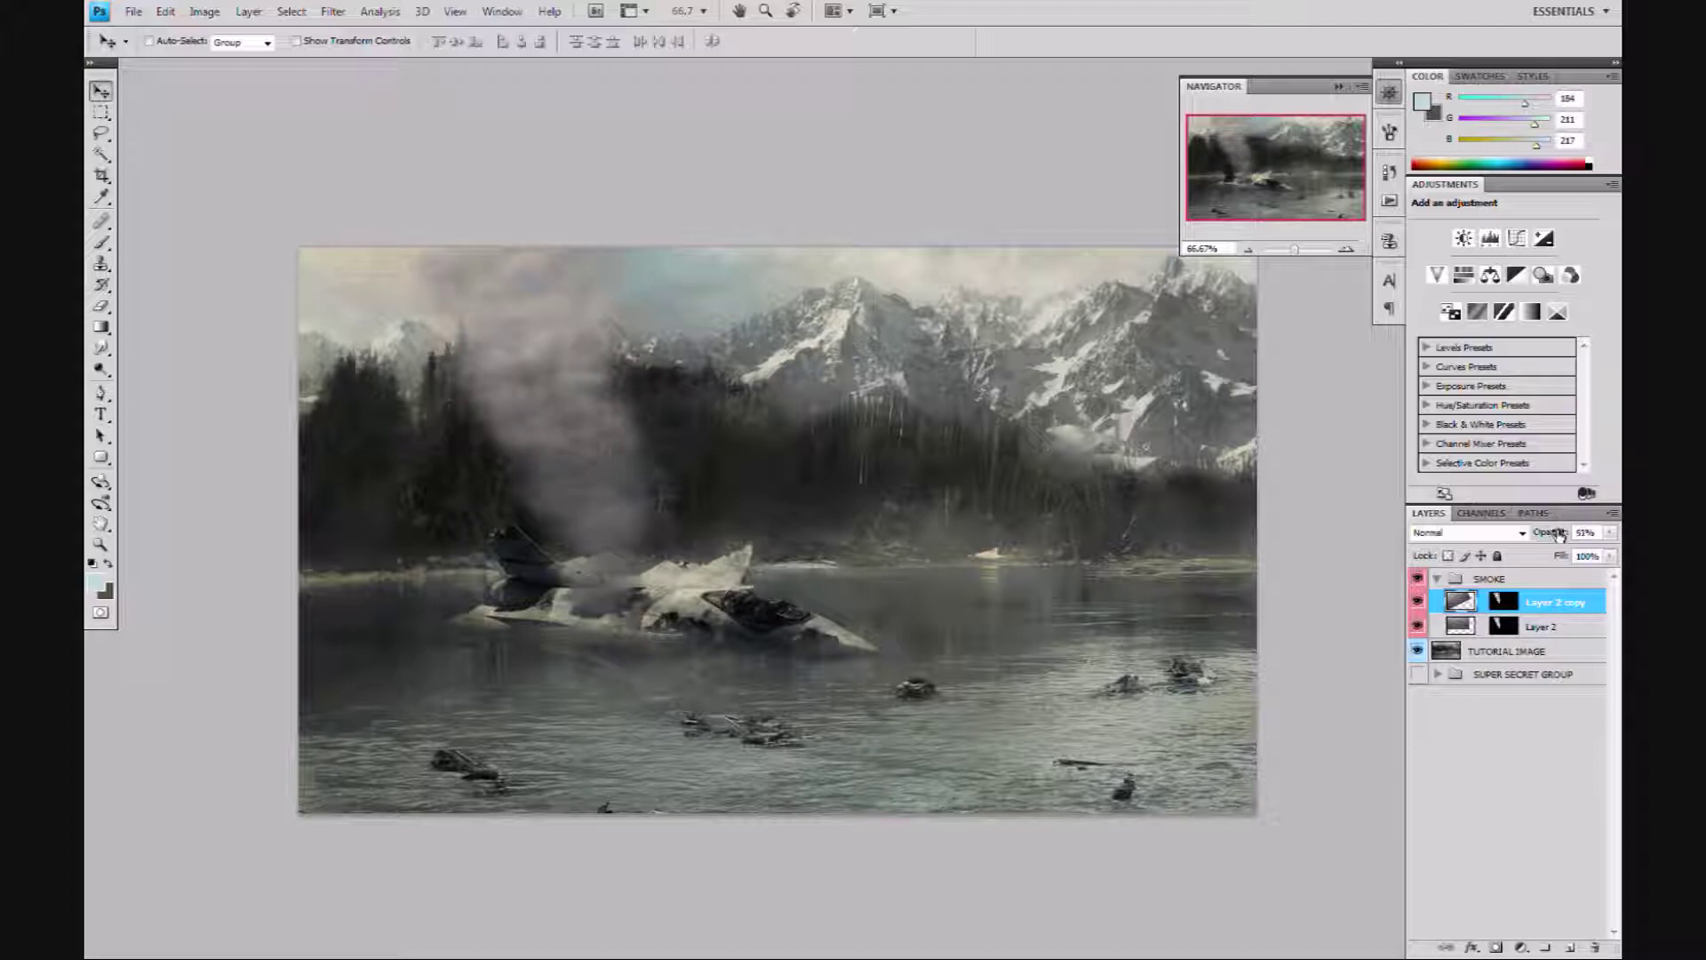
pyautogui.click(1458, 868)
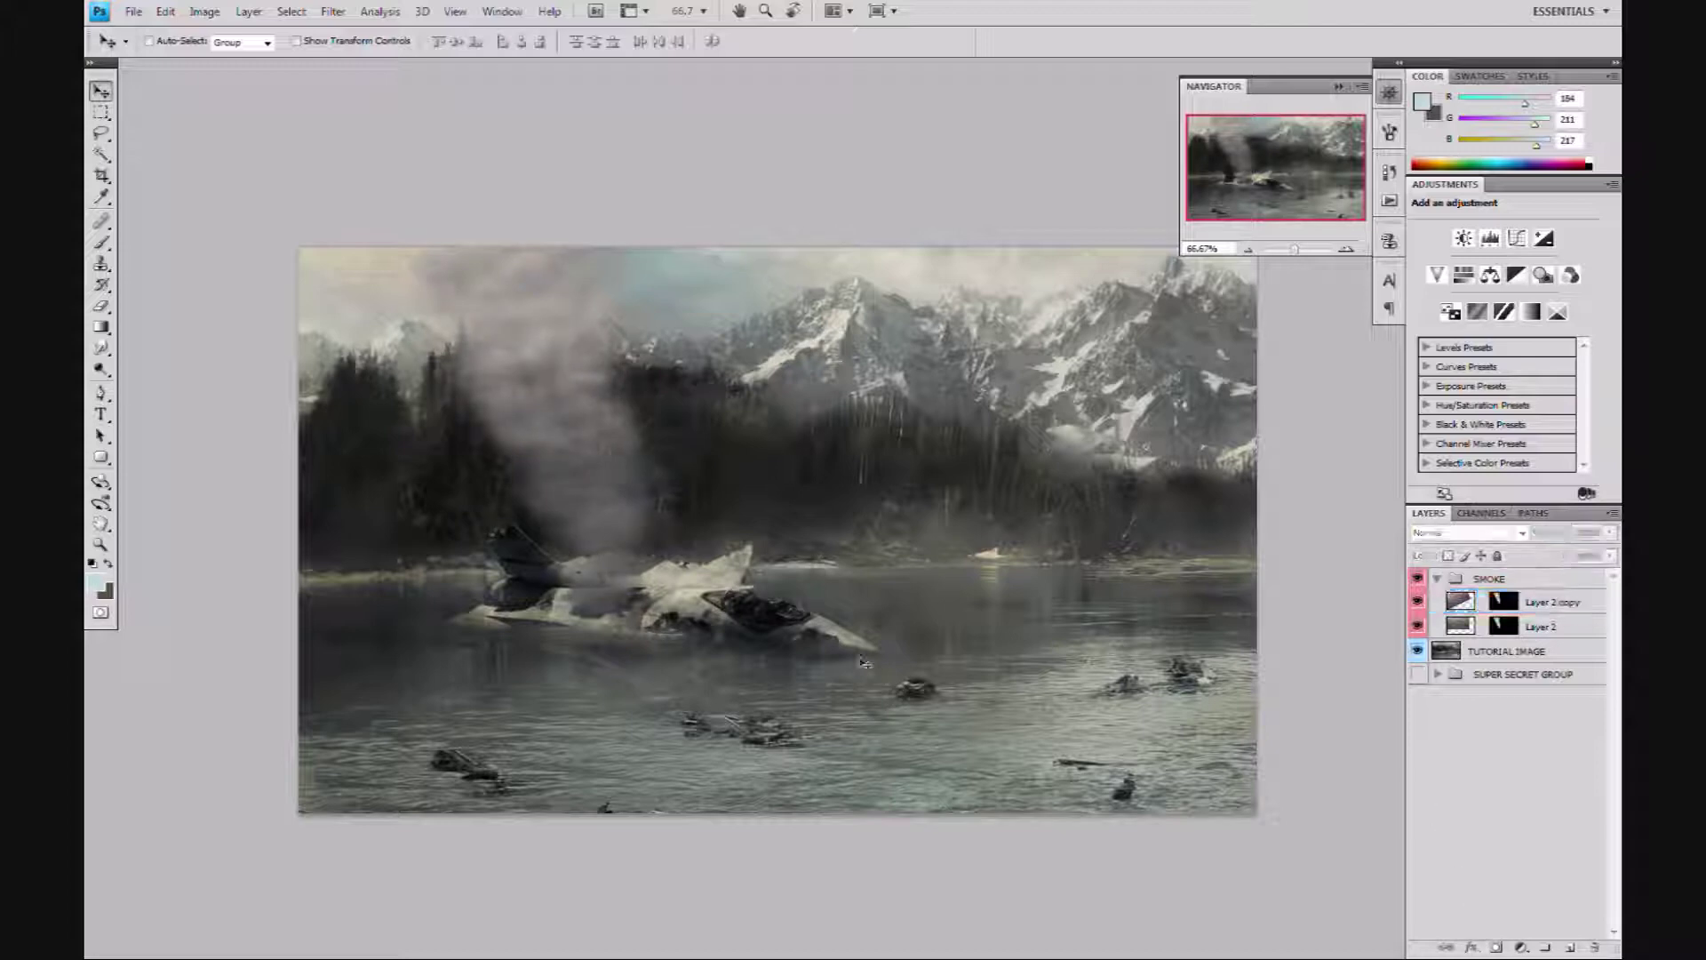
pyautogui.click(1419, 602)
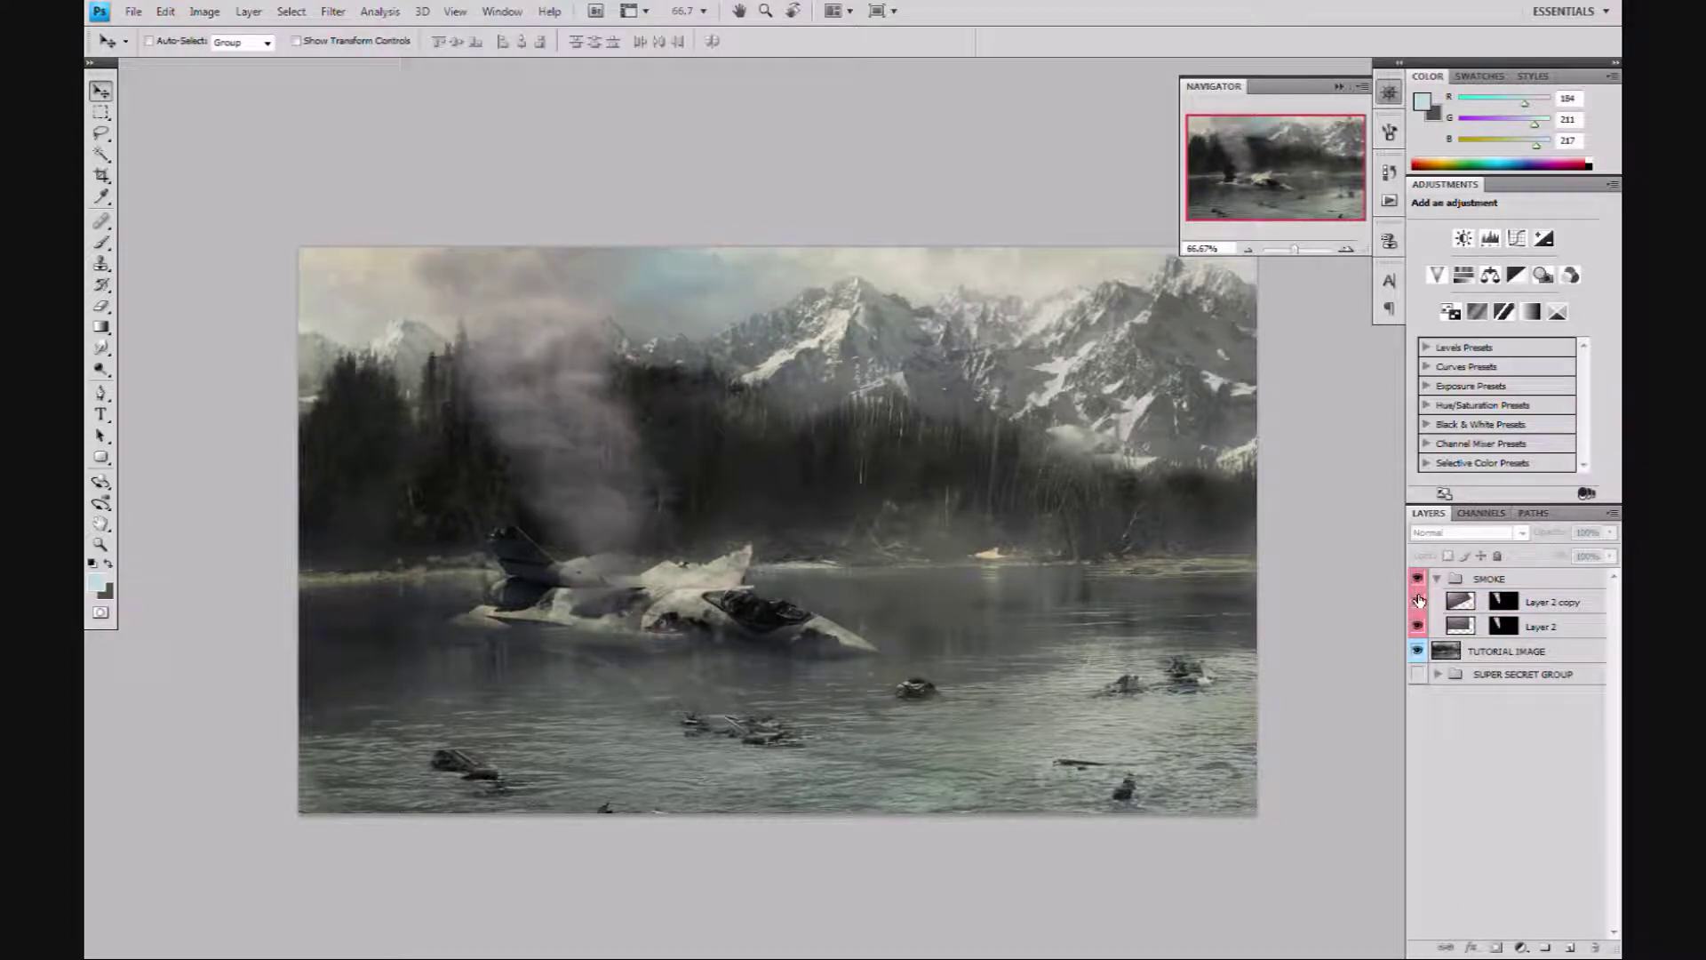
pyautogui.click(1419, 601)
# Rotate the duplicate smoke layer's cloud image to -23.6° and move it down and to the left within its mask.
pyautogui.click(1462, 603)
pyautogui.hotkey('ctrl', 't')
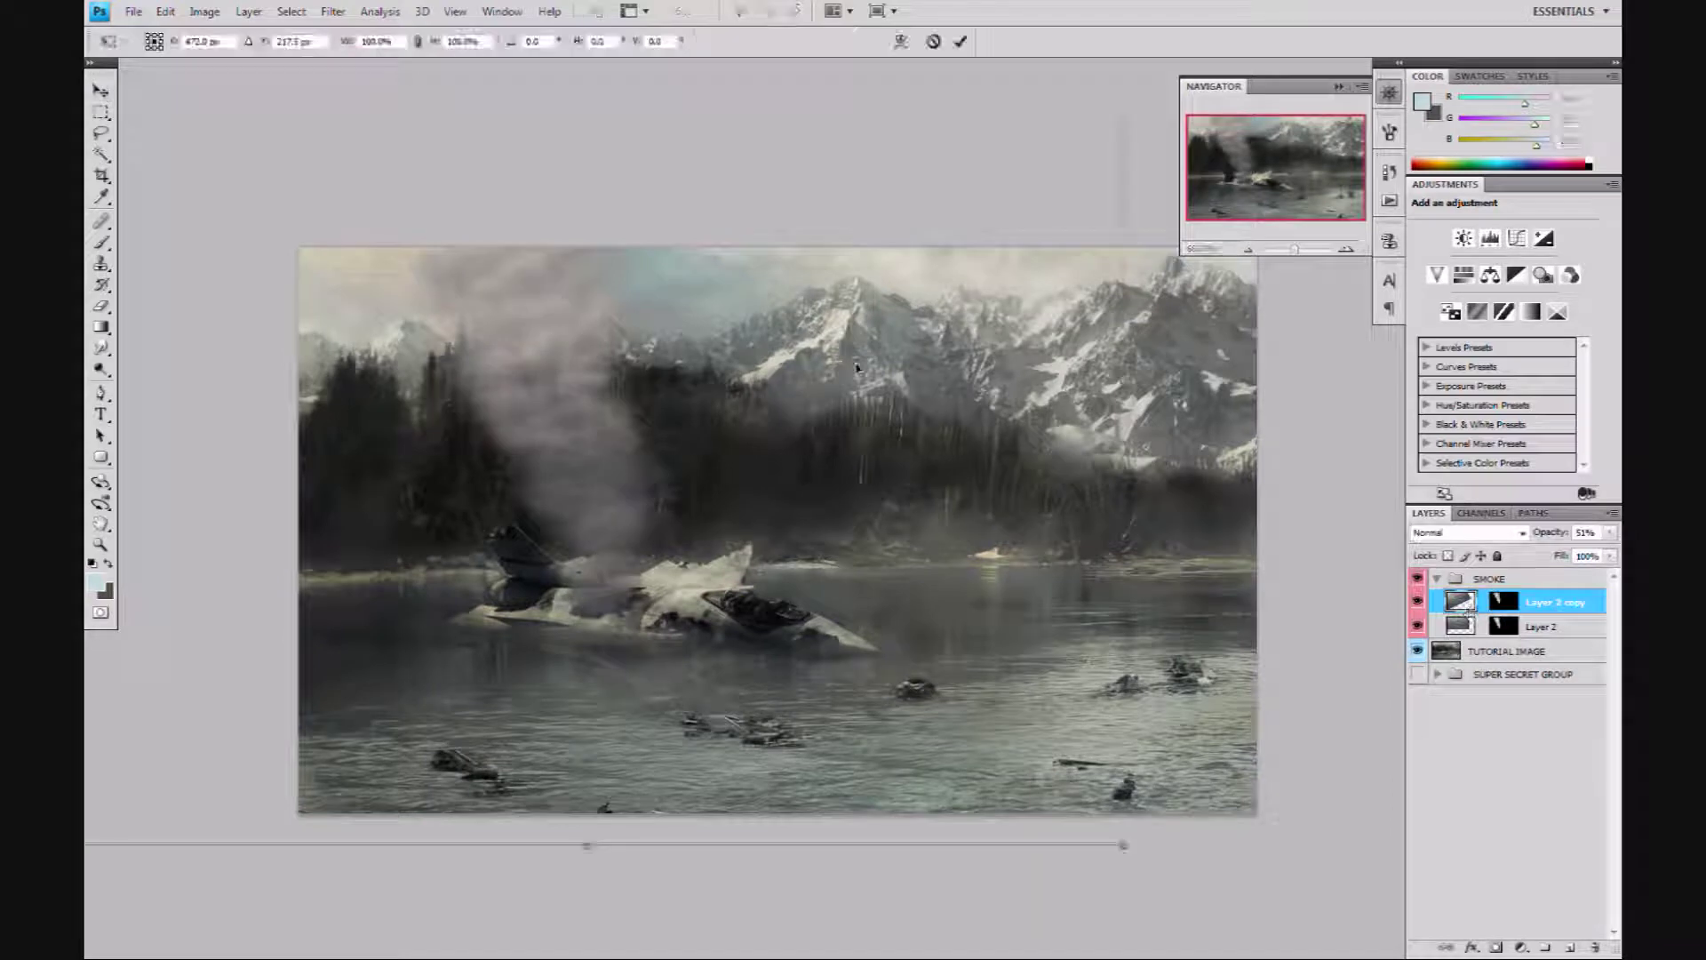
pyautogui.moveTo(1146, 873); pyautogui.dragTo(1085, 689)
pyautogui.moveTo(704, 520); pyautogui.dragTo(625, 549)
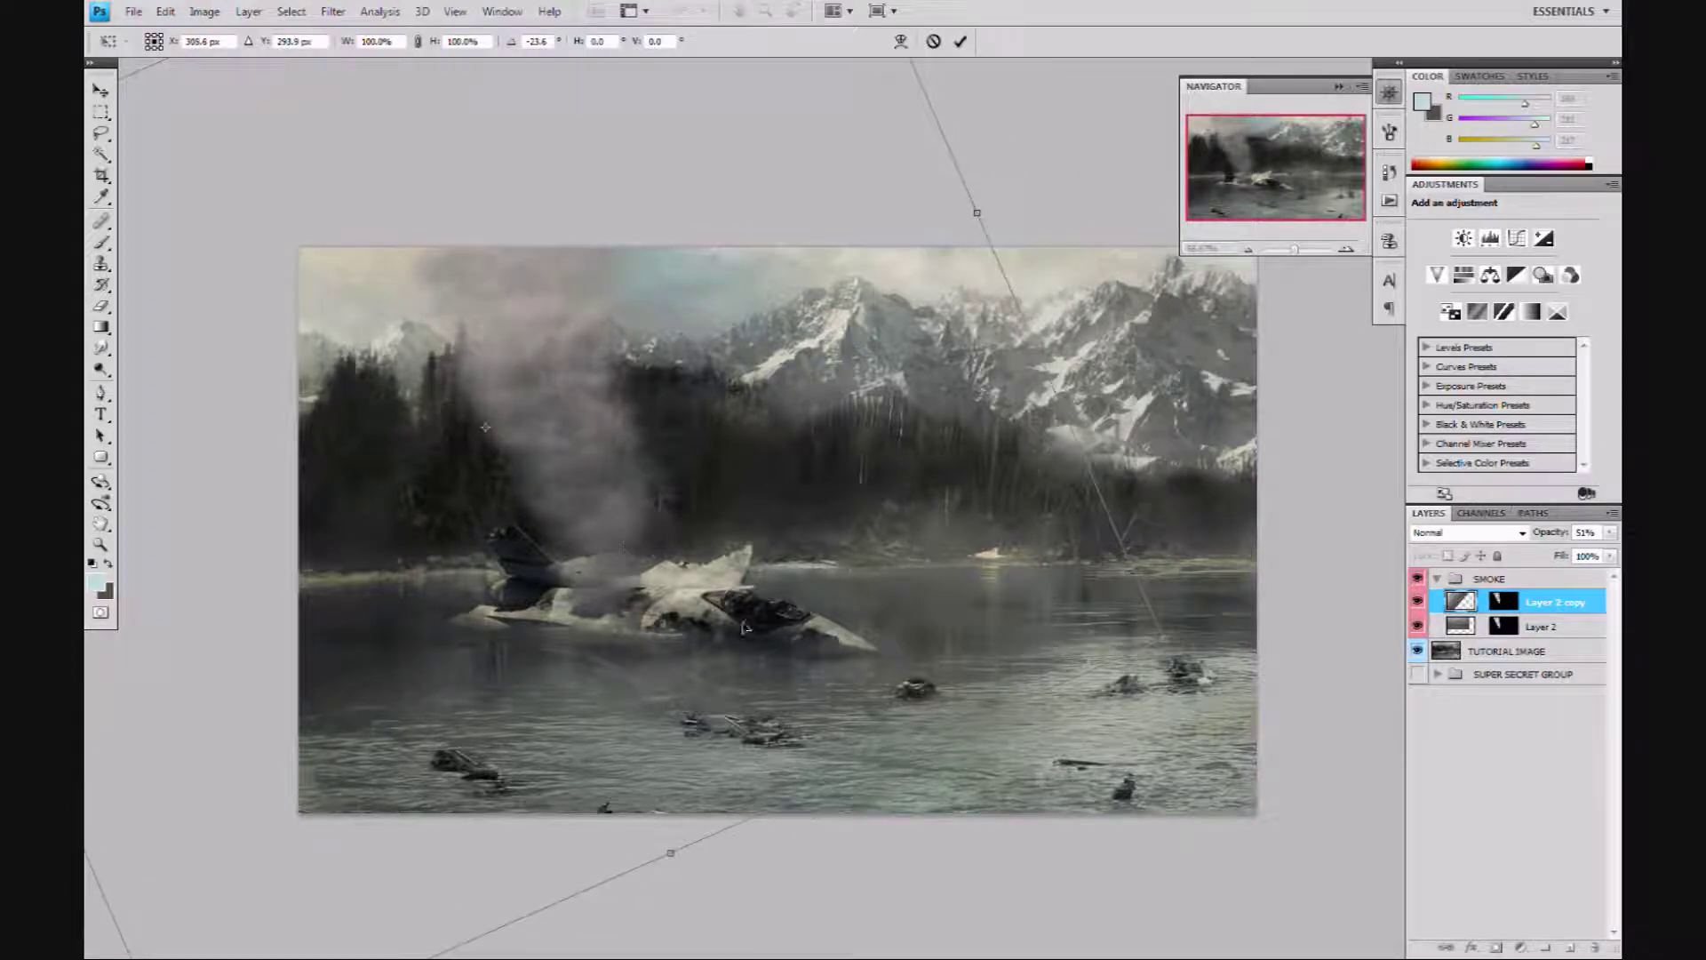
pyautogui.press('Return')
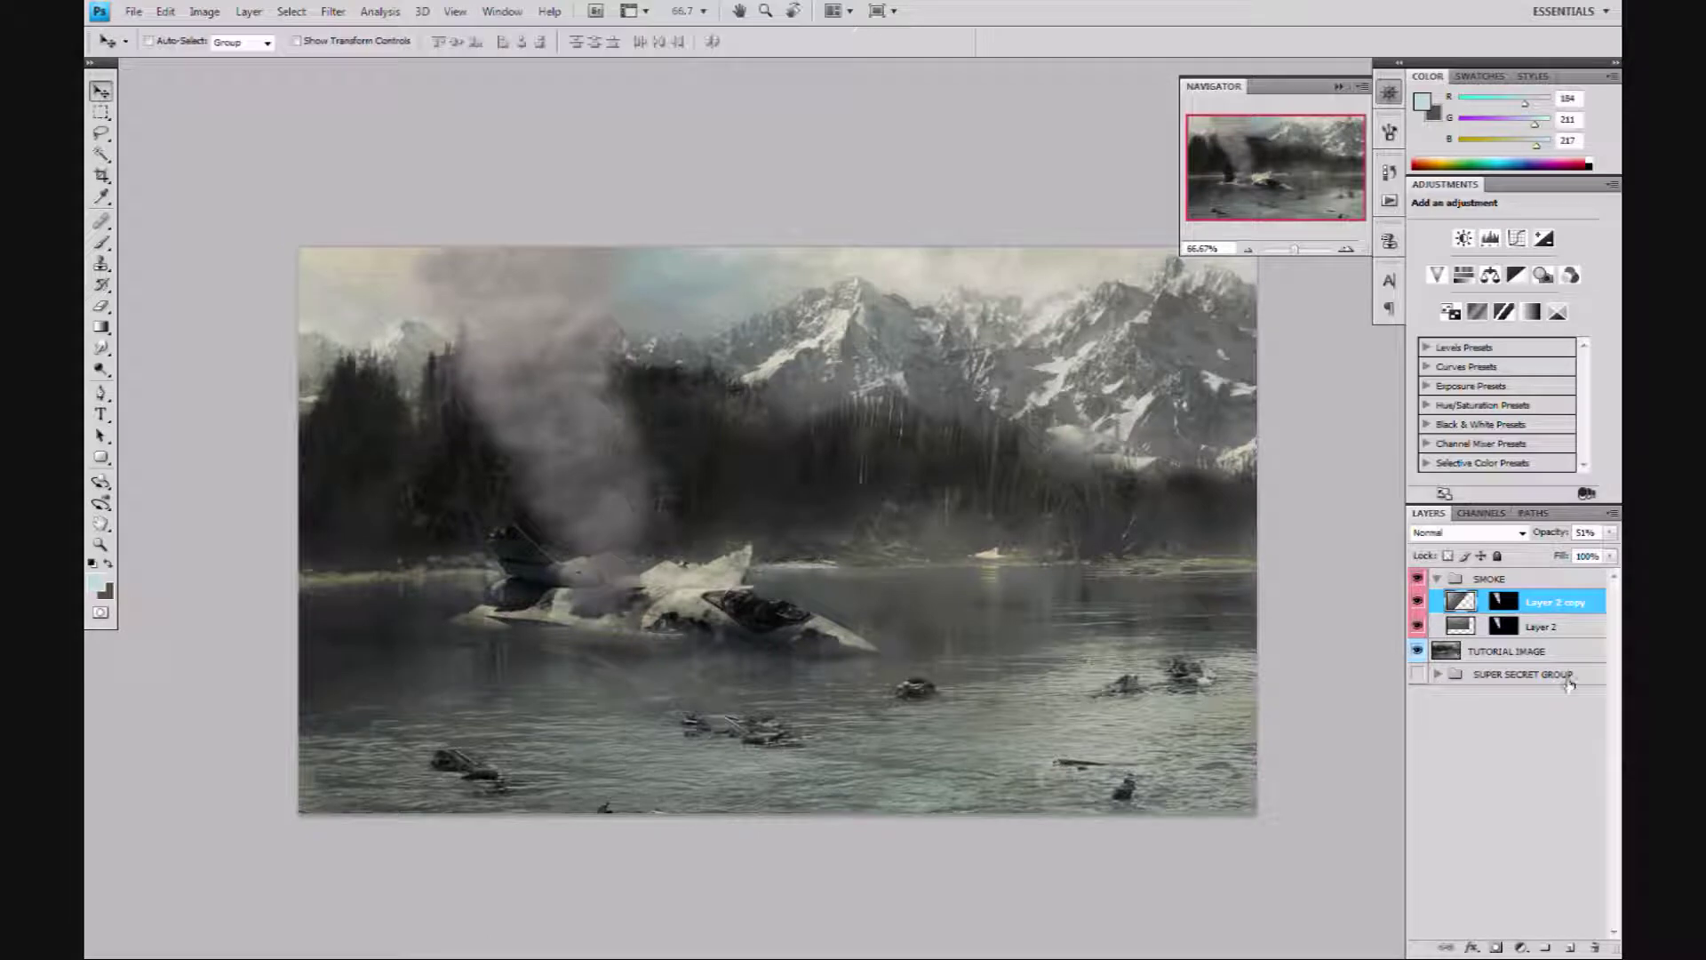
# Clip the duplicate smoke layer to the original smoke layer beneath it, toggling the clipping off and on to compare.
pyautogui.click(1566, 701)
pyautogui.keyDown('alt'); pyautogui.click(1560, 613); pyautogui.keyUp('alt')
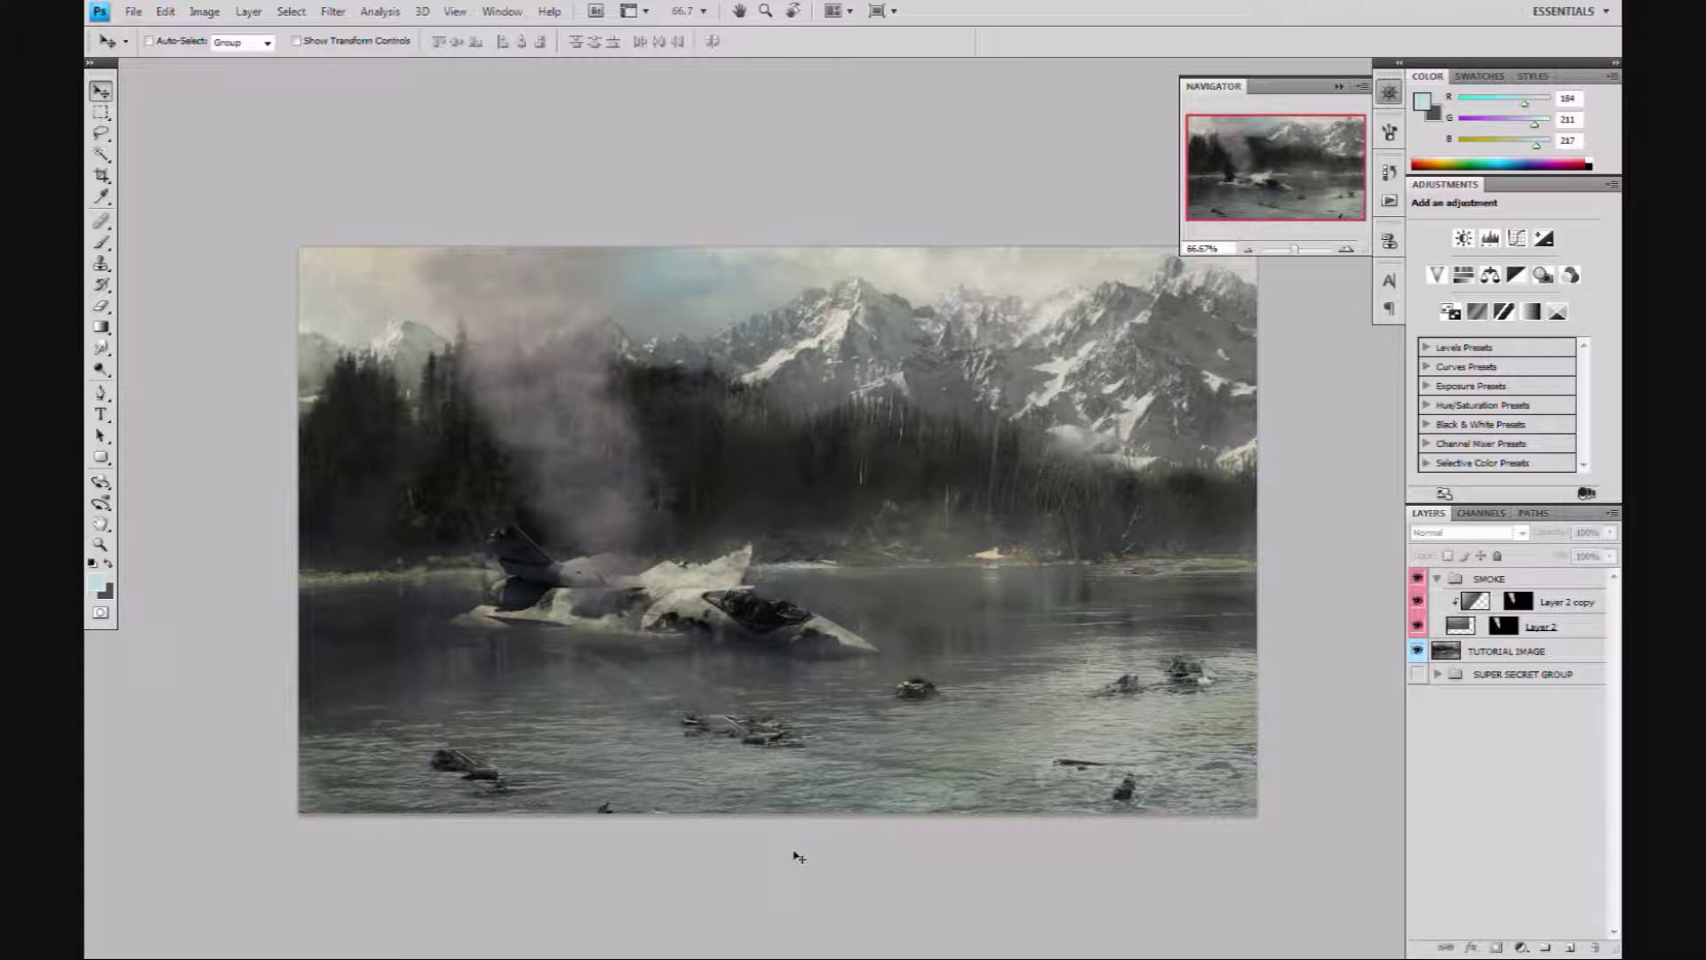
pyautogui.keyDown('alt'); pyautogui.click(1555, 625); pyautogui.keyUp('alt')
pyautogui.keyDown('alt'); pyautogui.click(1554, 626); pyautogui.keyUp('alt')
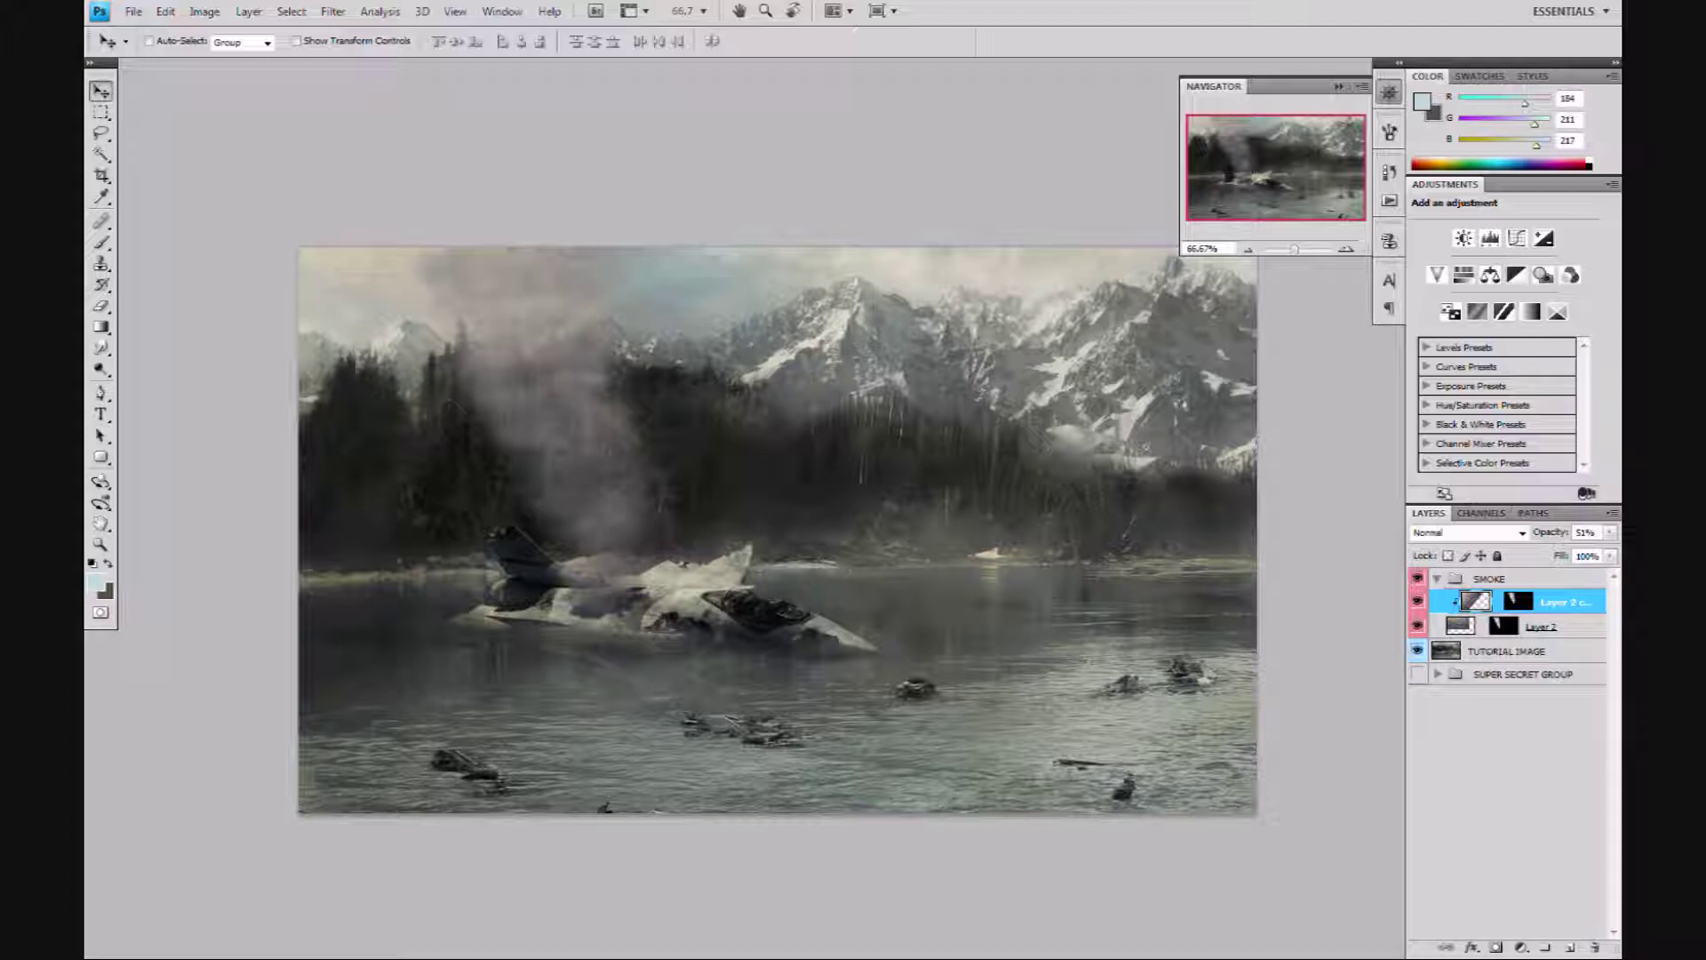
# Delete the clipped smoke copy's own layer mask without applying it.
pyautogui.click(1522, 605)
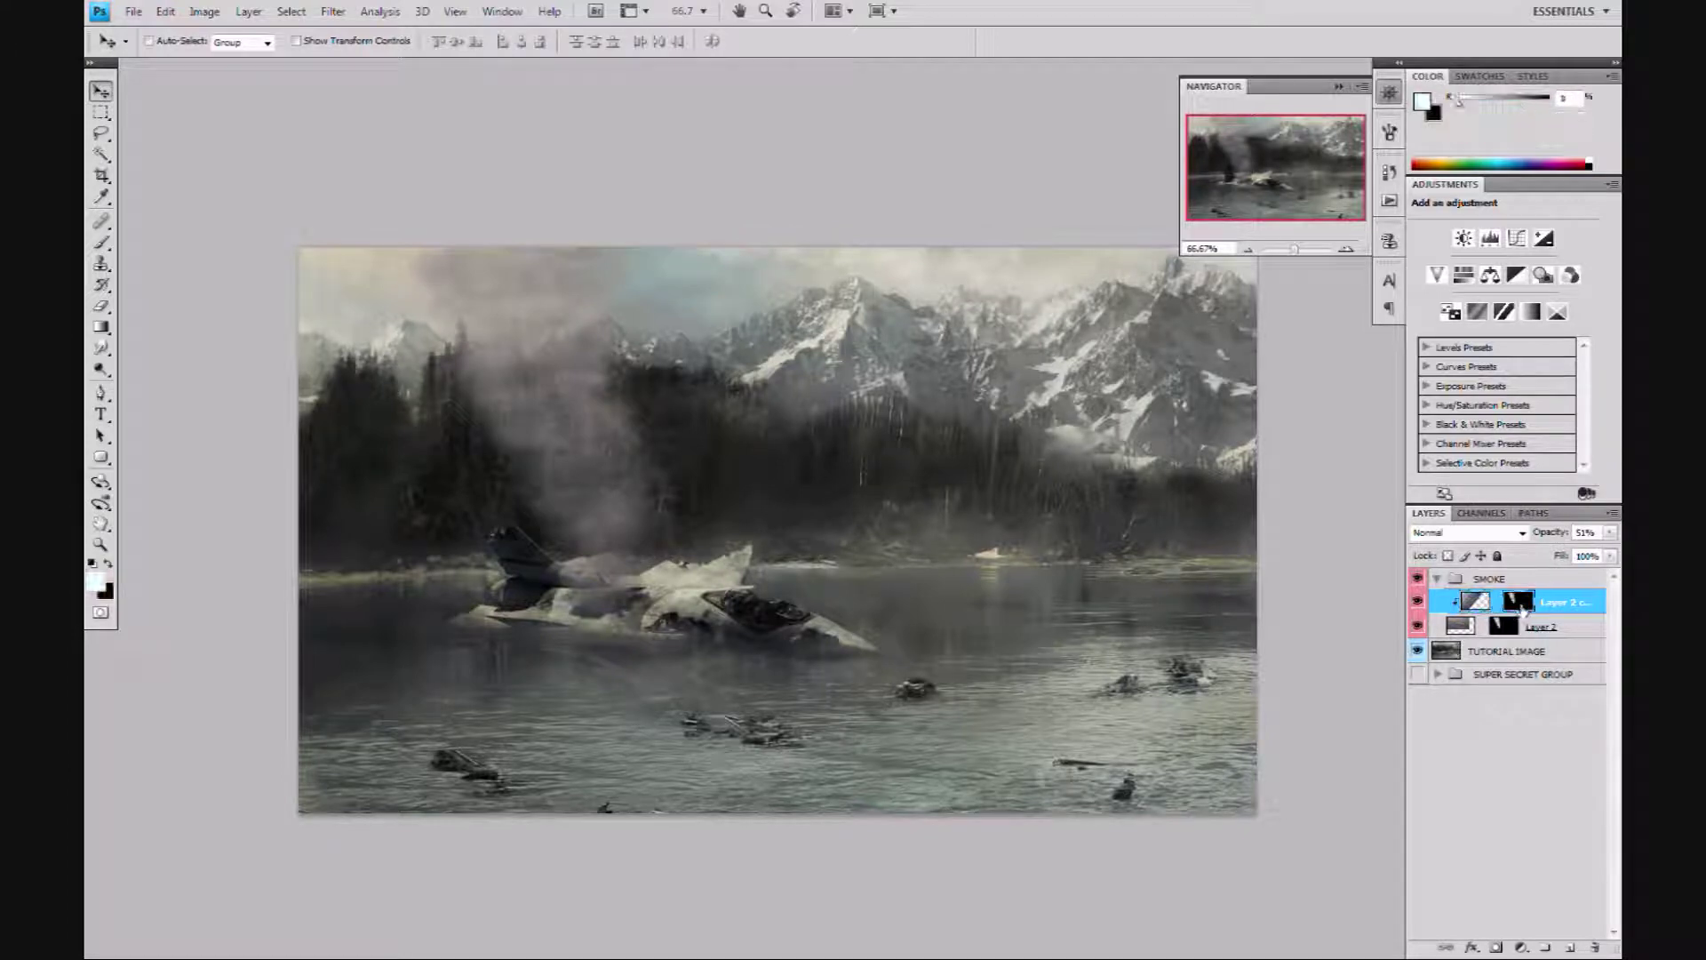
pyautogui.press('d')
pyautogui.moveTo(1521, 604); pyautogui.dragTo(1612, 955)
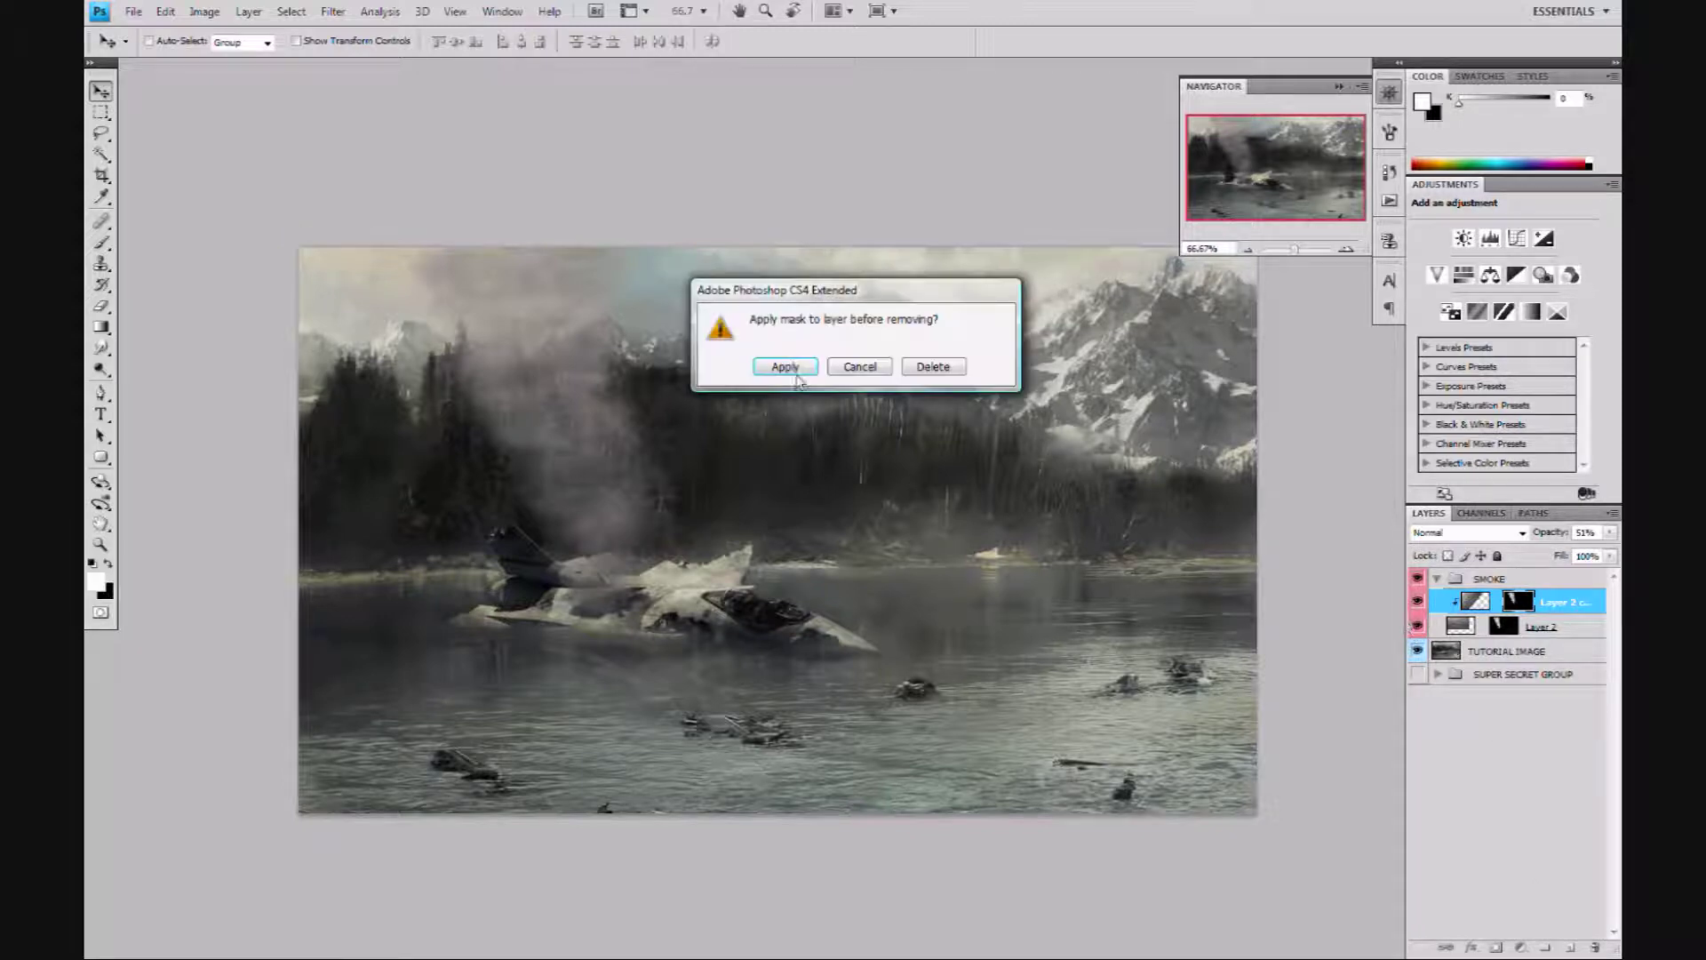
pyautogui.click(921, 377)
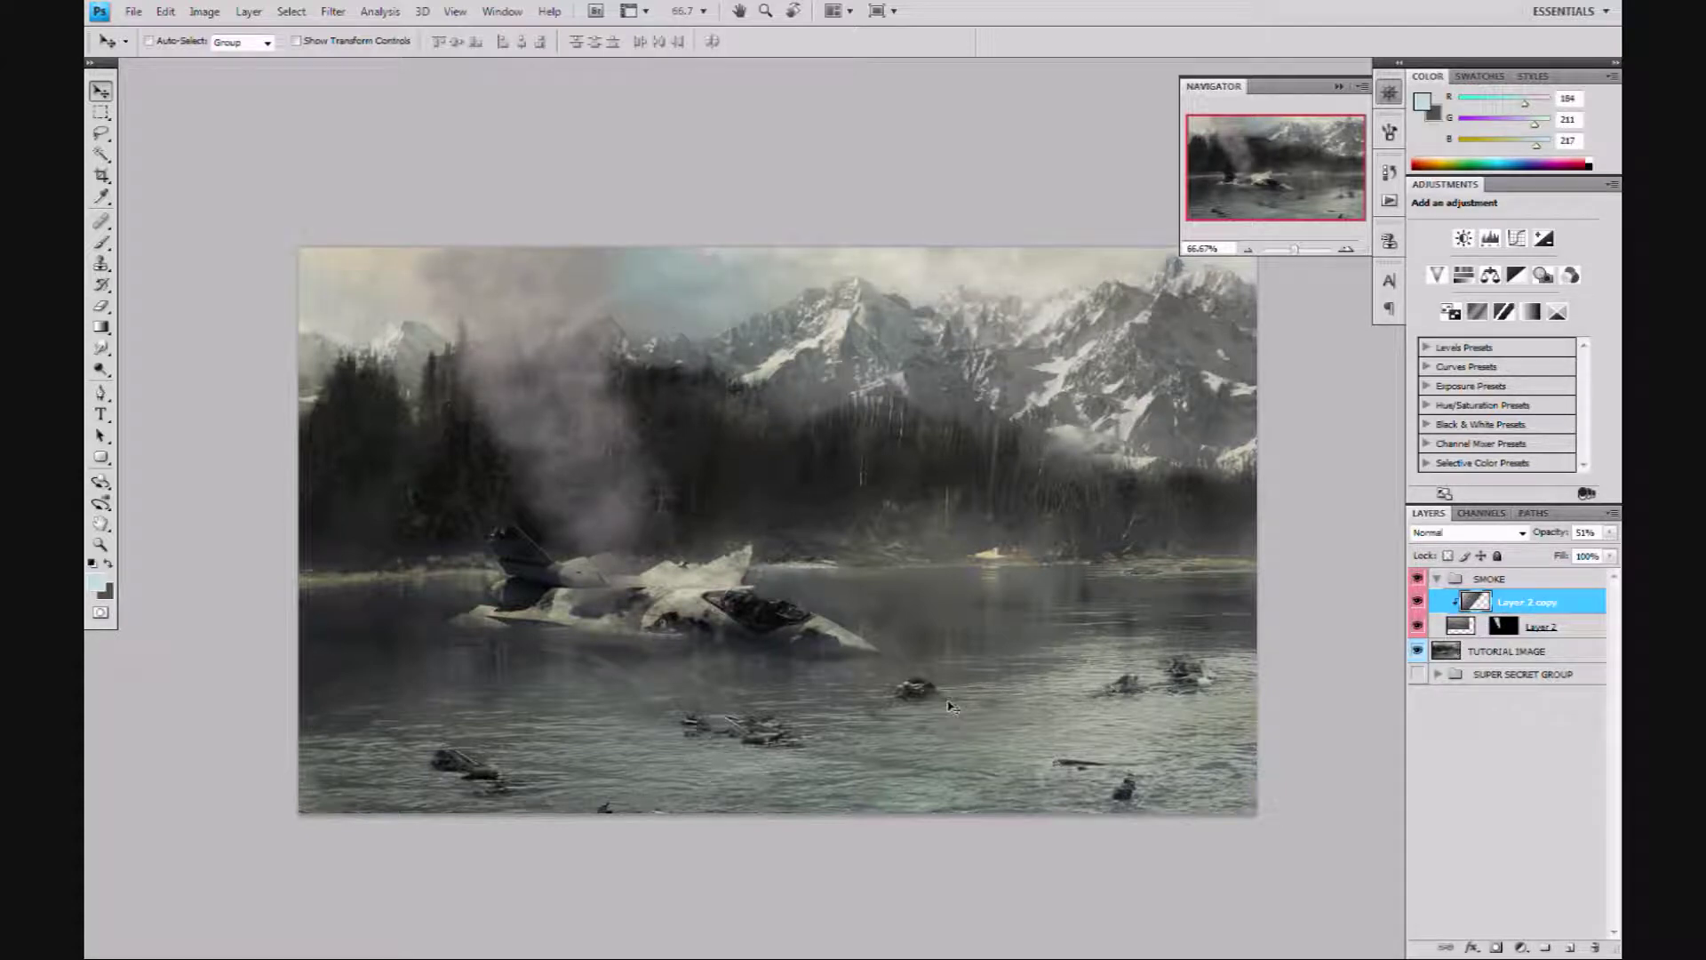
# Add a light blue (#b8d3d9) solid color fill layer above the smoke copy and clip it to the smoke.
pyautogui.click(1522, 948)
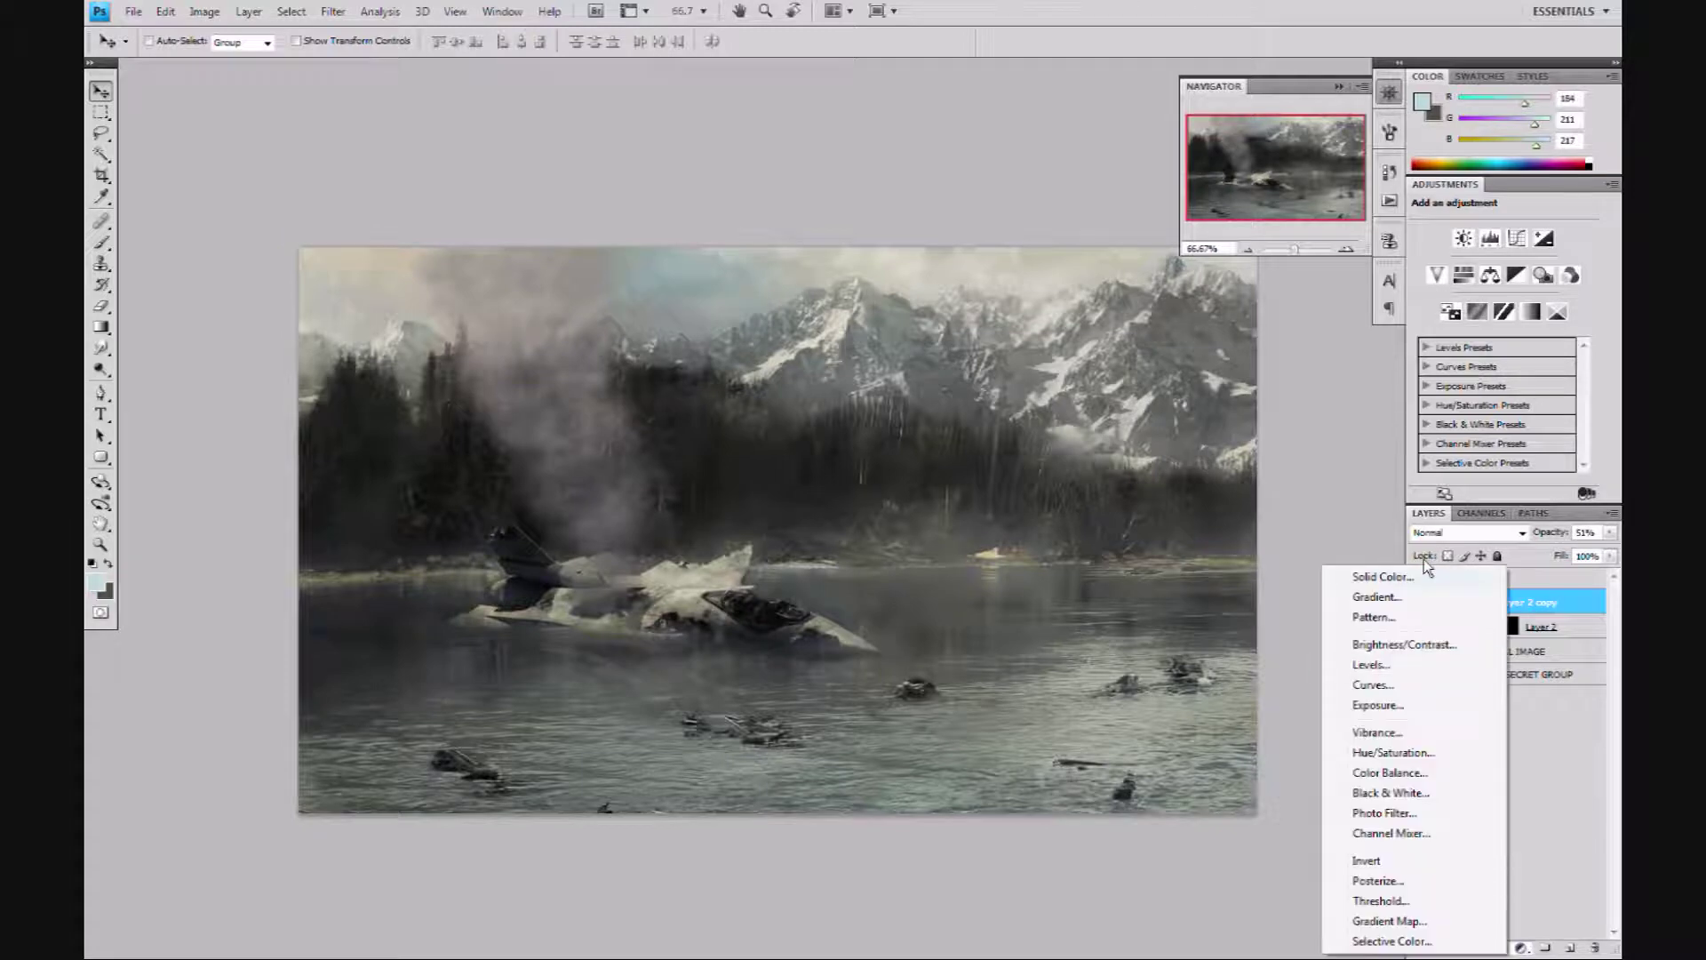
pyautogui.click(1380, 577)
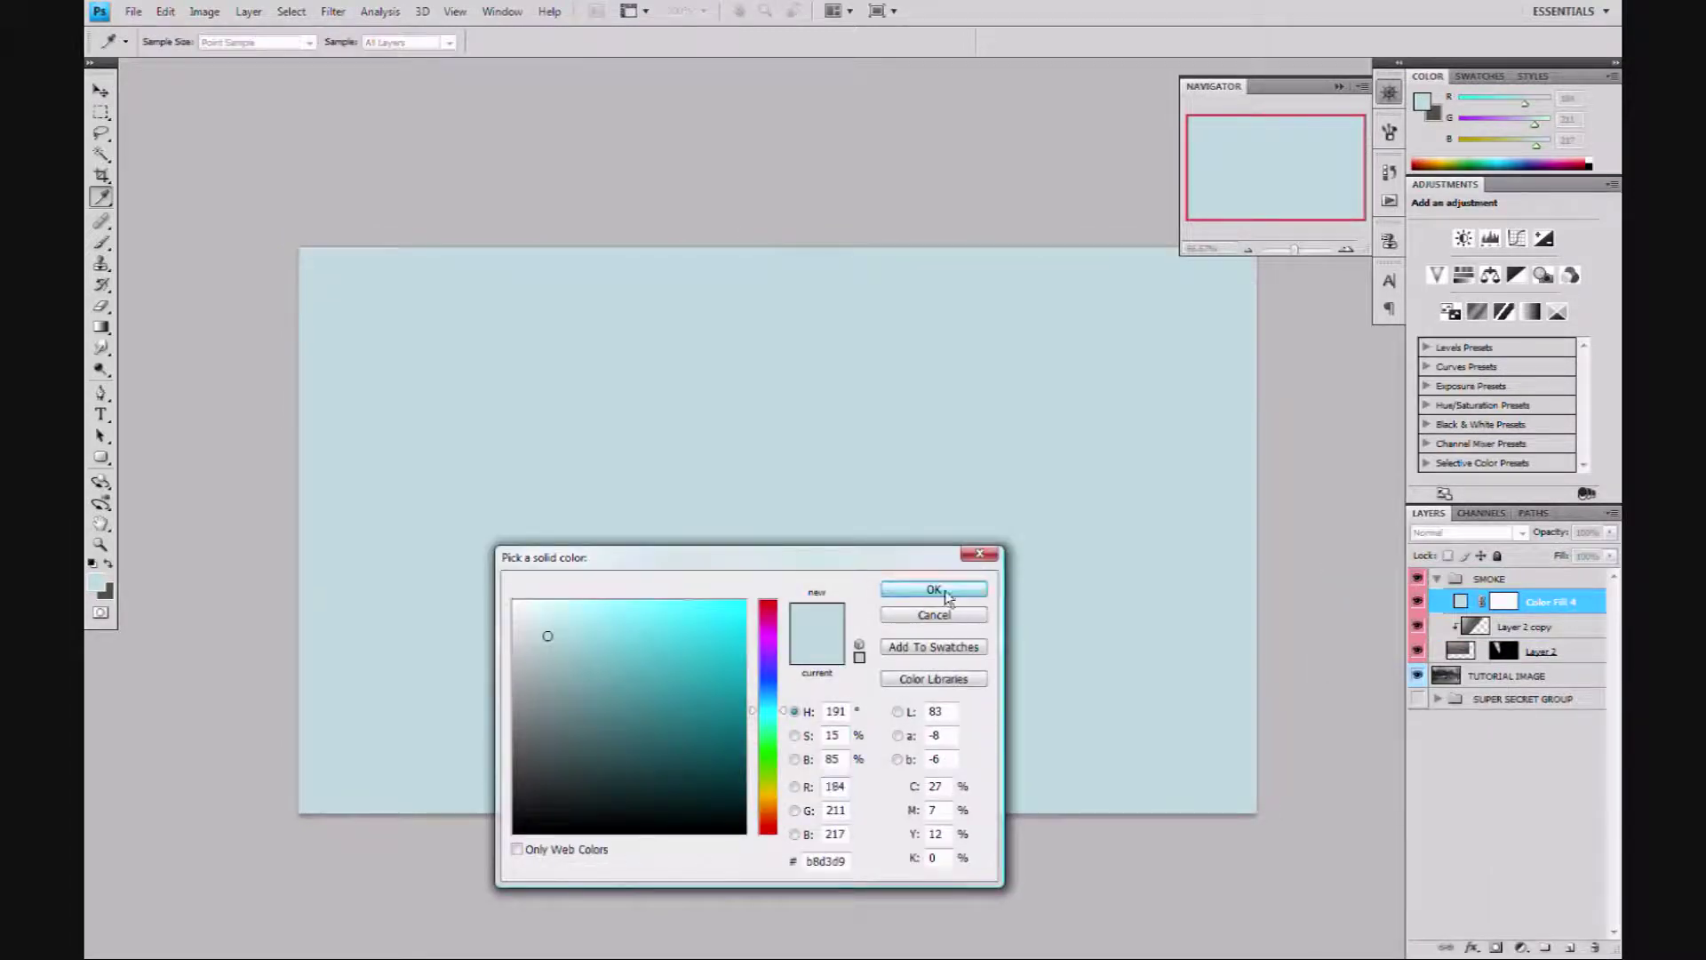
pyautogui.click(934, 590)
pyautogui.keyDown('alt'); pyautogui.click(1560, 615); pyautogui.keyUp('alt')
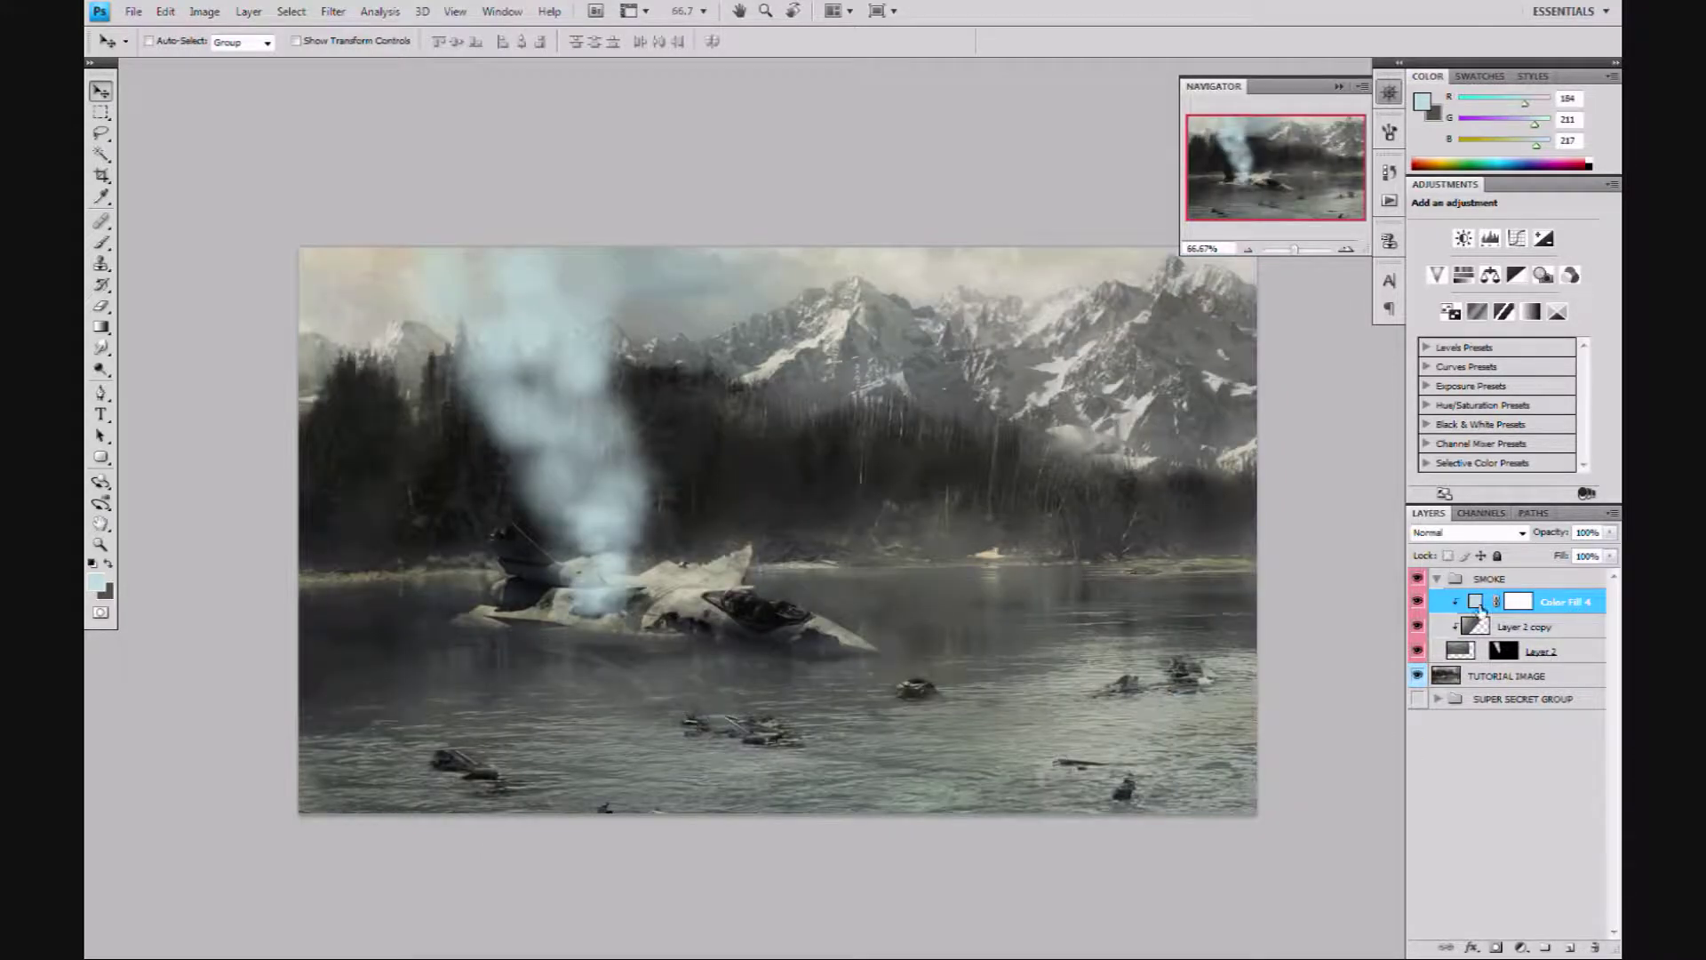
# Change the clipped fill's color to dark gray #242525 by sampling the dark forest beside the smoke.
pyautogui.doubleClick(1475, 604)
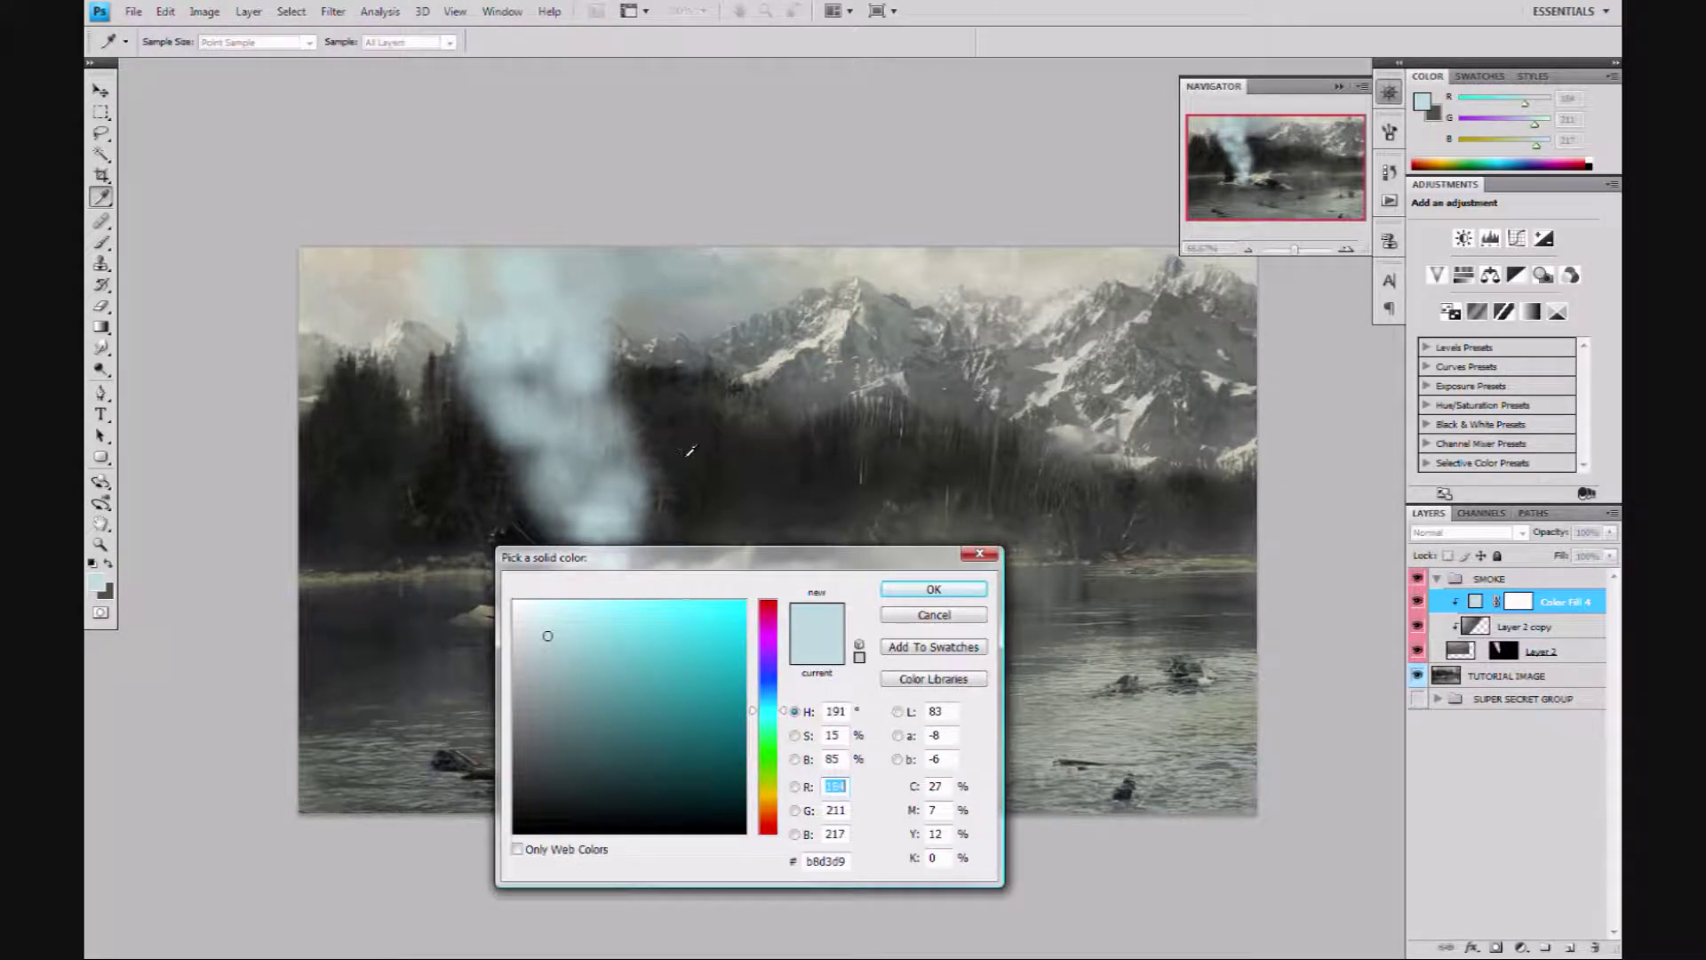
pyautogui.click(691, 451)
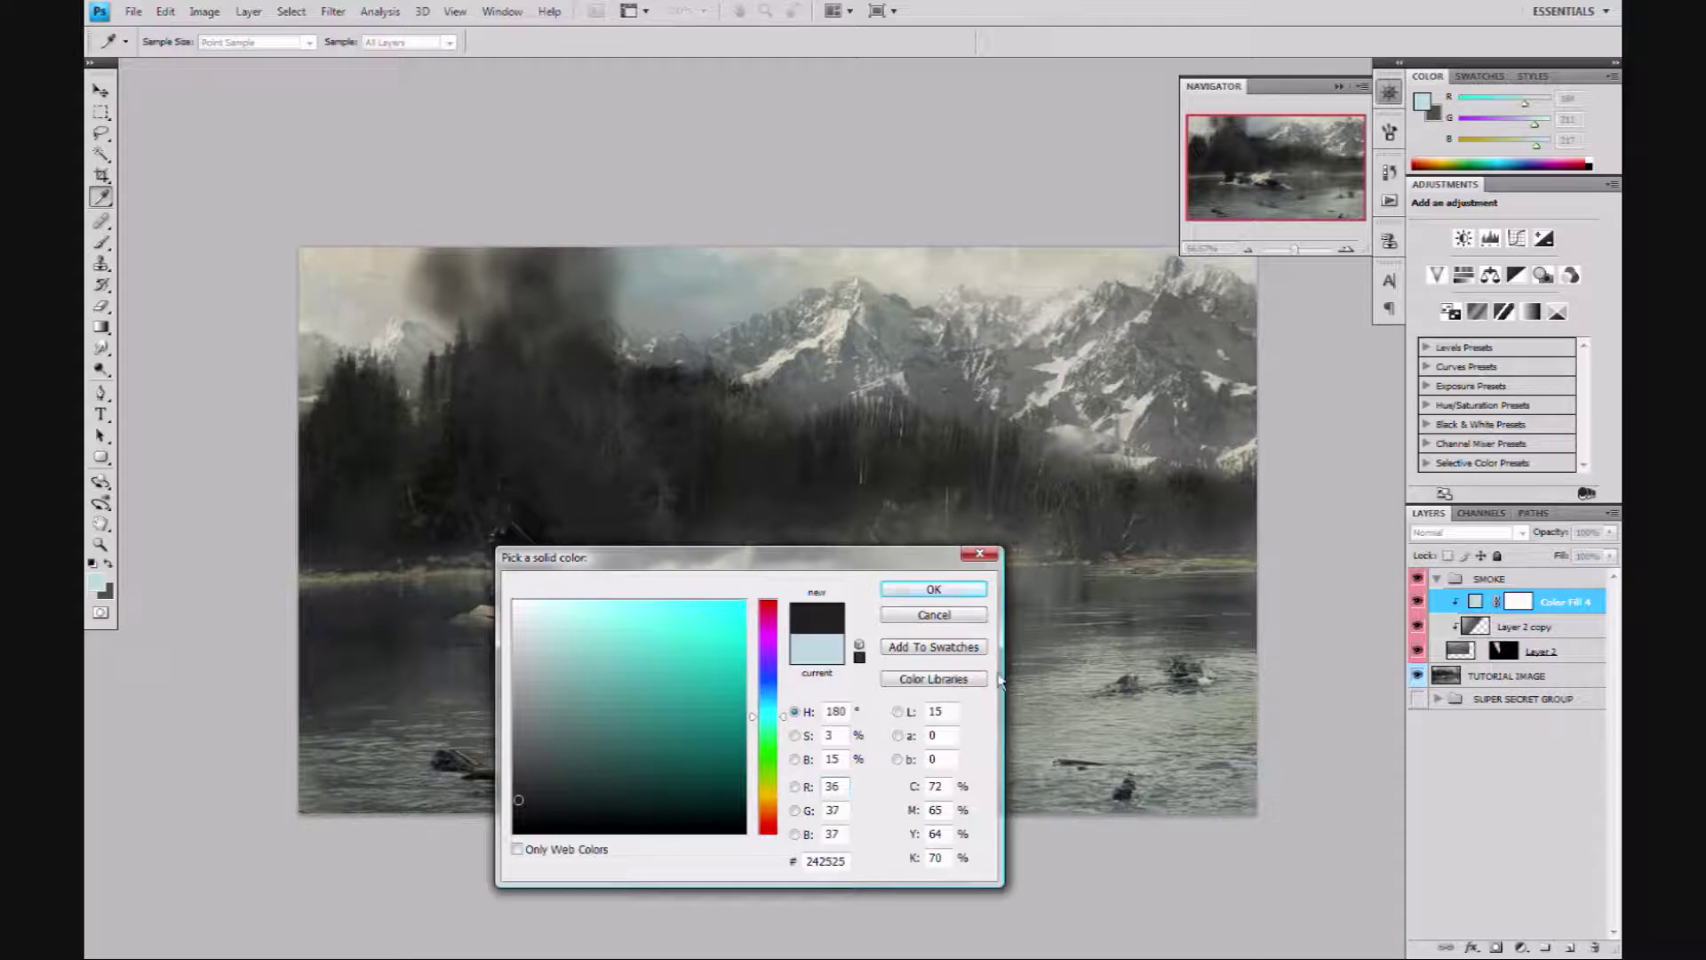
pyautogui.click(933, 590)
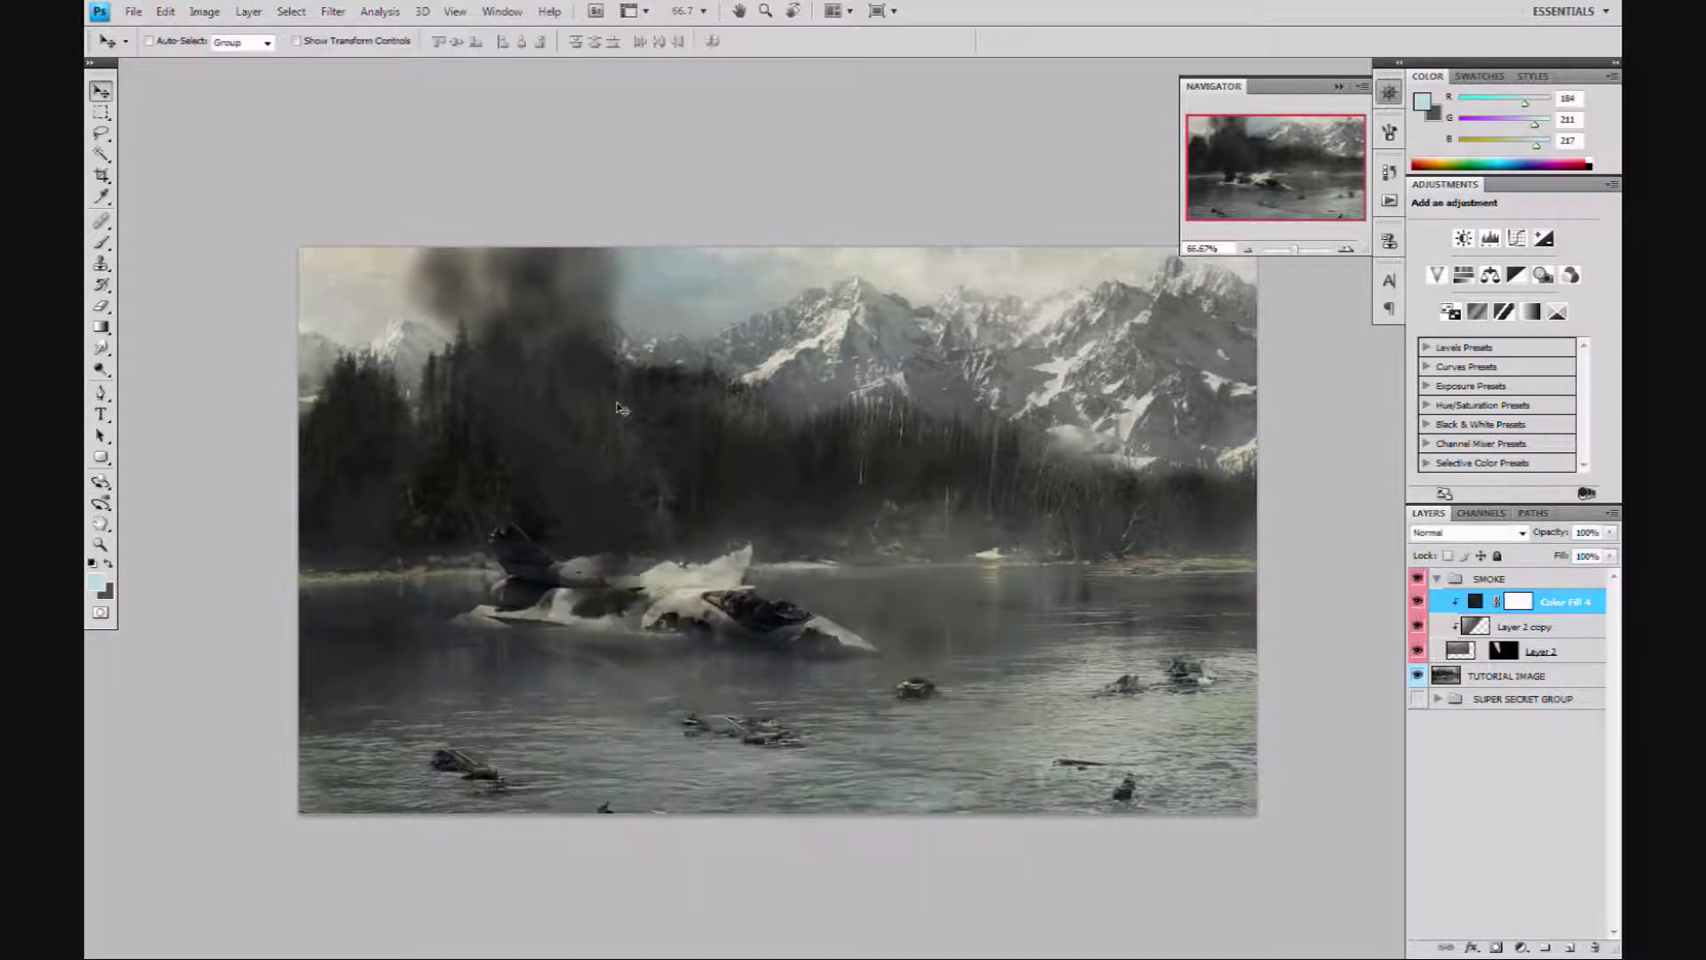
# Set the dark fill layer's blend mode to Overlay and slightly lower its opacity.
pyautogui.click(1500, 532)
pyautogui.click(1443, 316)
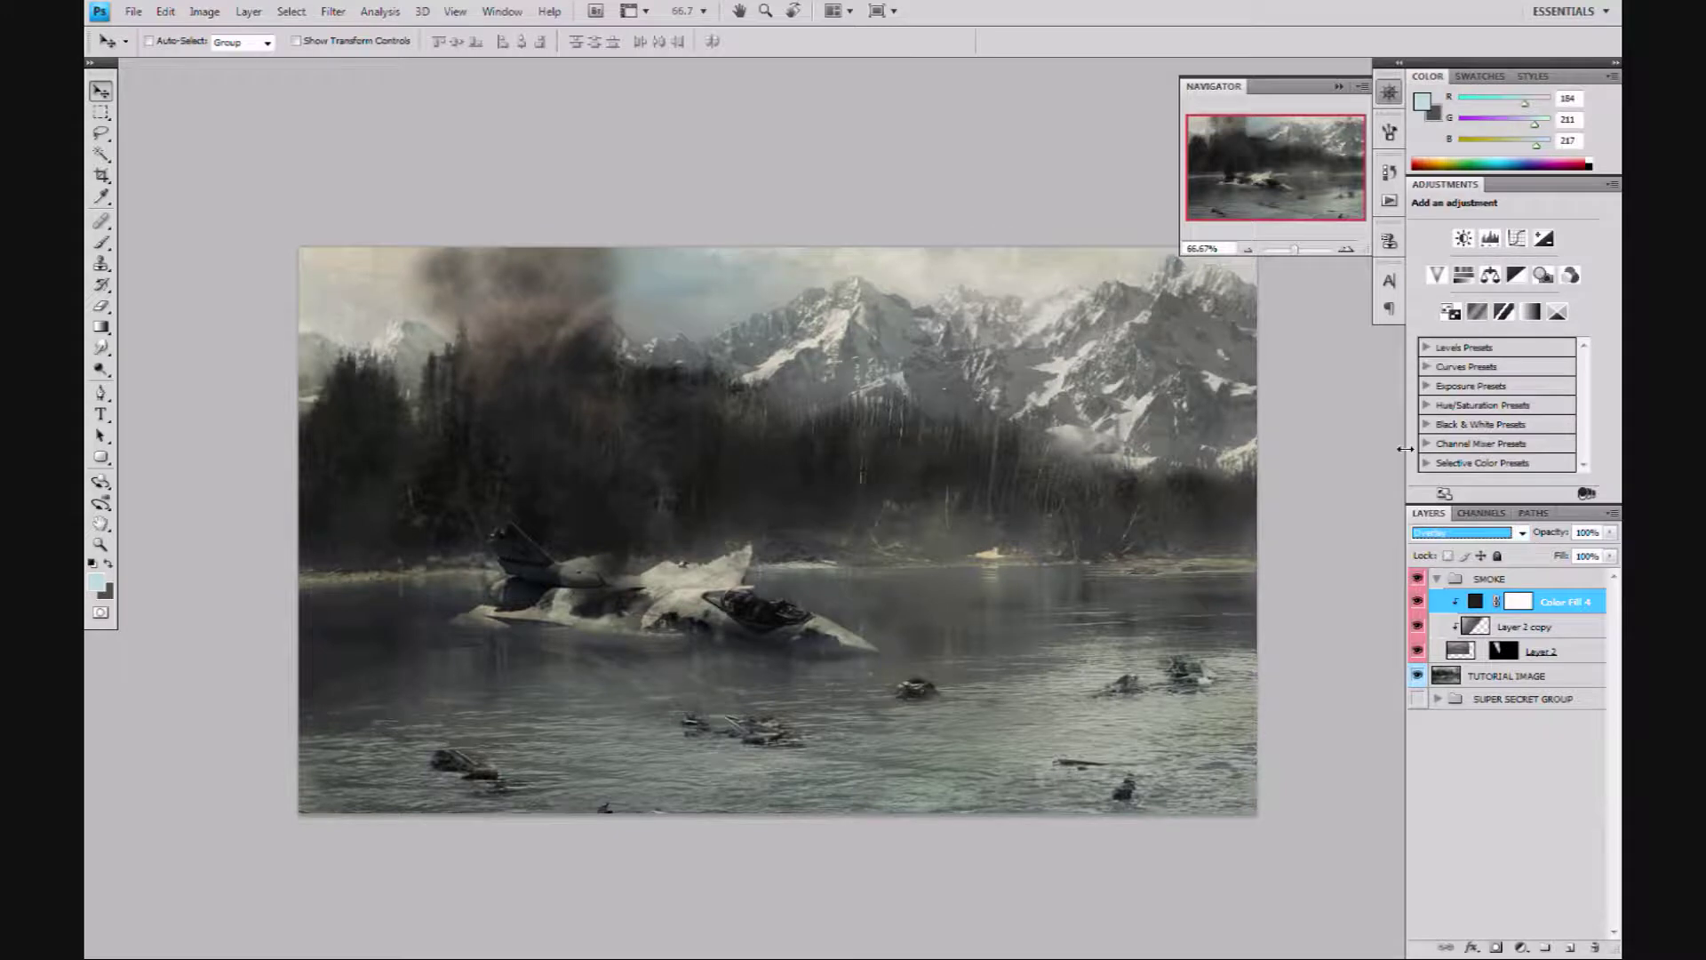
pyautogui.click(1428, 763)
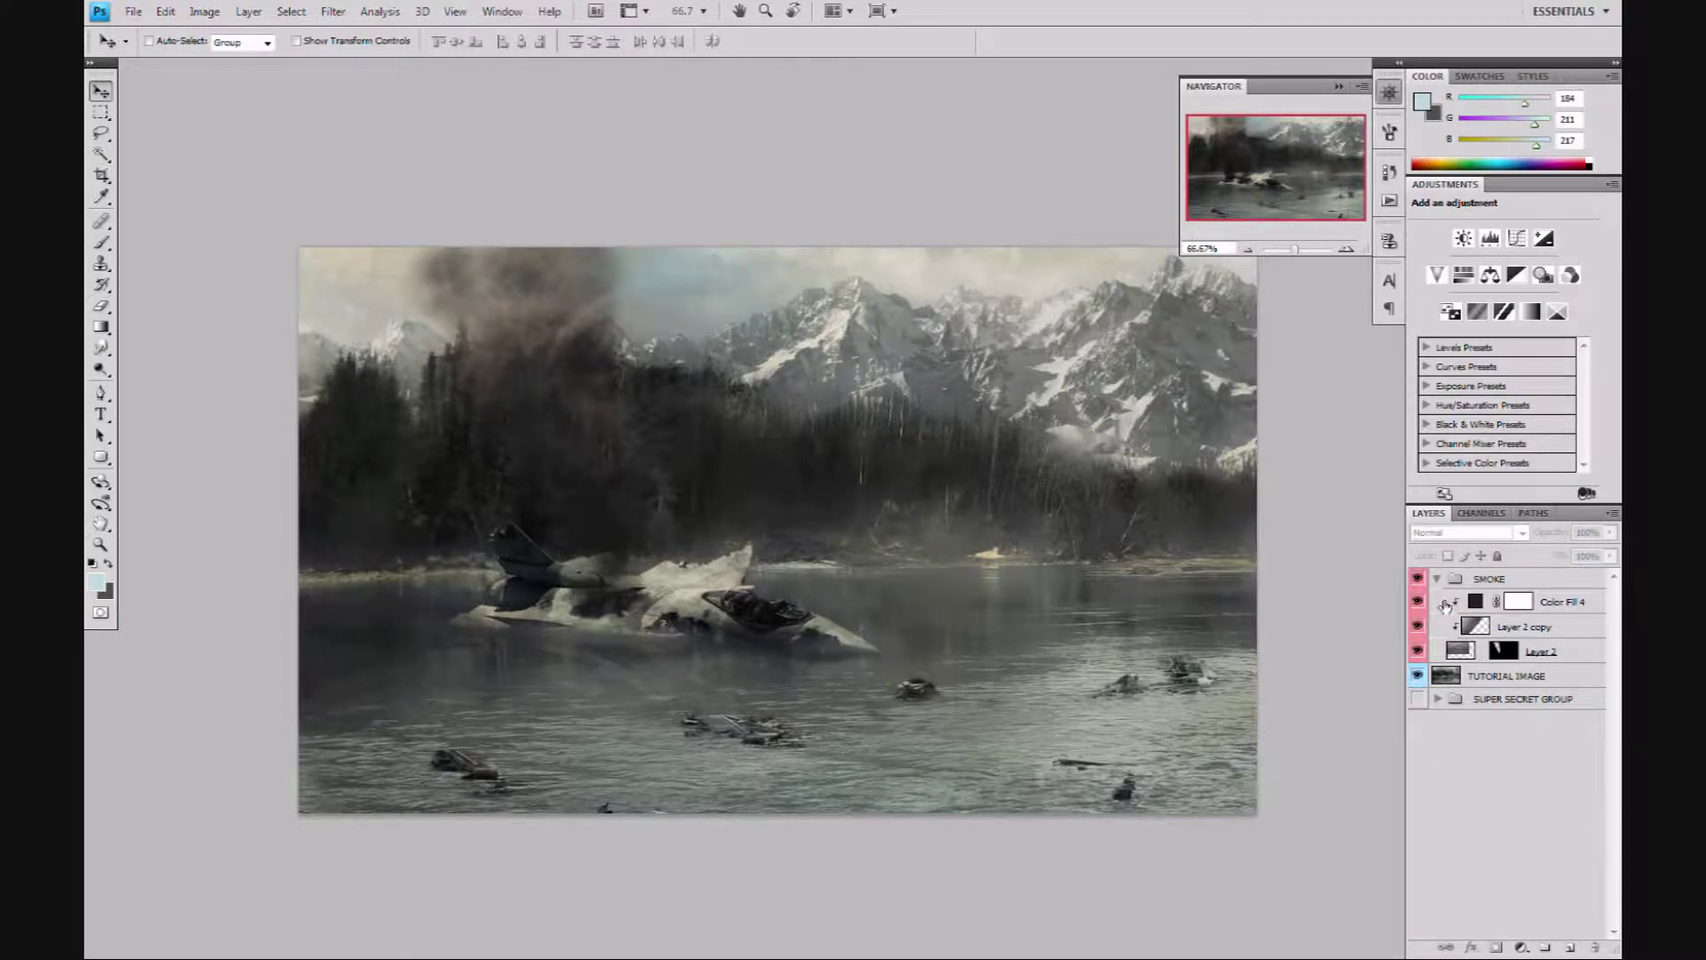
pyautogui.click(1486, 605)
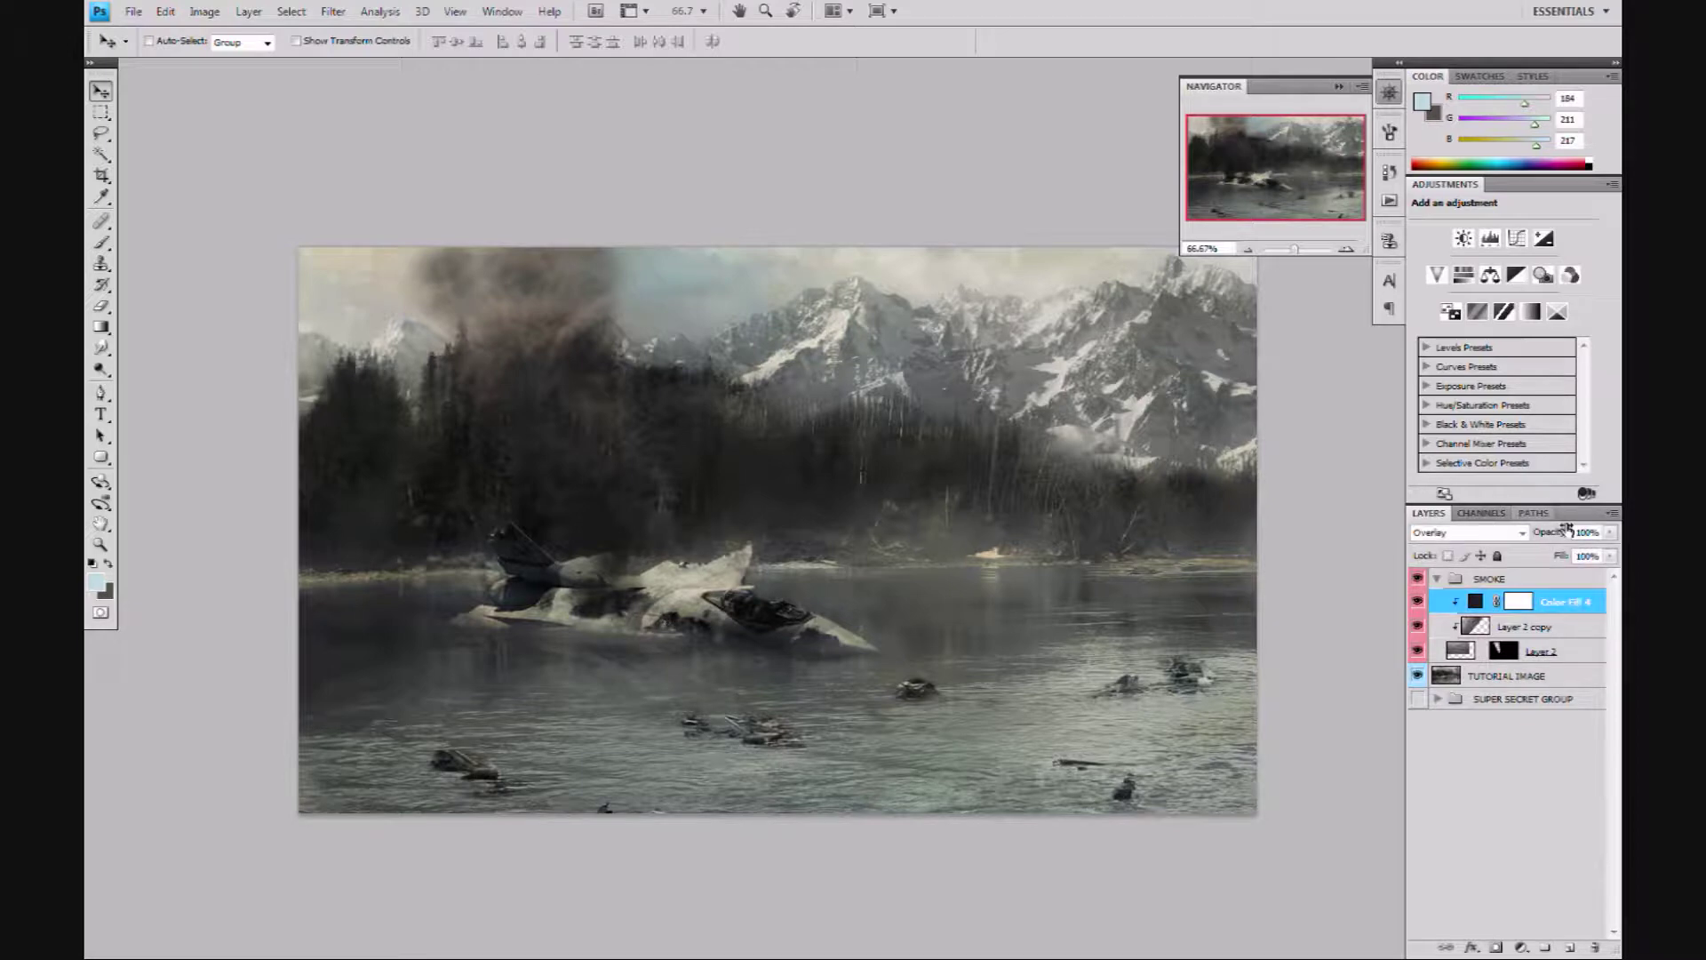
pyautogui.moveTo(1561, 535)
pyautogui.mouseDown()
pyautogui.moveTo(1545, 535)
pyautogui.moveTo(1560, 537)
pyautogui.mouseUp()
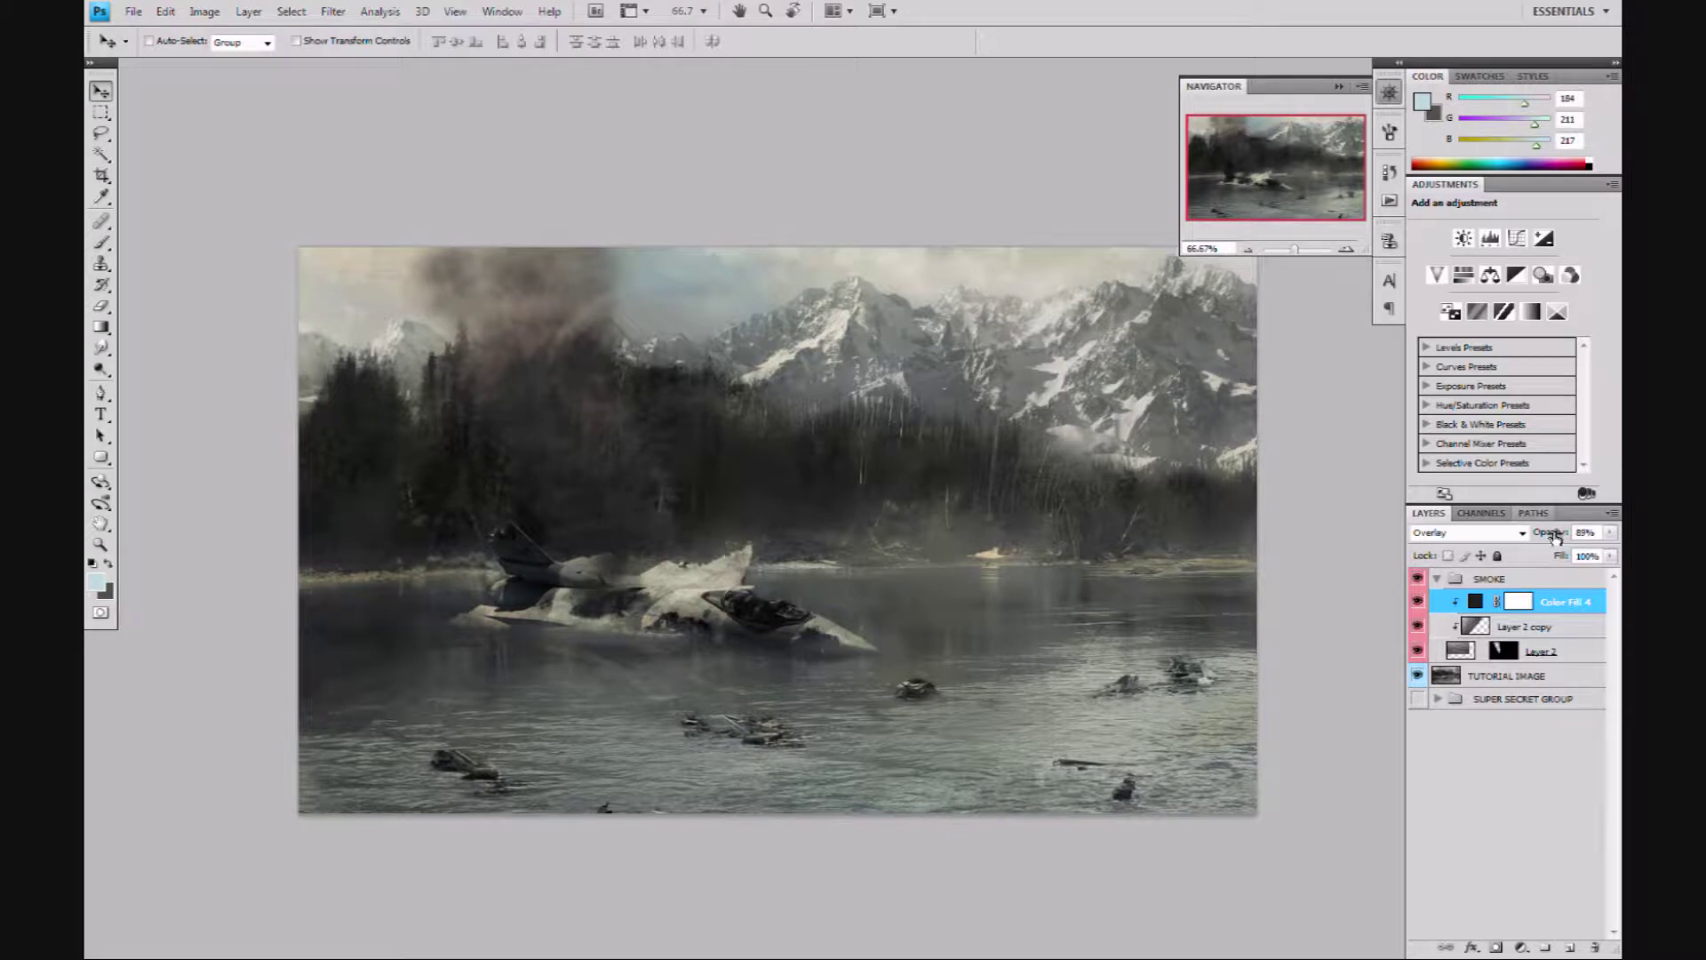
# Reposition the cloud images of the base smoke layer and its clipped copy to vary the smoke texture.
pyautogui.click(1466, 654)
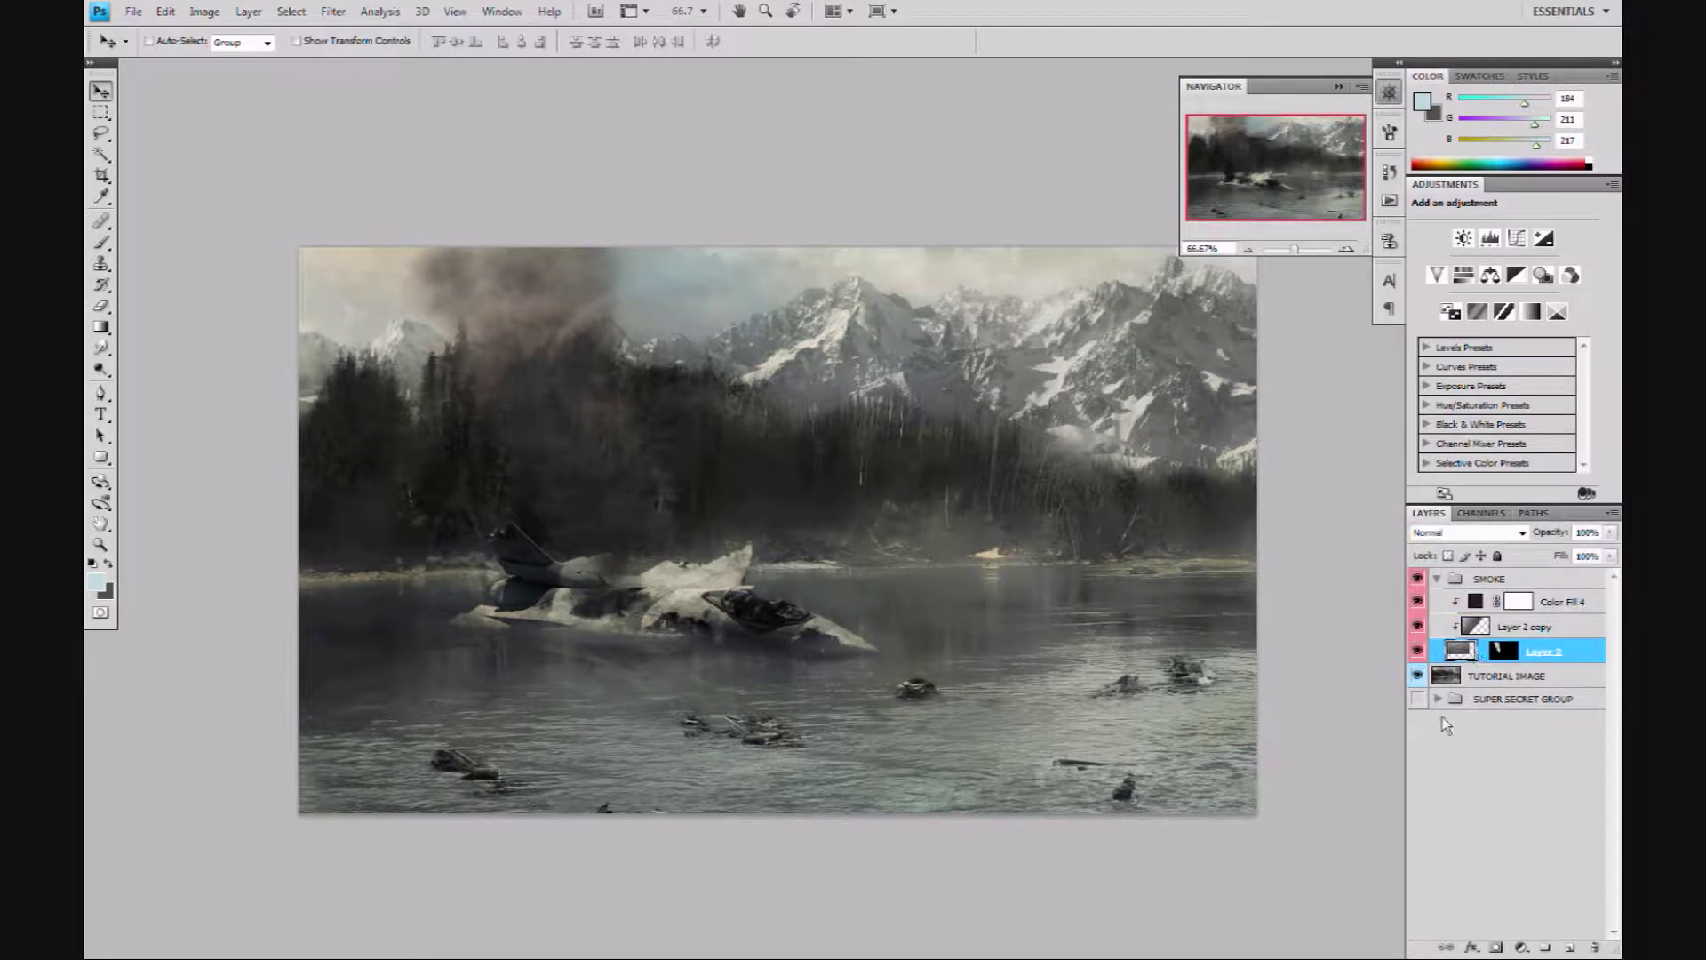
pyautogui.moveTo(838, 400); pyautogui.dragTo(797, 541)
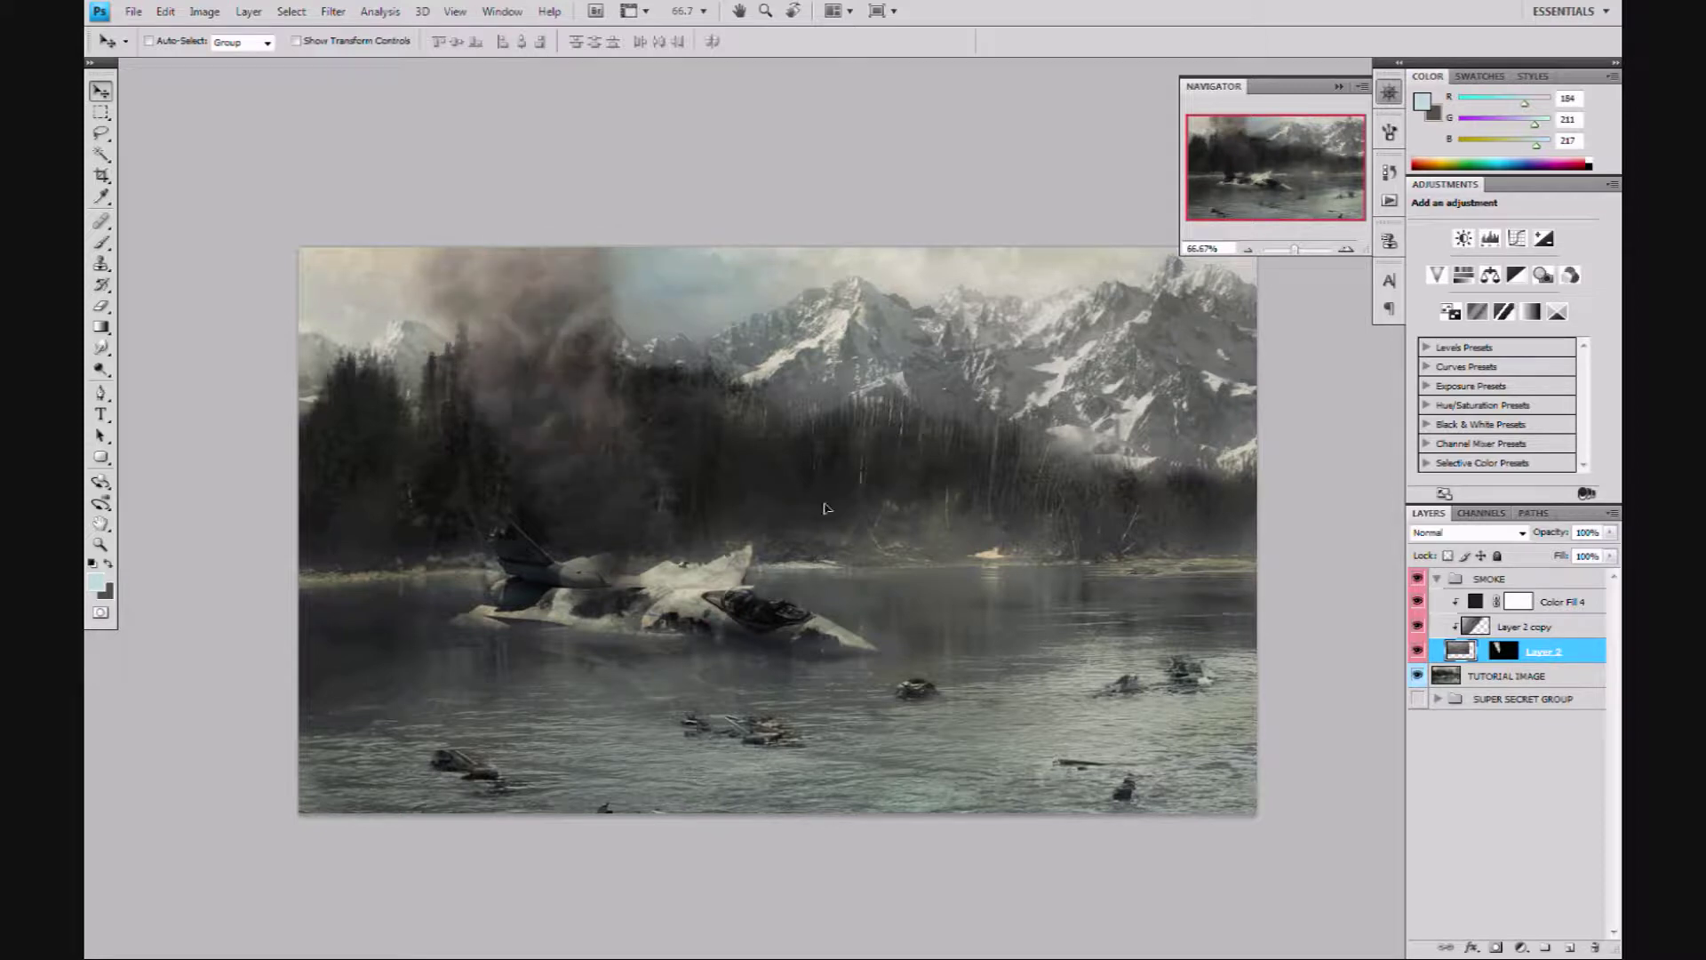
pyautogui.click(1444, 756)
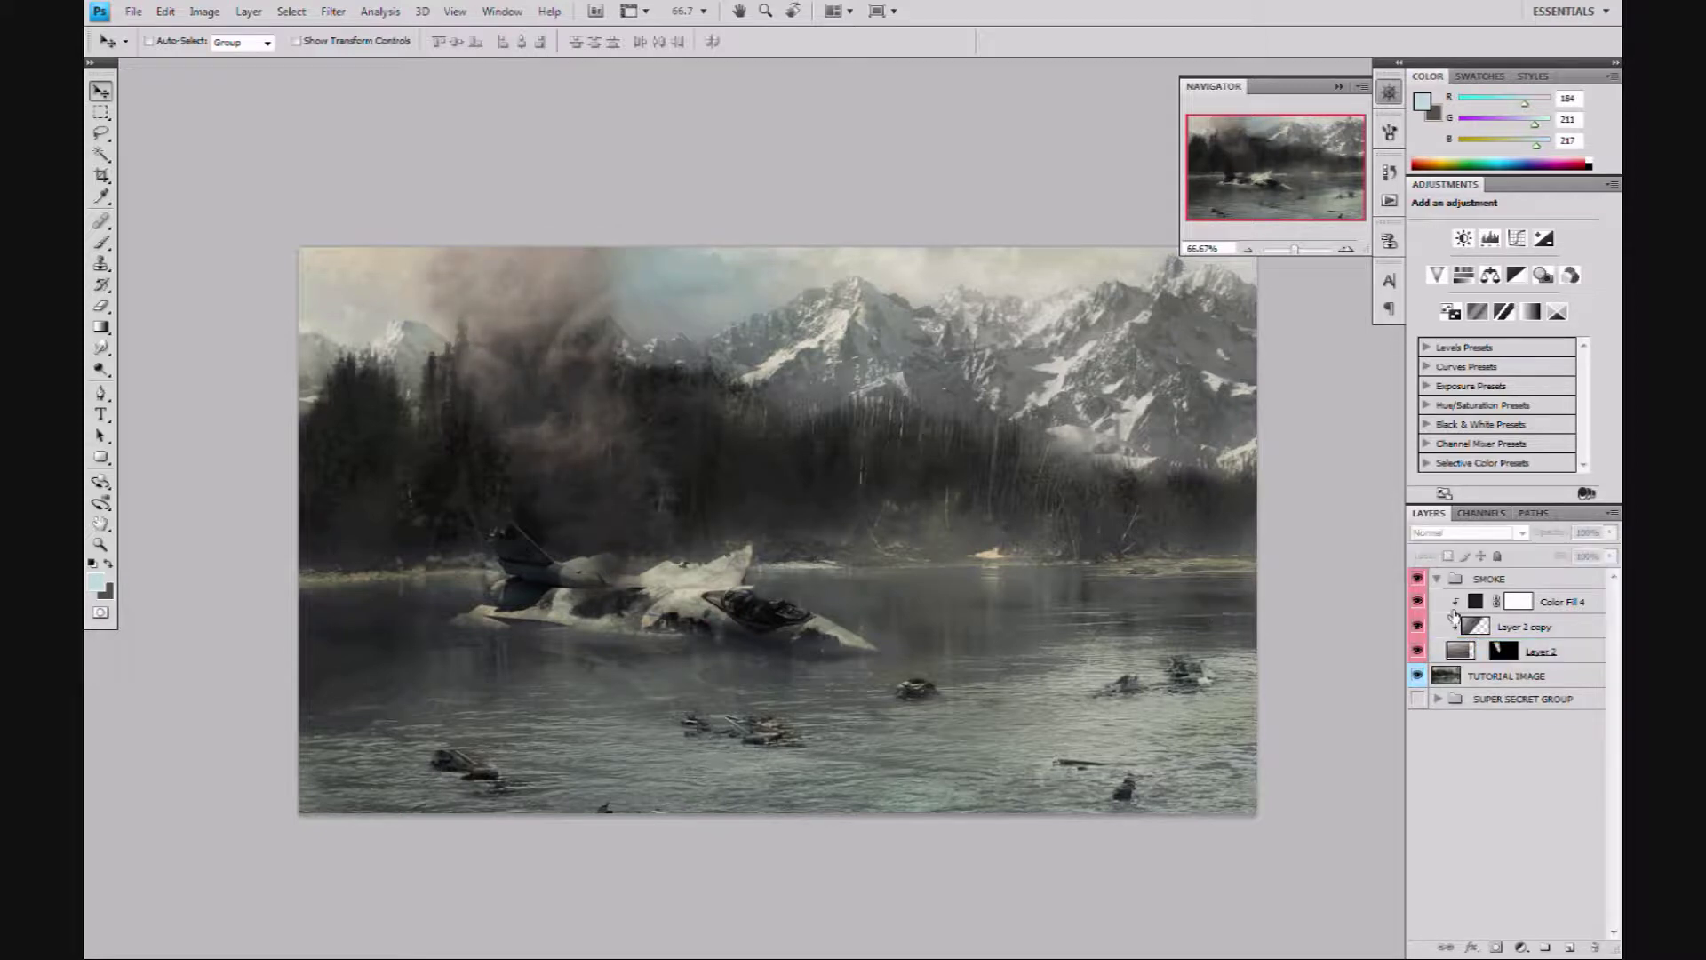
pyautogui.click(1474, 625)
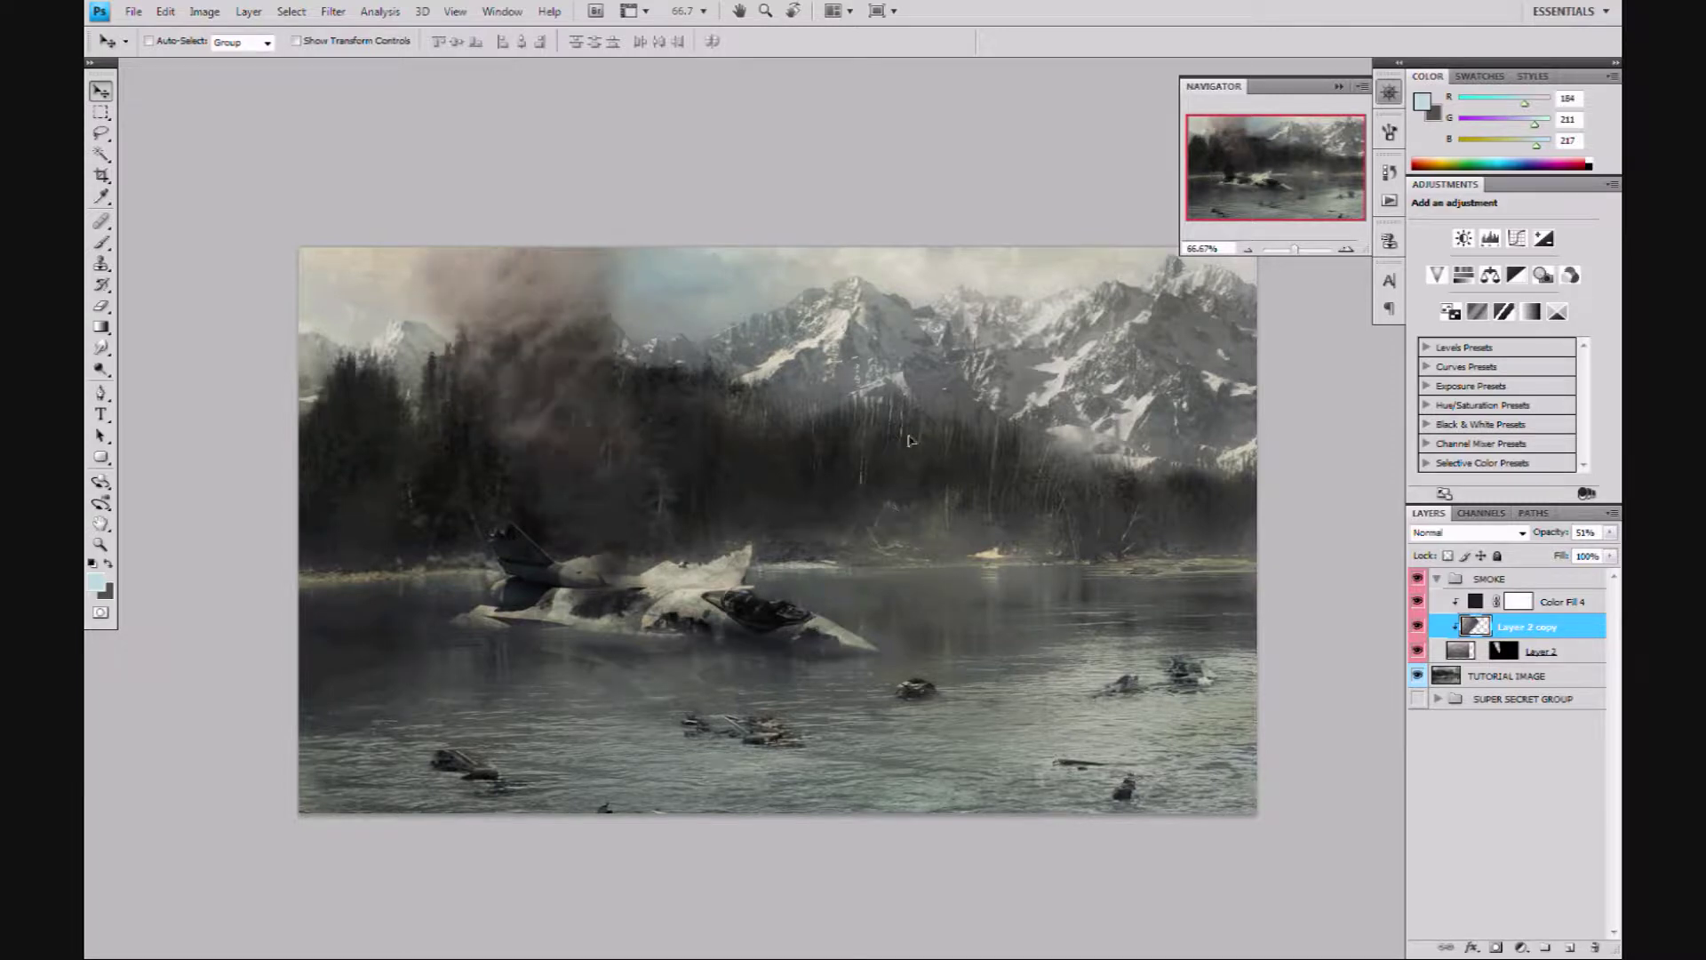
# Try lowering the base smoke layer's opacity to 83%.
pyautogui.click(1461, 651)
pyautogui.moveTo(1549, 533); pyautogui.dragTo(1551, 536)
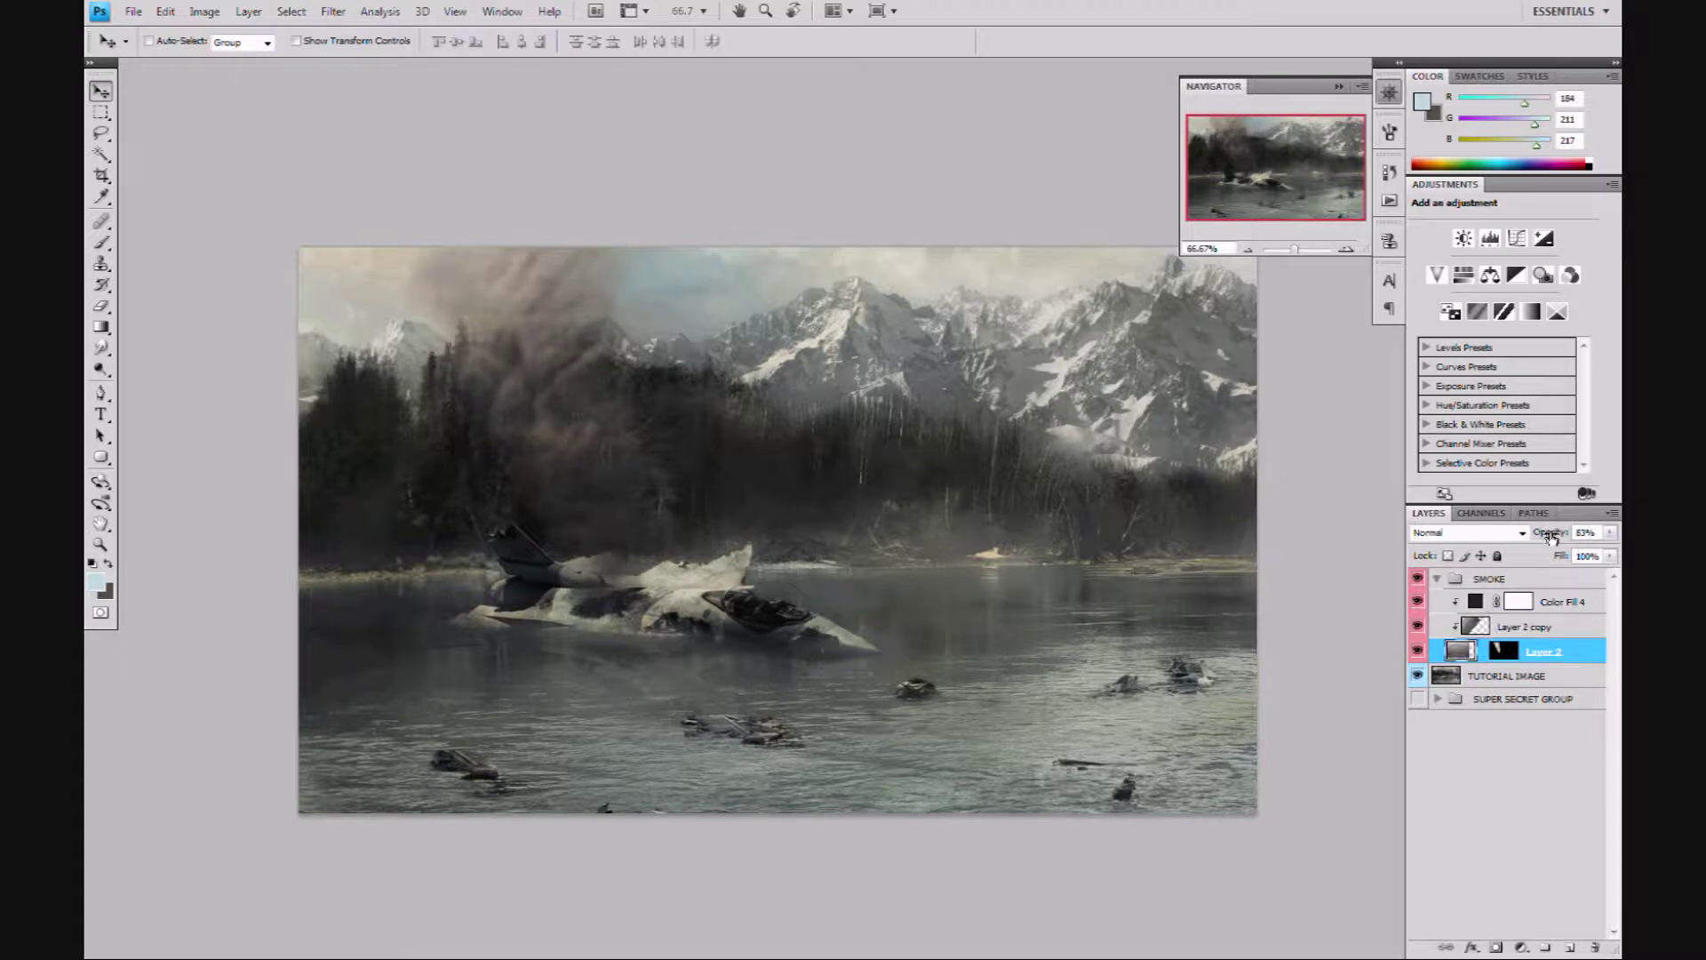
pyautogui.click(1493, 817)
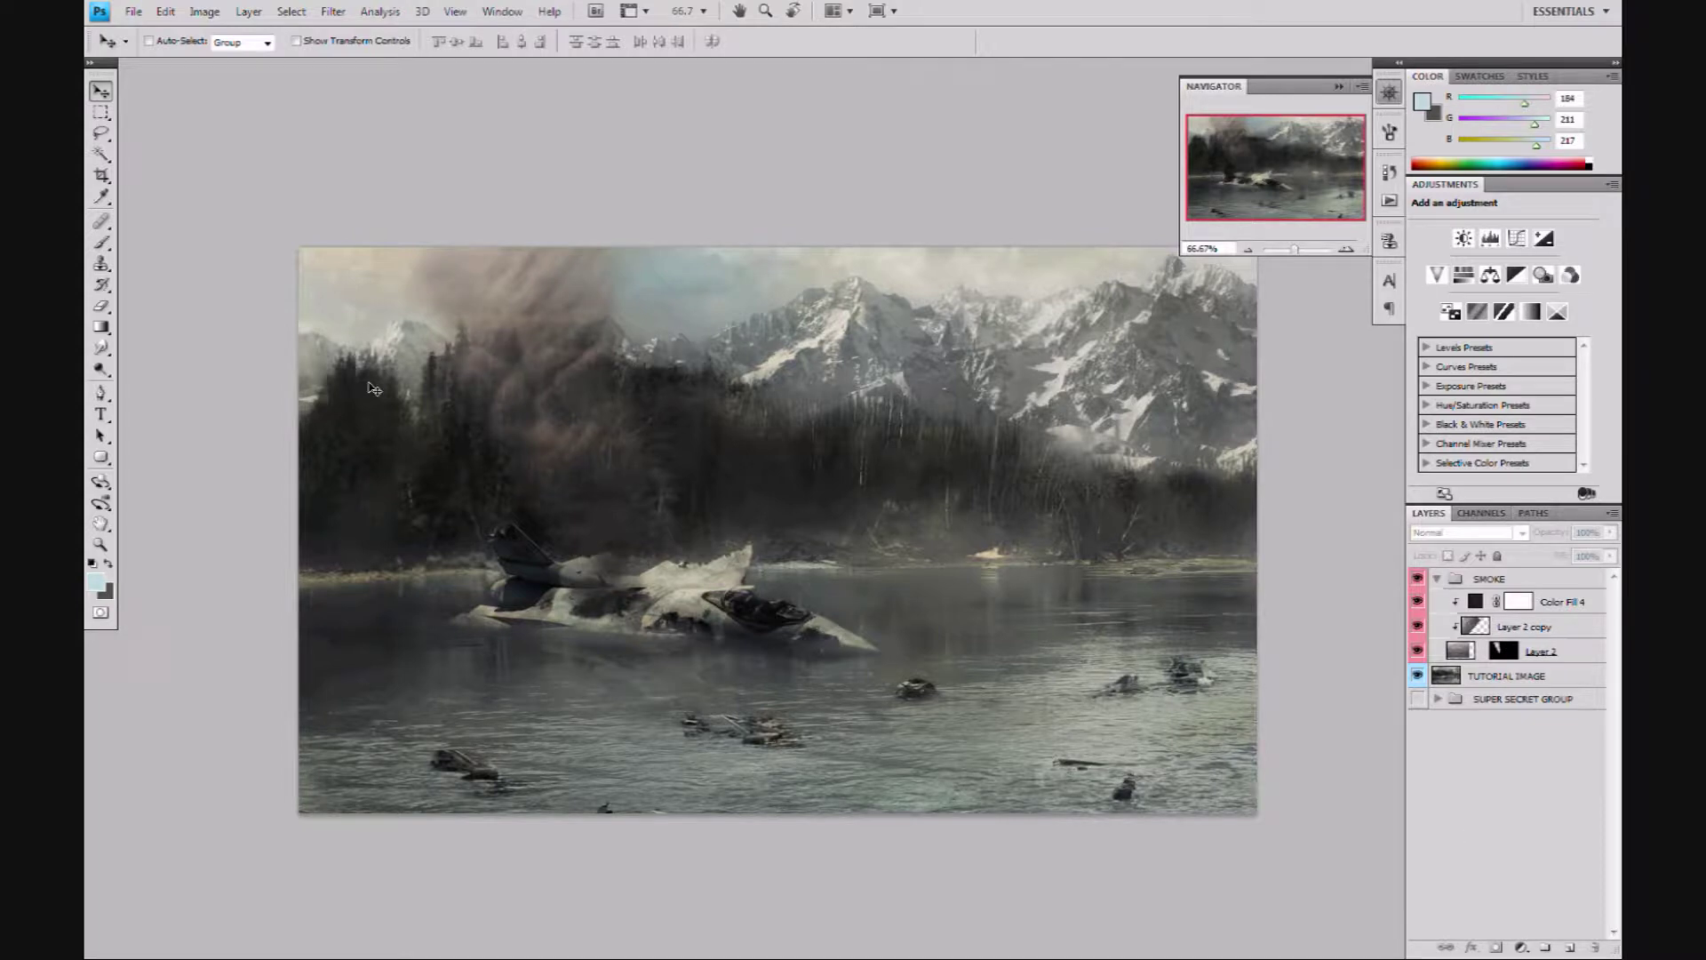
# Paint black with a small brush on the base smoke layer's mask to trim the smoke's lower right edge above the plane.
pyautogui.moveTo(720, 436); pyautogui.dragTo(816, 525)
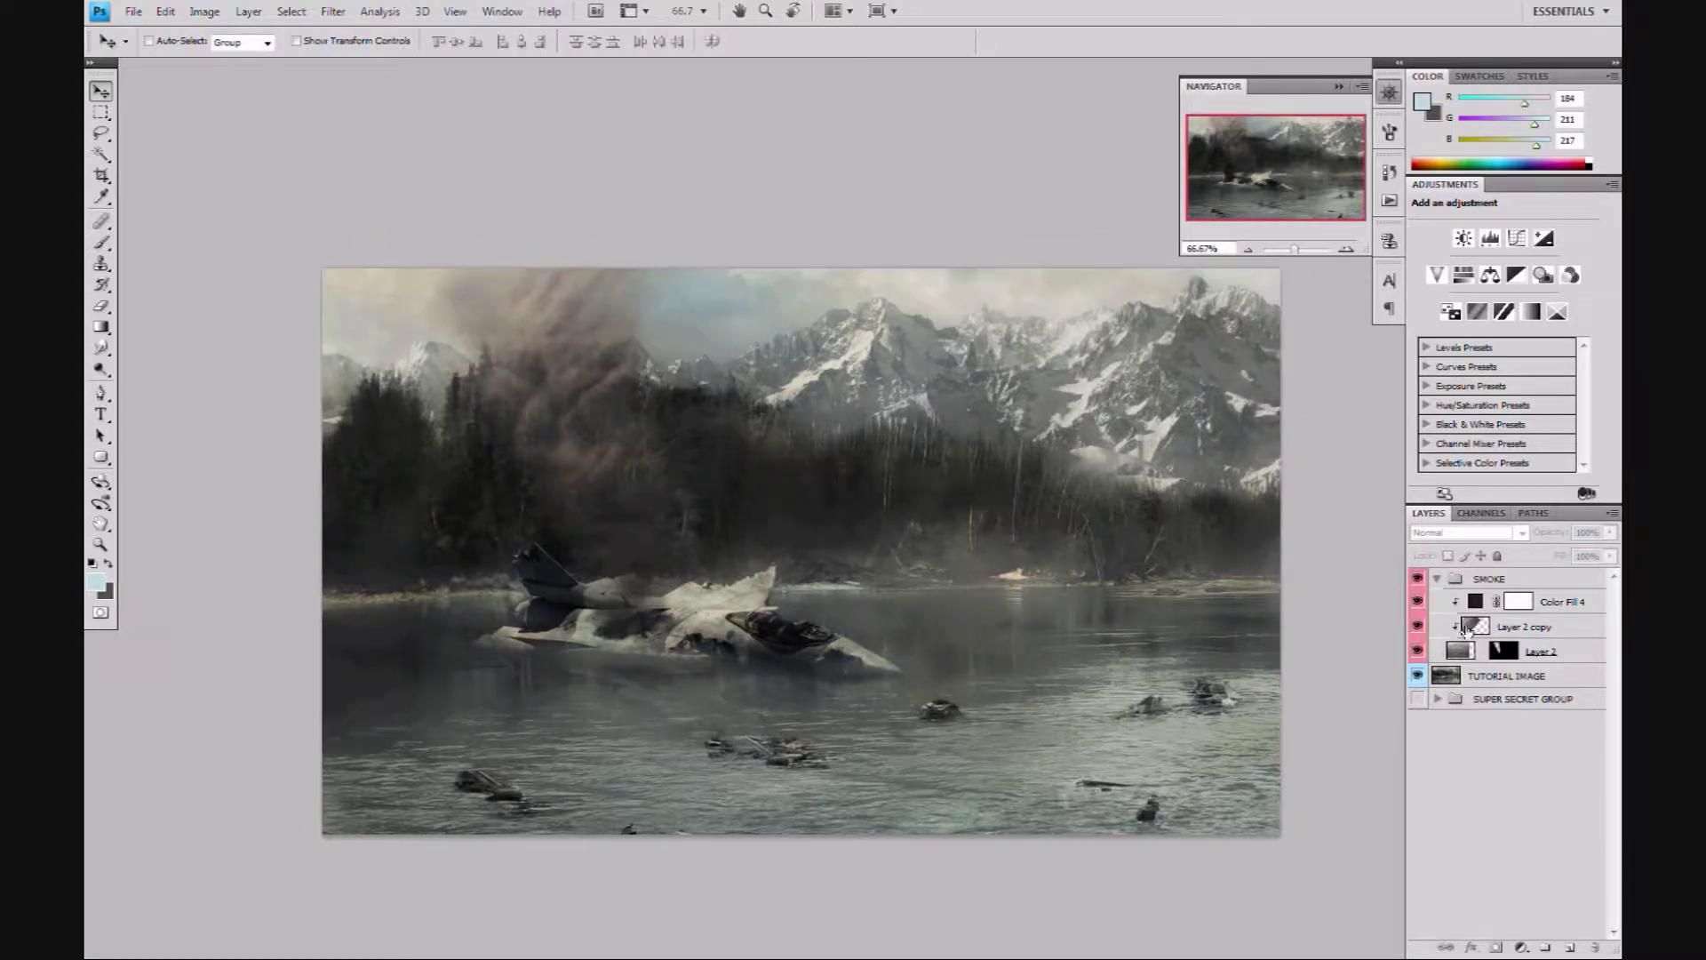
pyautogui.click(1504, 652)
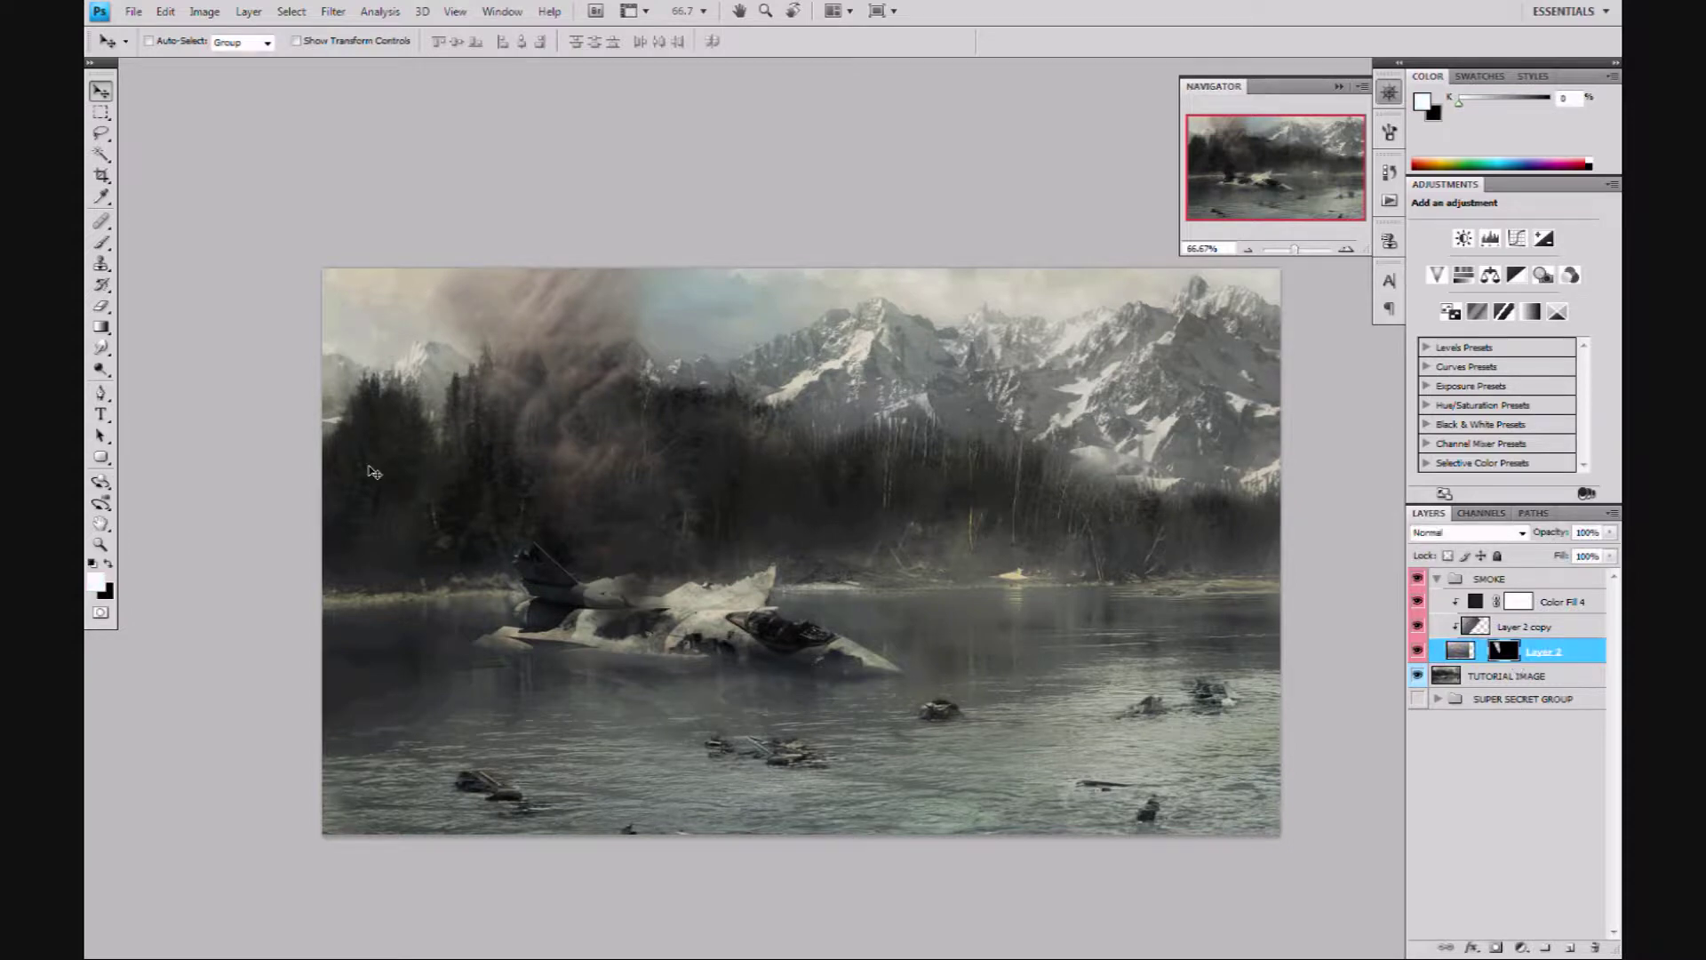
pyautogui.press('b')
pyautogui.press('x')
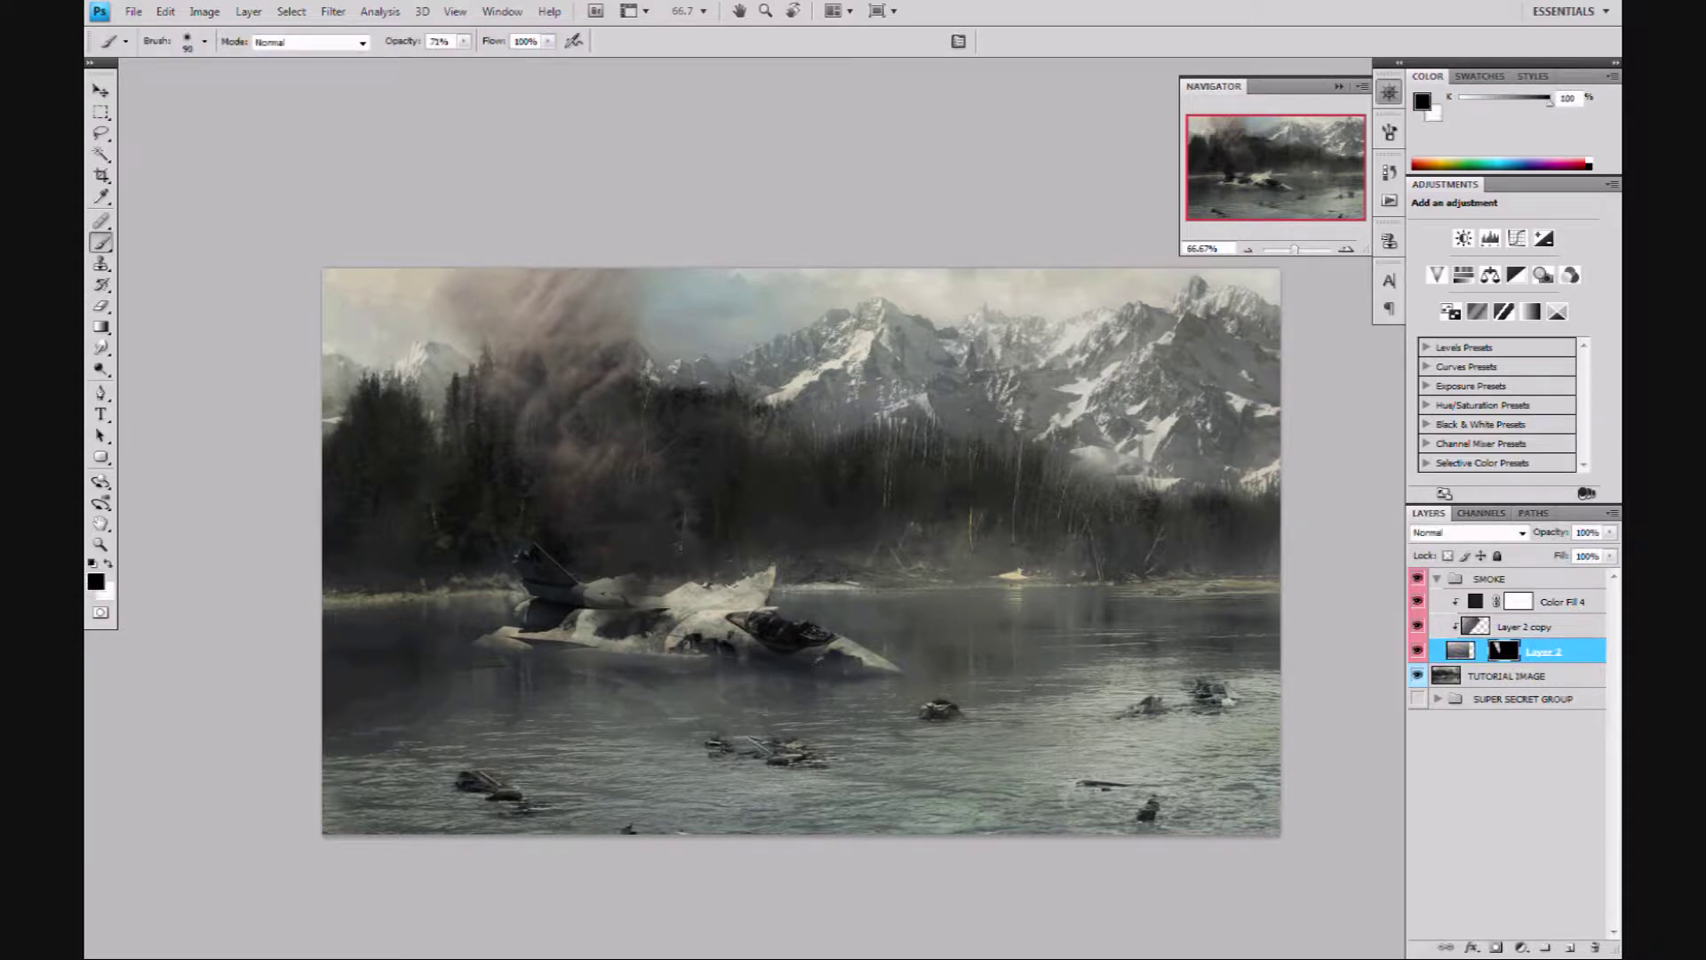
pyautogui.rightClick(603, 559)
pyautogui.press('Escape')
pyautogui.press('[')
pyautogui.press('[')
pyautogui.press('[')
pyautogui.press('x')
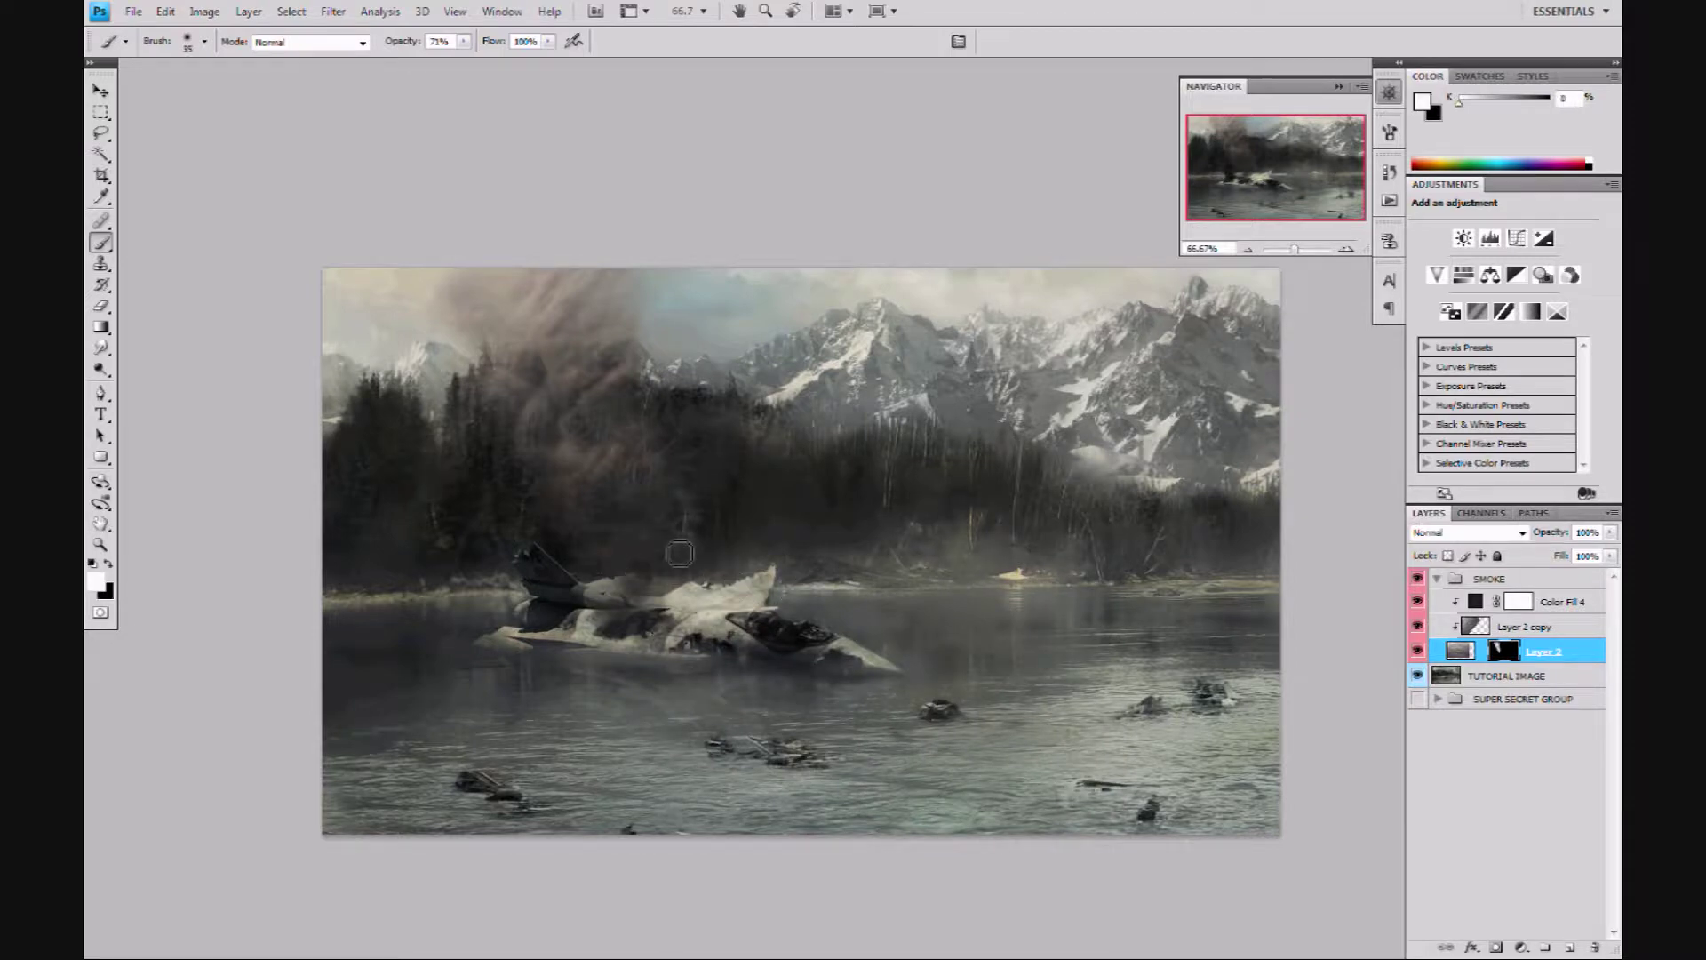
pyautogui.press('x')
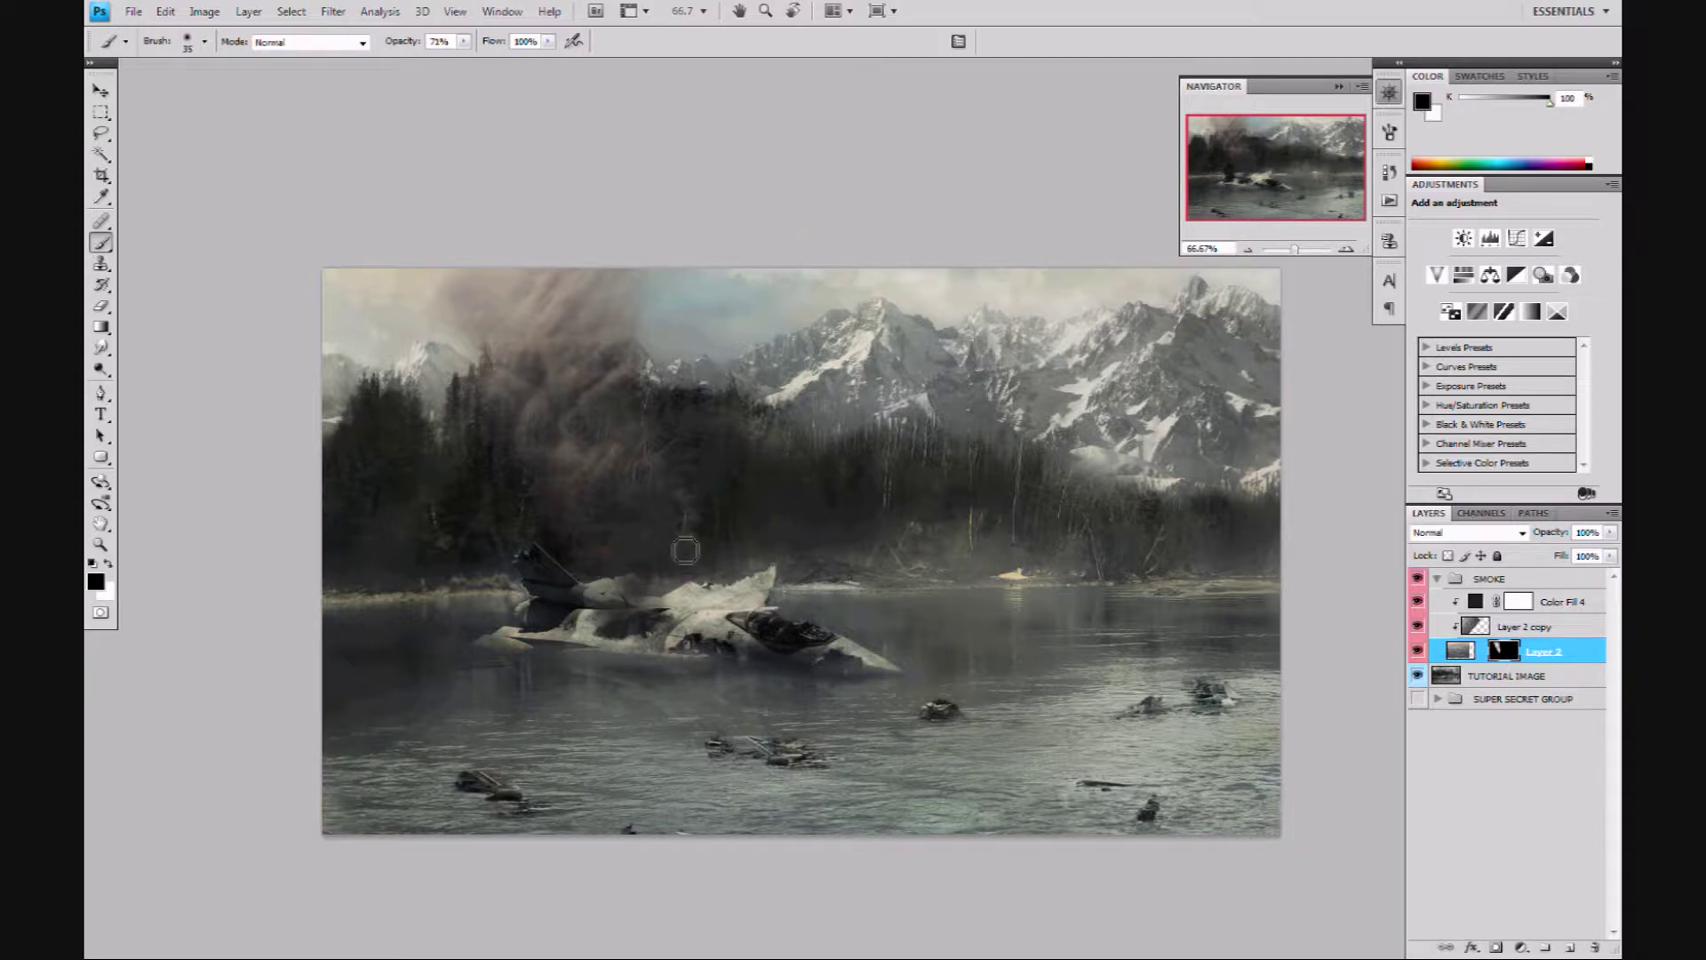
pyautogui.moveTo(678, 491); pyautogui.dragTo(760, 493)
pyautogui.moveTo(682, 523)
pyautogui.mouseDown()
pyautogui.moveTo(680, 494)
pyautogui.moveTo(648, 472)
pyautogui.mouseUp()
# Paint white on the smoke mask to add smoke at the top of the column and over the plane's fuselage.
pyautogui.press('x')
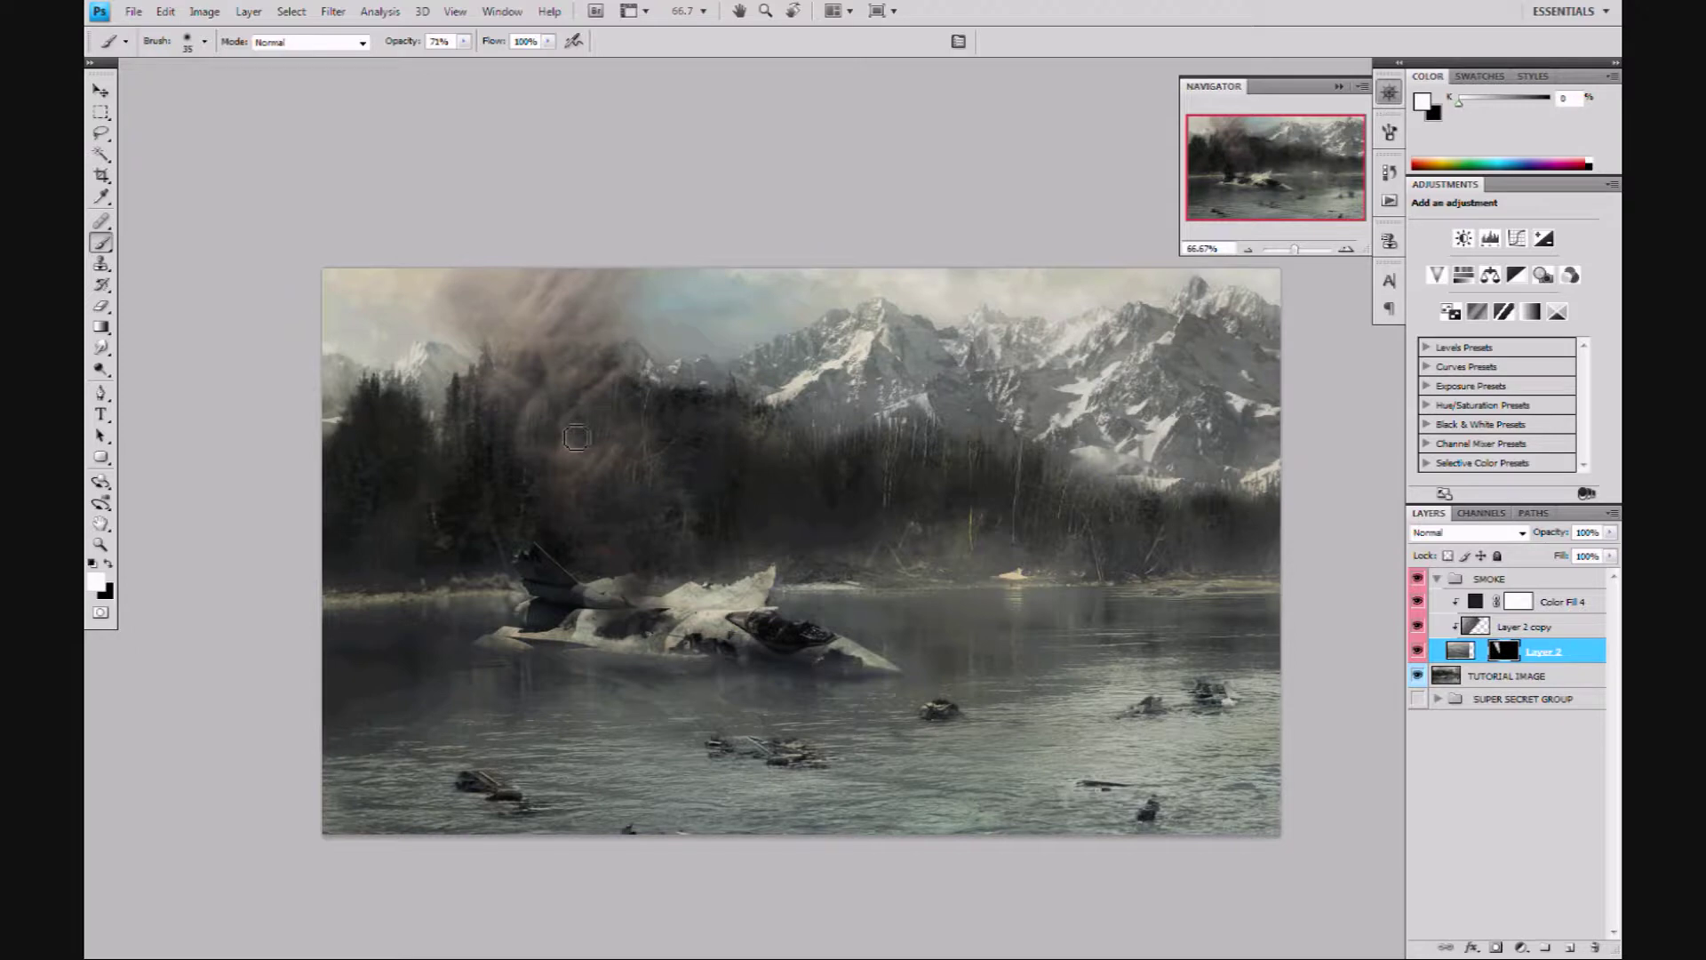
pyautogui.moveTo(477, 303); pyautogui.dragTo(542, 281)
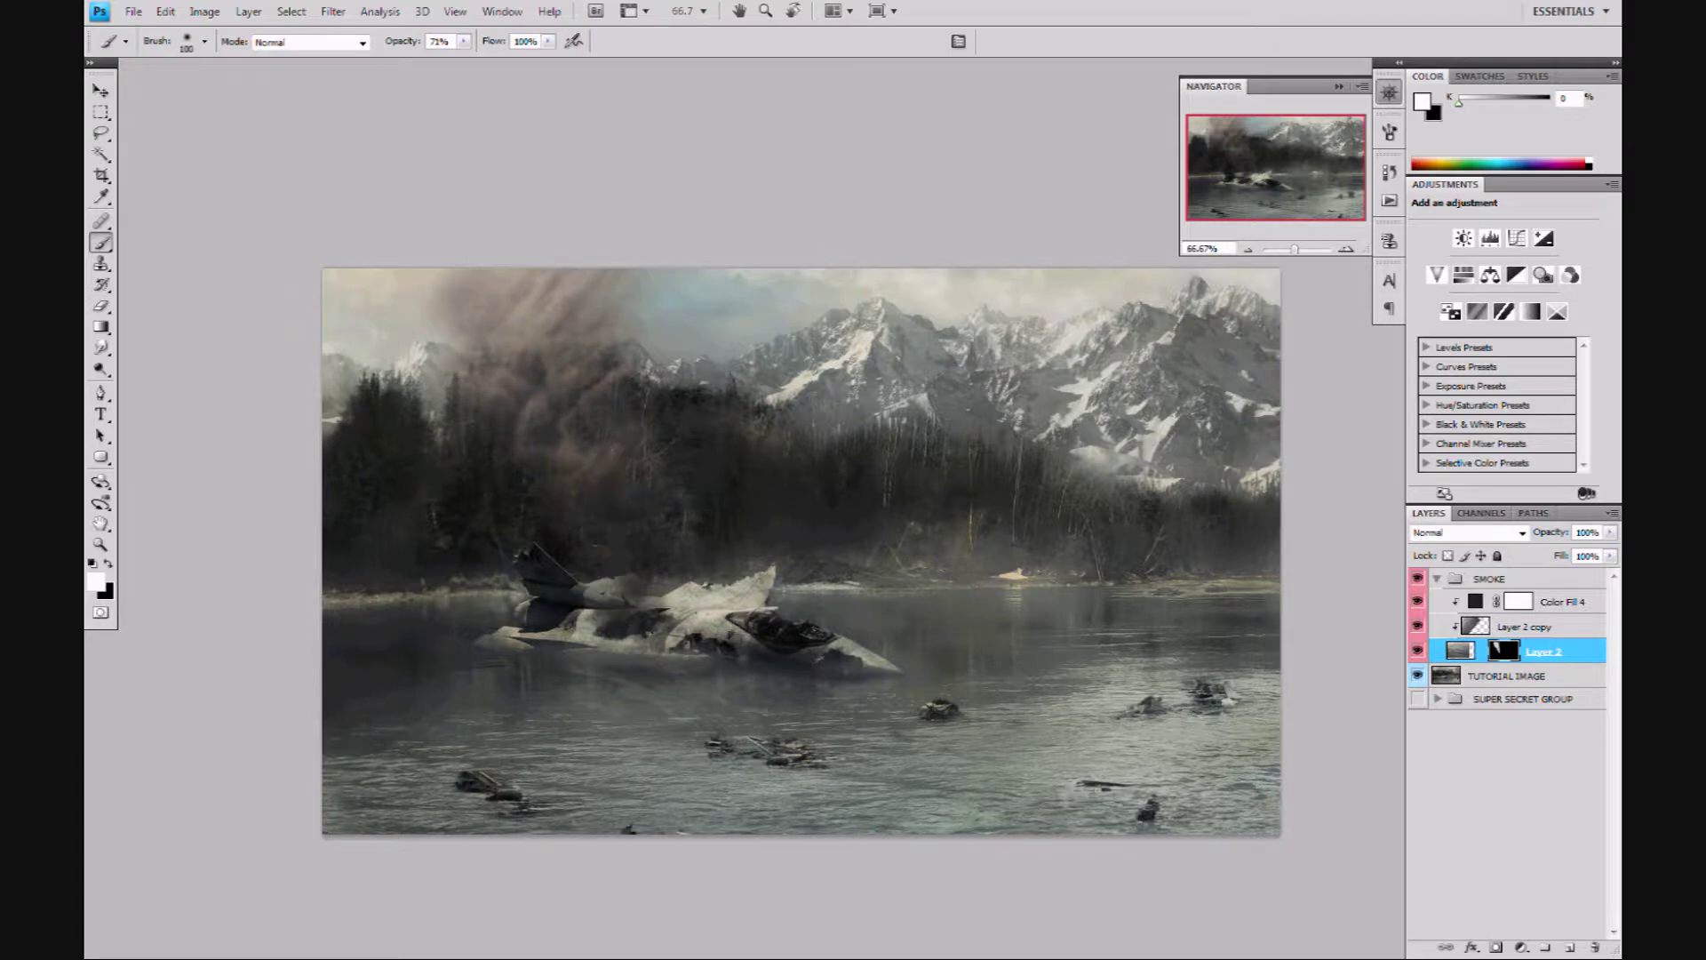
pyautogui.moveTo(594, 590); pyautogui.dragTo(662, 597)
# Paint black on the smoke mask with a smaller brush to break up the column's right and left edges, and hide the smoke to compare.
pyautogui.press('x')
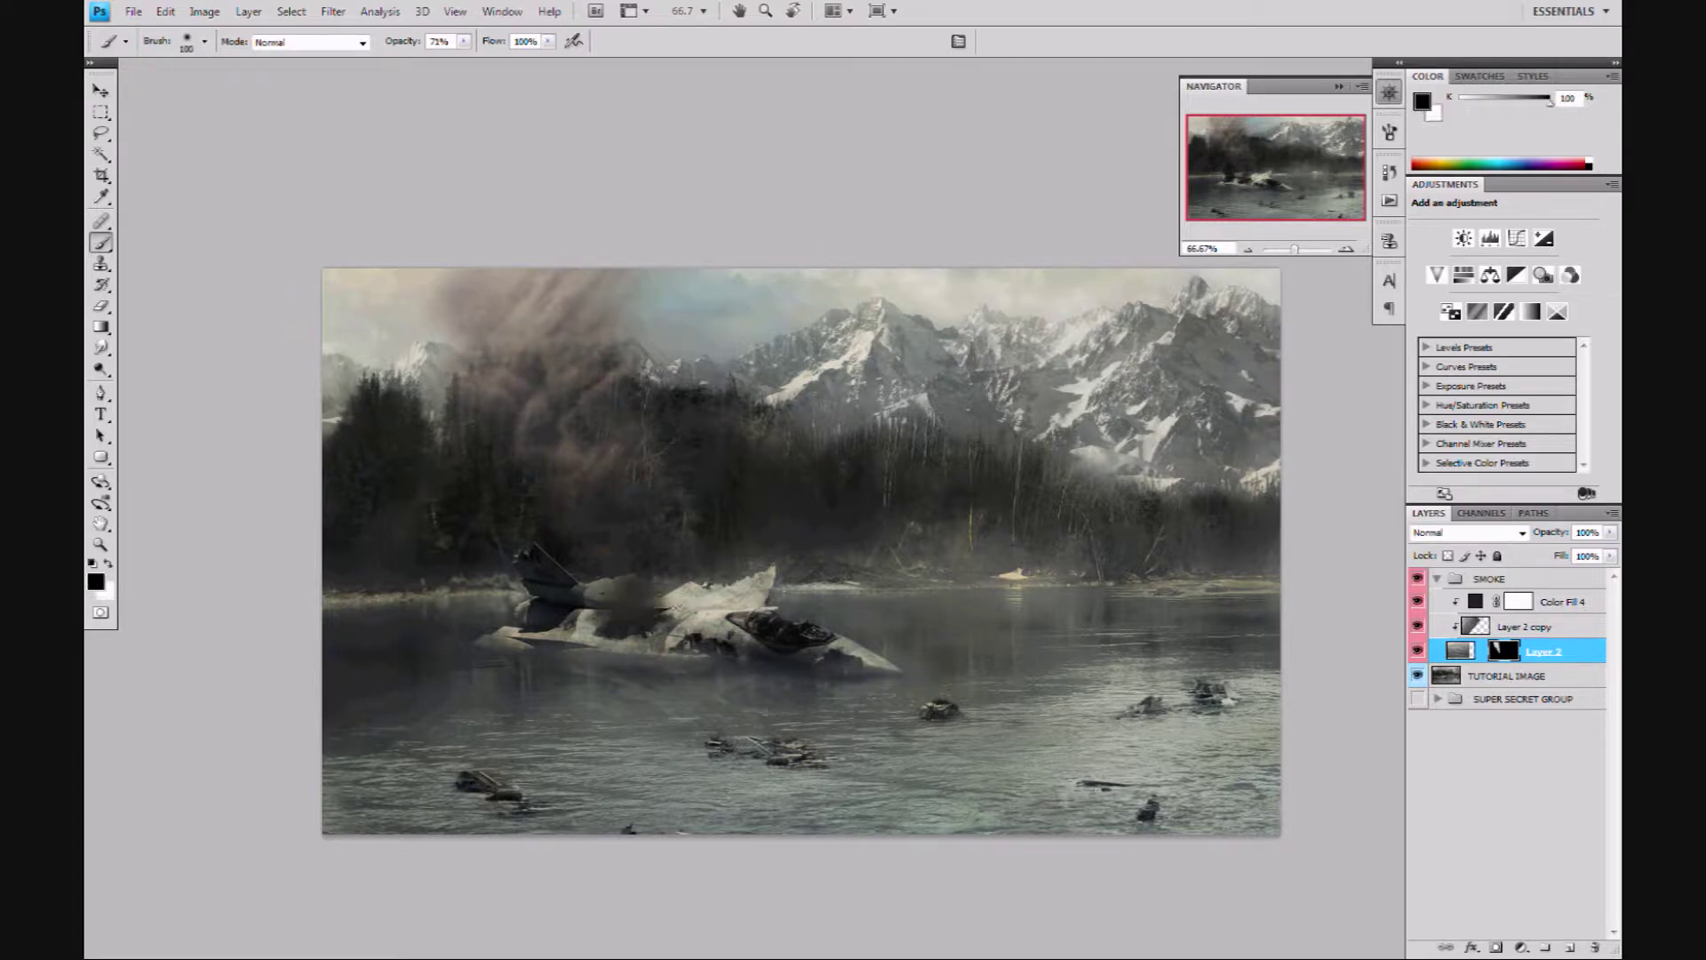
pyautogui.press('[')
pyautogui.press('[')
pyautogui.press('[')
pyautogui.press('[')
pyautogui.press('[')
pyautogui.press('[')
pyautogui.press('[')
pyautogui.press('[')
pyautogui.press('[')
pyautogui.press(']')
pyautogui.press(']')
pyautogui.moveTo(566, 307); pyautogui.dragTo(601, 323)
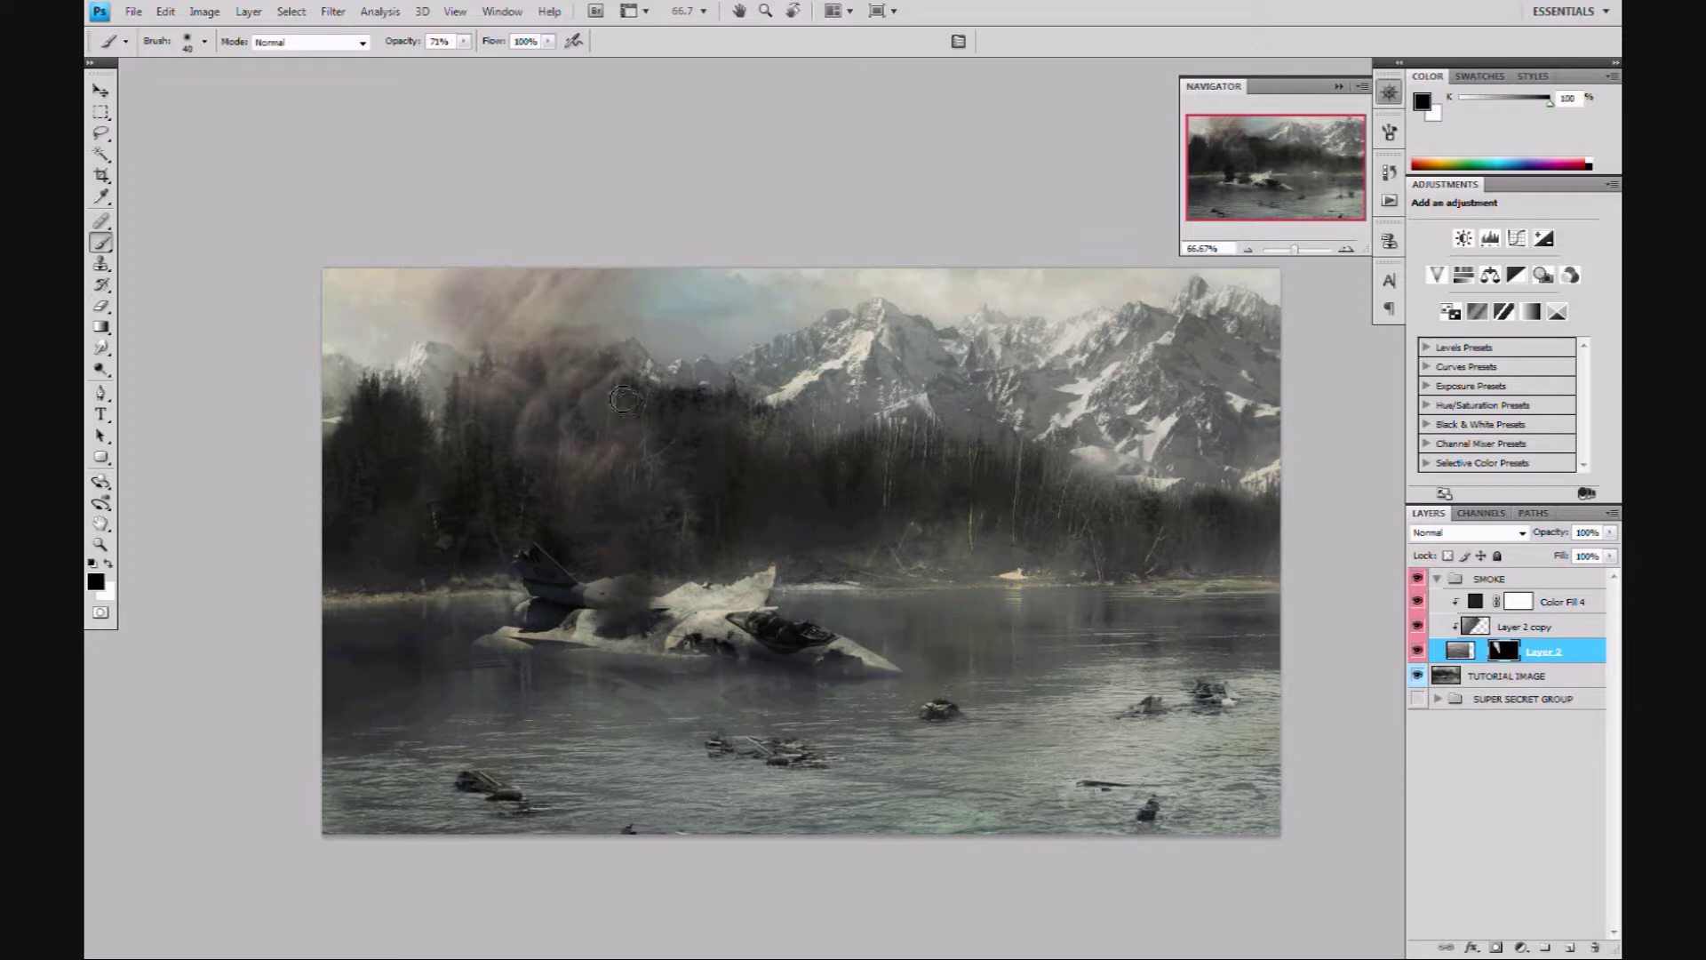
pyautogui.moveTo(626, 354); pyautogui.dragTo(613, 332)
pyautogui.moveTo(463, 425)
pyautogui.mouseDown()
pyautogui.moveTo(515, 408)
pyautogui.moveTo(518, 387)
pyautogui.mouseUp()
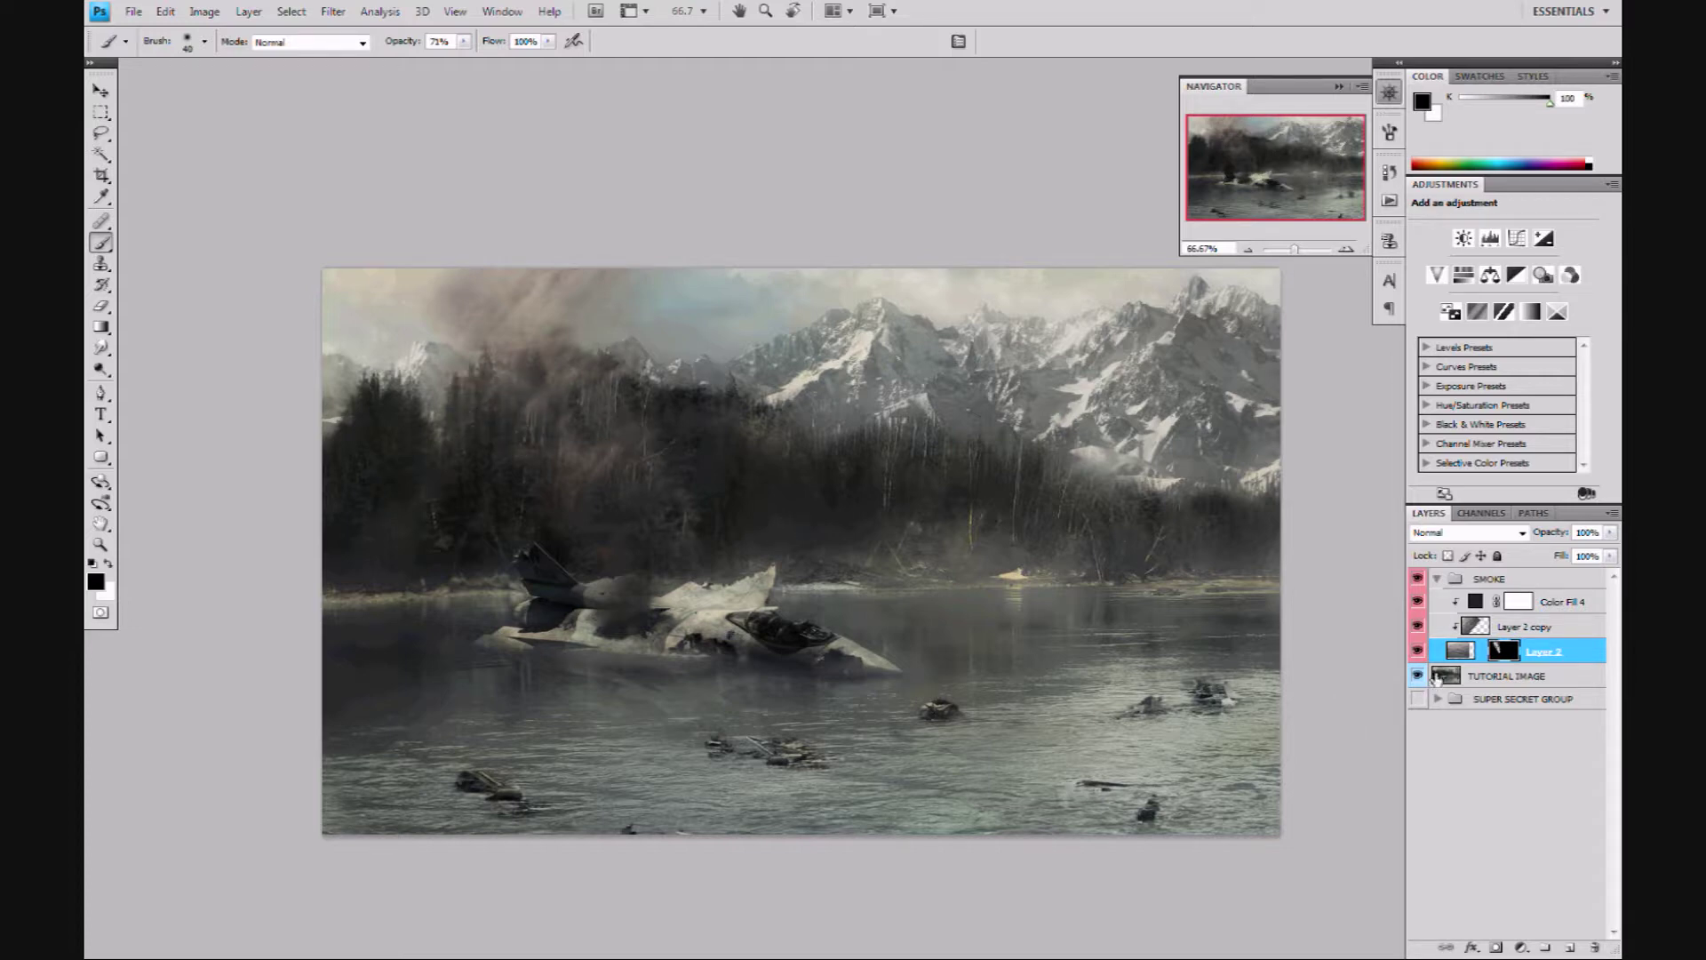
pyautogui.click(1418, 651)
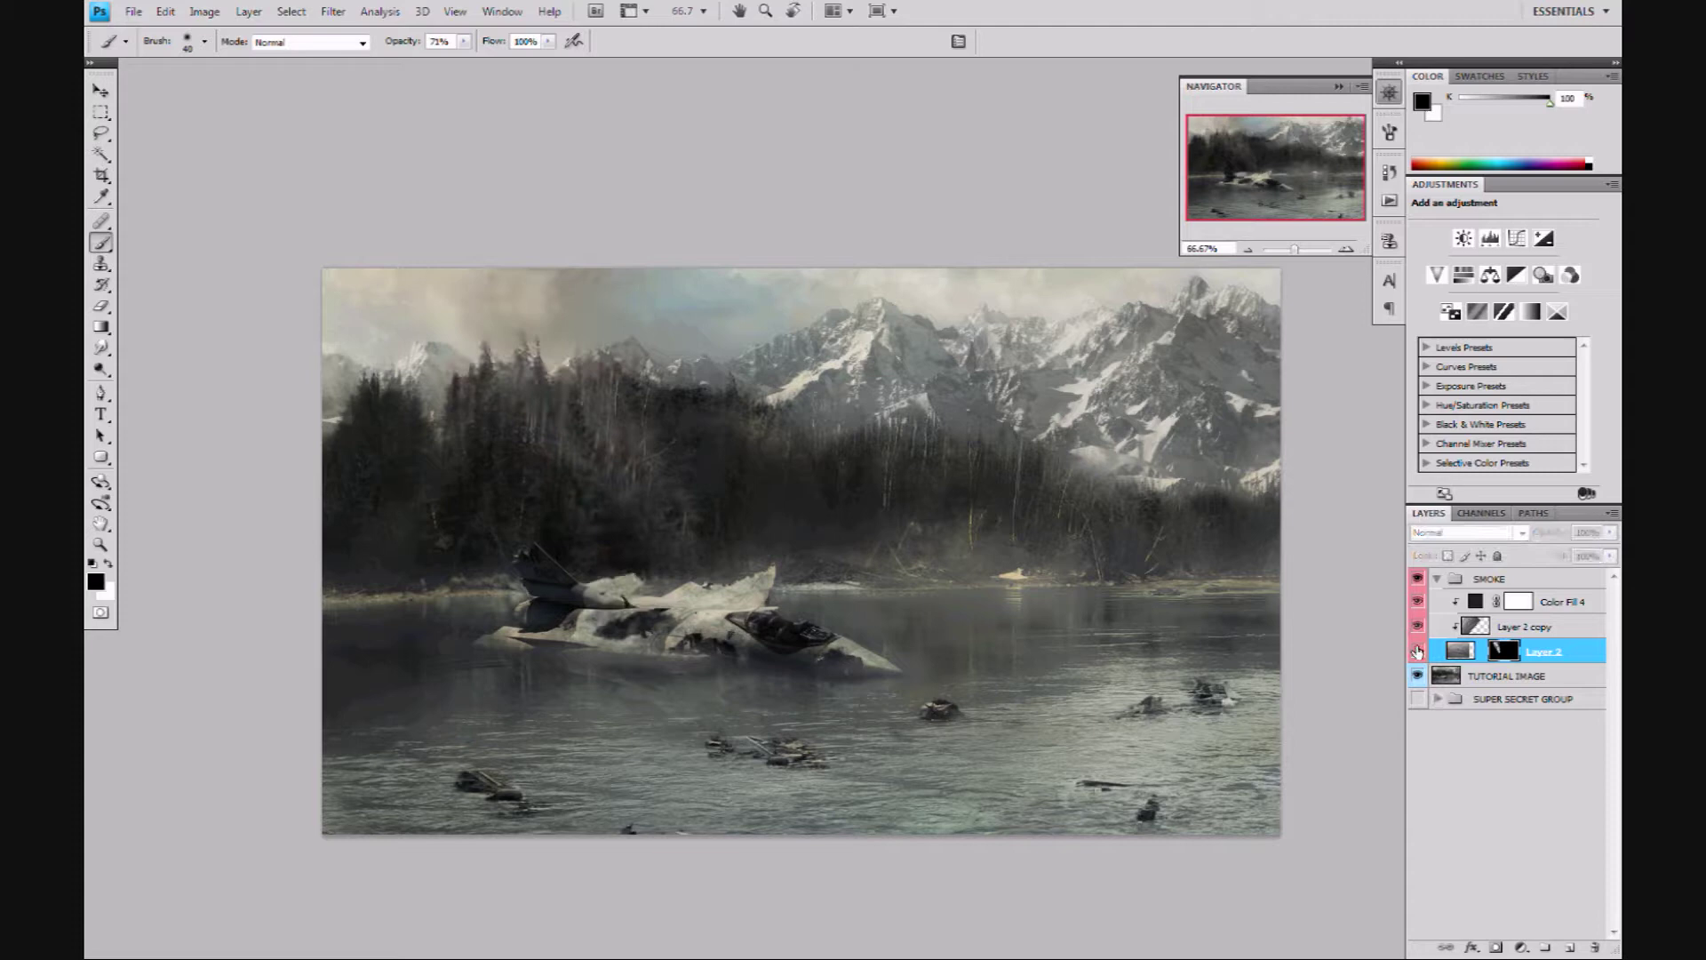
# Show the base smoke layer again, duplicate Layer 2 copy, and clip the duplicate to the smoke below it.
pyautogui.click(1418, 651)
pyautogui.click(1471, 630)
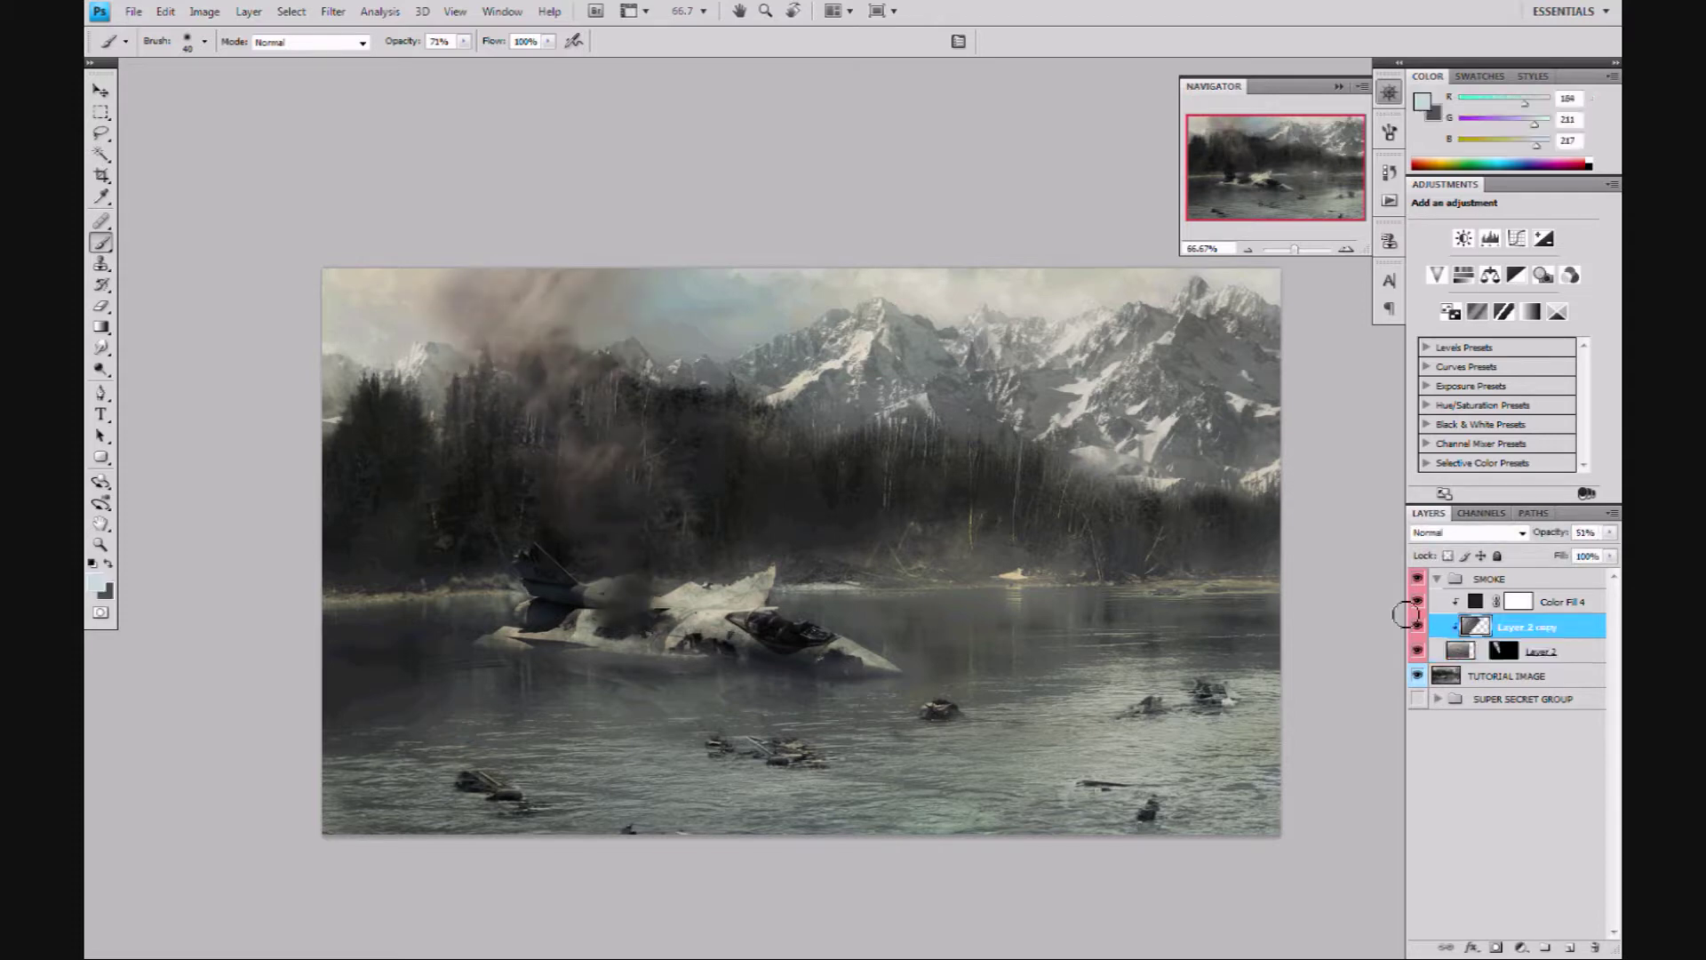
pyautogui.hotkey('ctrl', 'j')
pyautogui.keyDown('alt'); pyautogui.click(1567, 639); pyautogui.keyUp('alt')
# Rotate the duplicated smoke texture to about -33.7° and move it right to about X 550 px, Y 386 px over the smoke column.
pyautogui.hotkey('ctrl', 't')
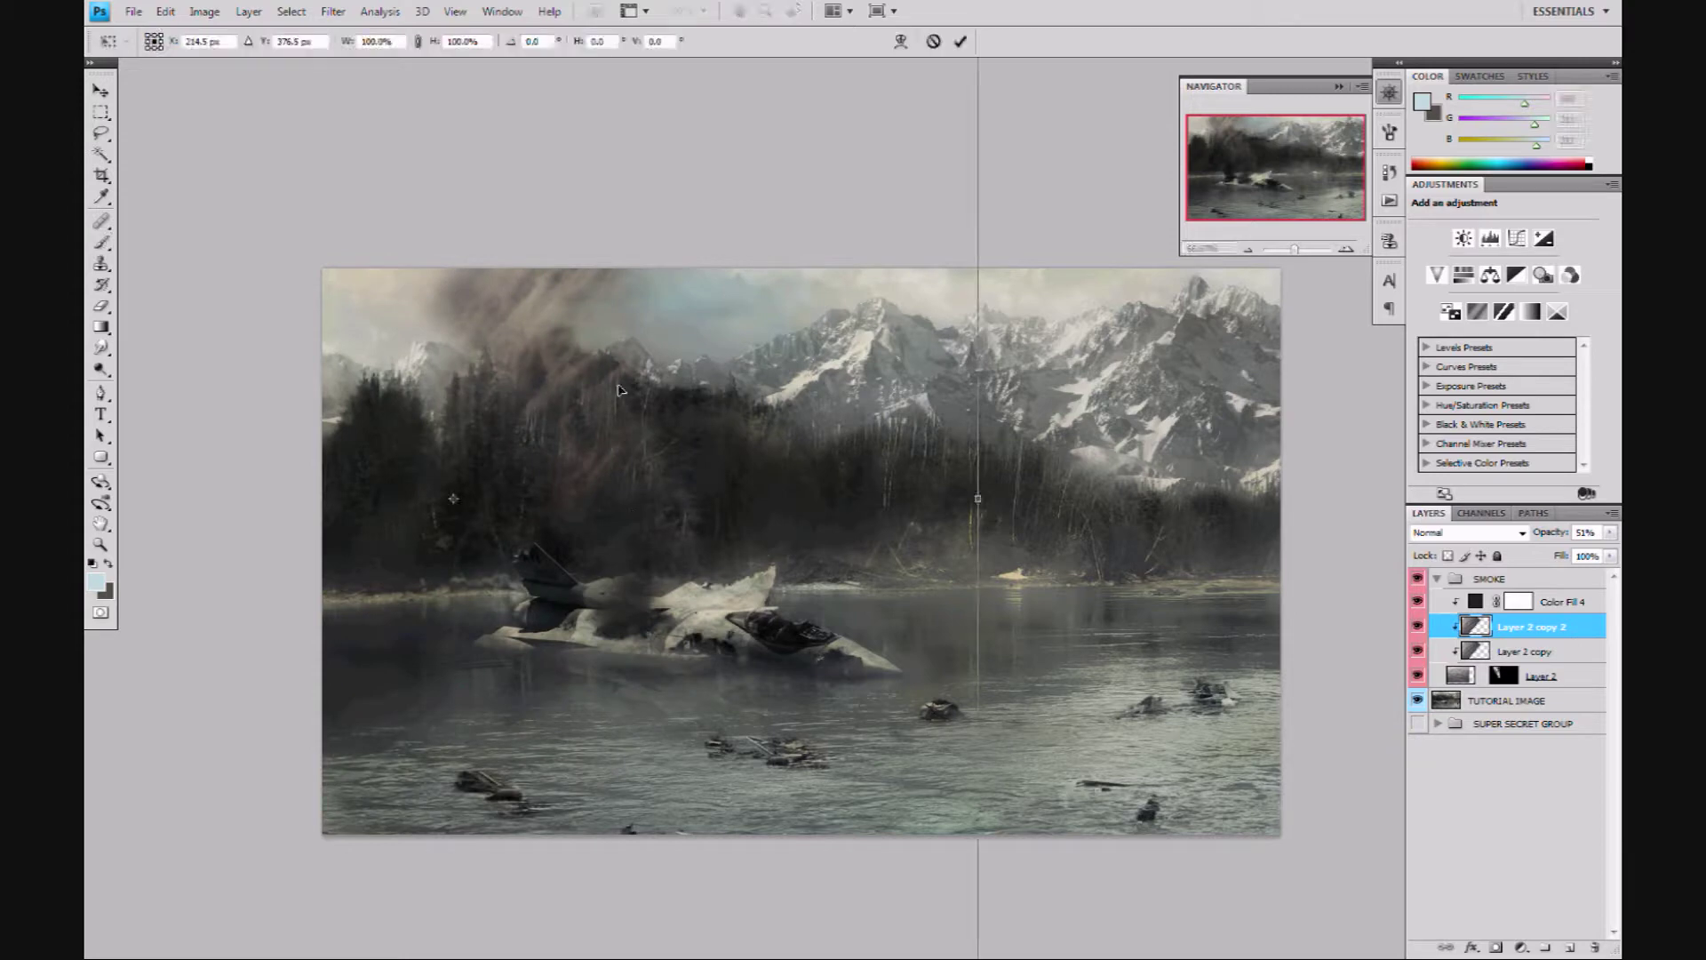
pyautogui.click(1250, 251)
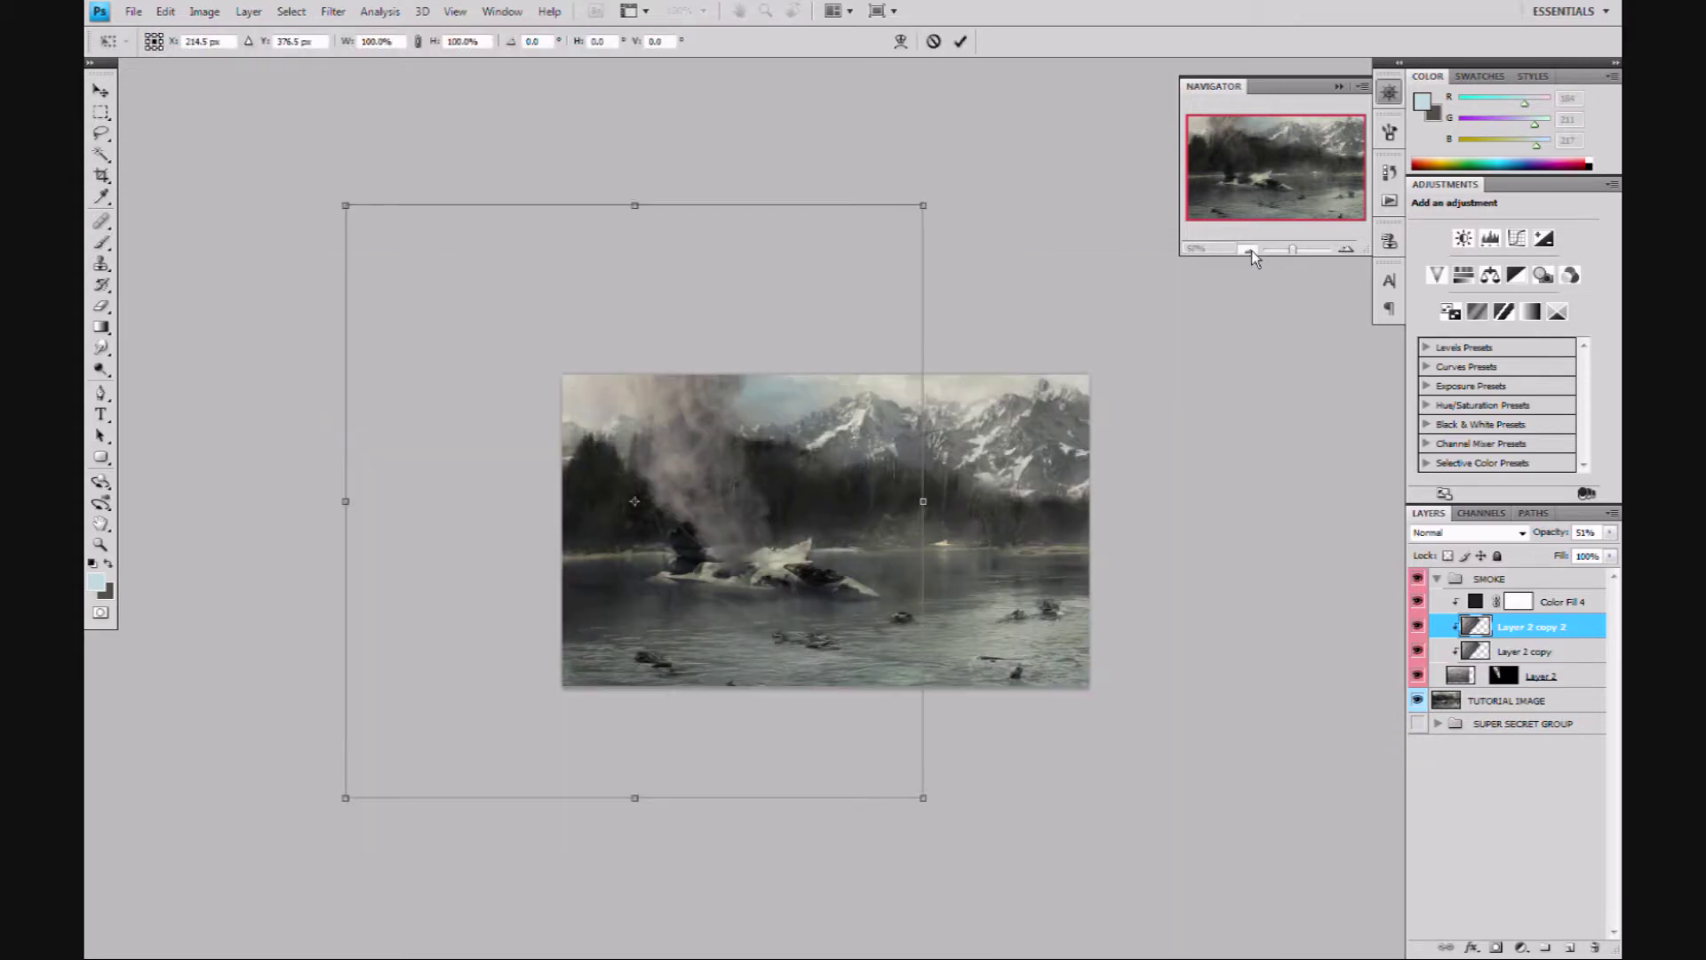
pyautogui.moveTo(1009, 731); pyautogui.dragTo(1040, 511)
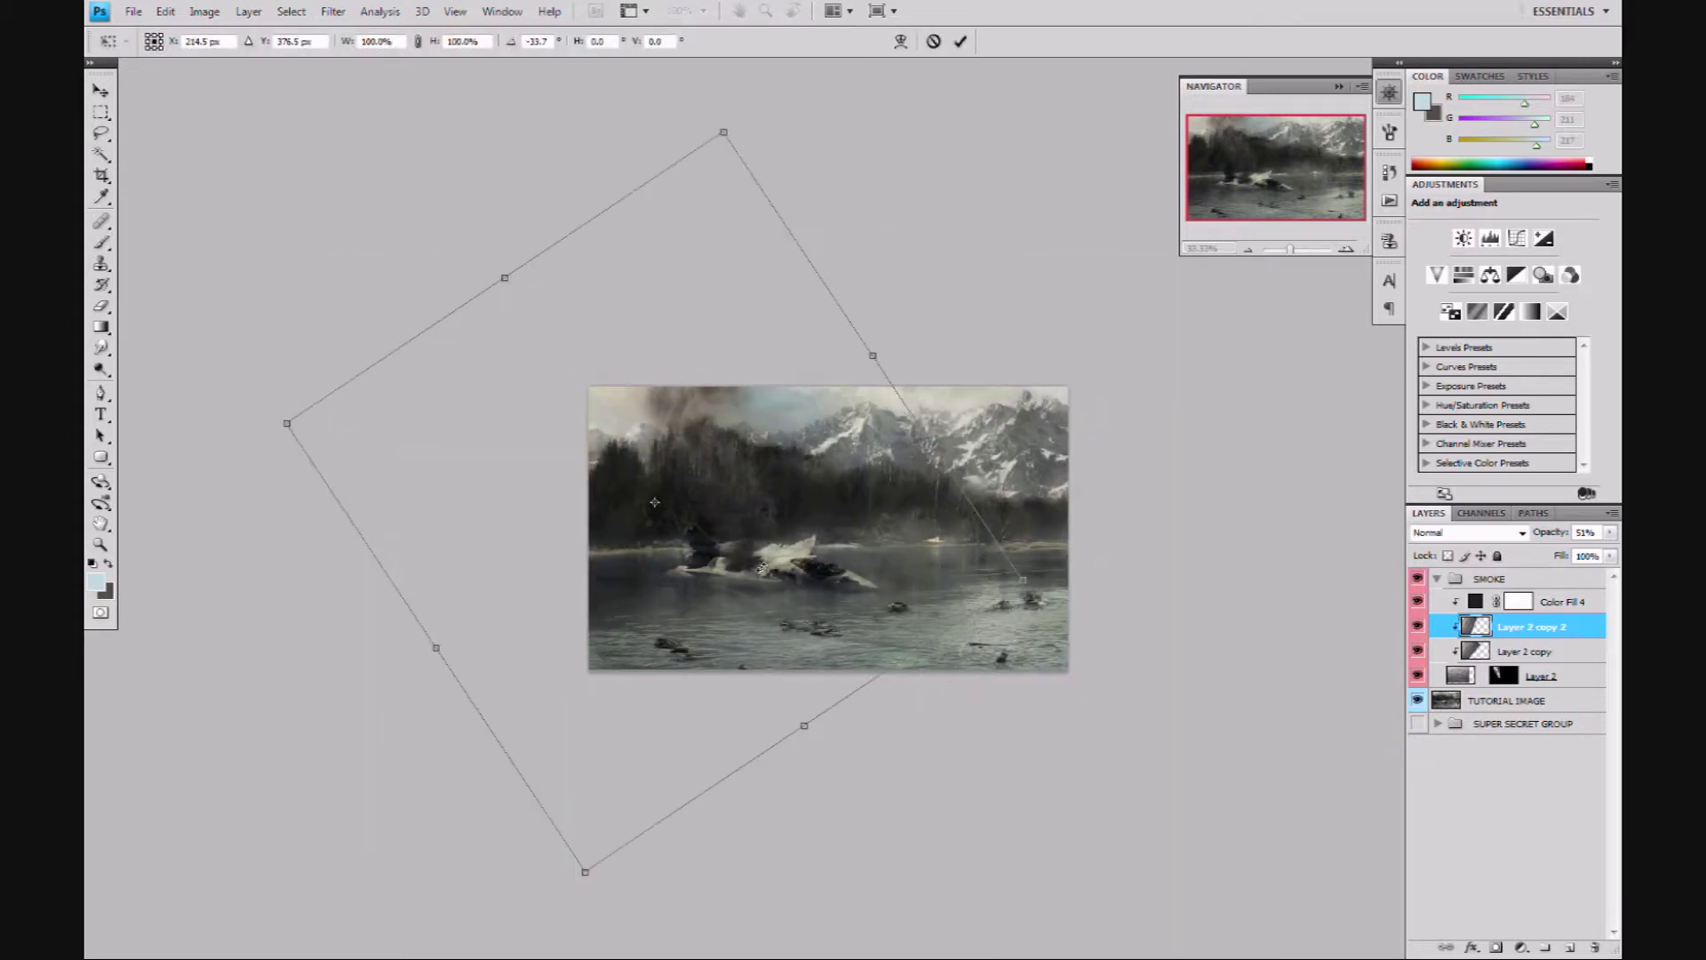
pyautogui.moveTo(734, 562); pyautogui.dragTo(845, 627)
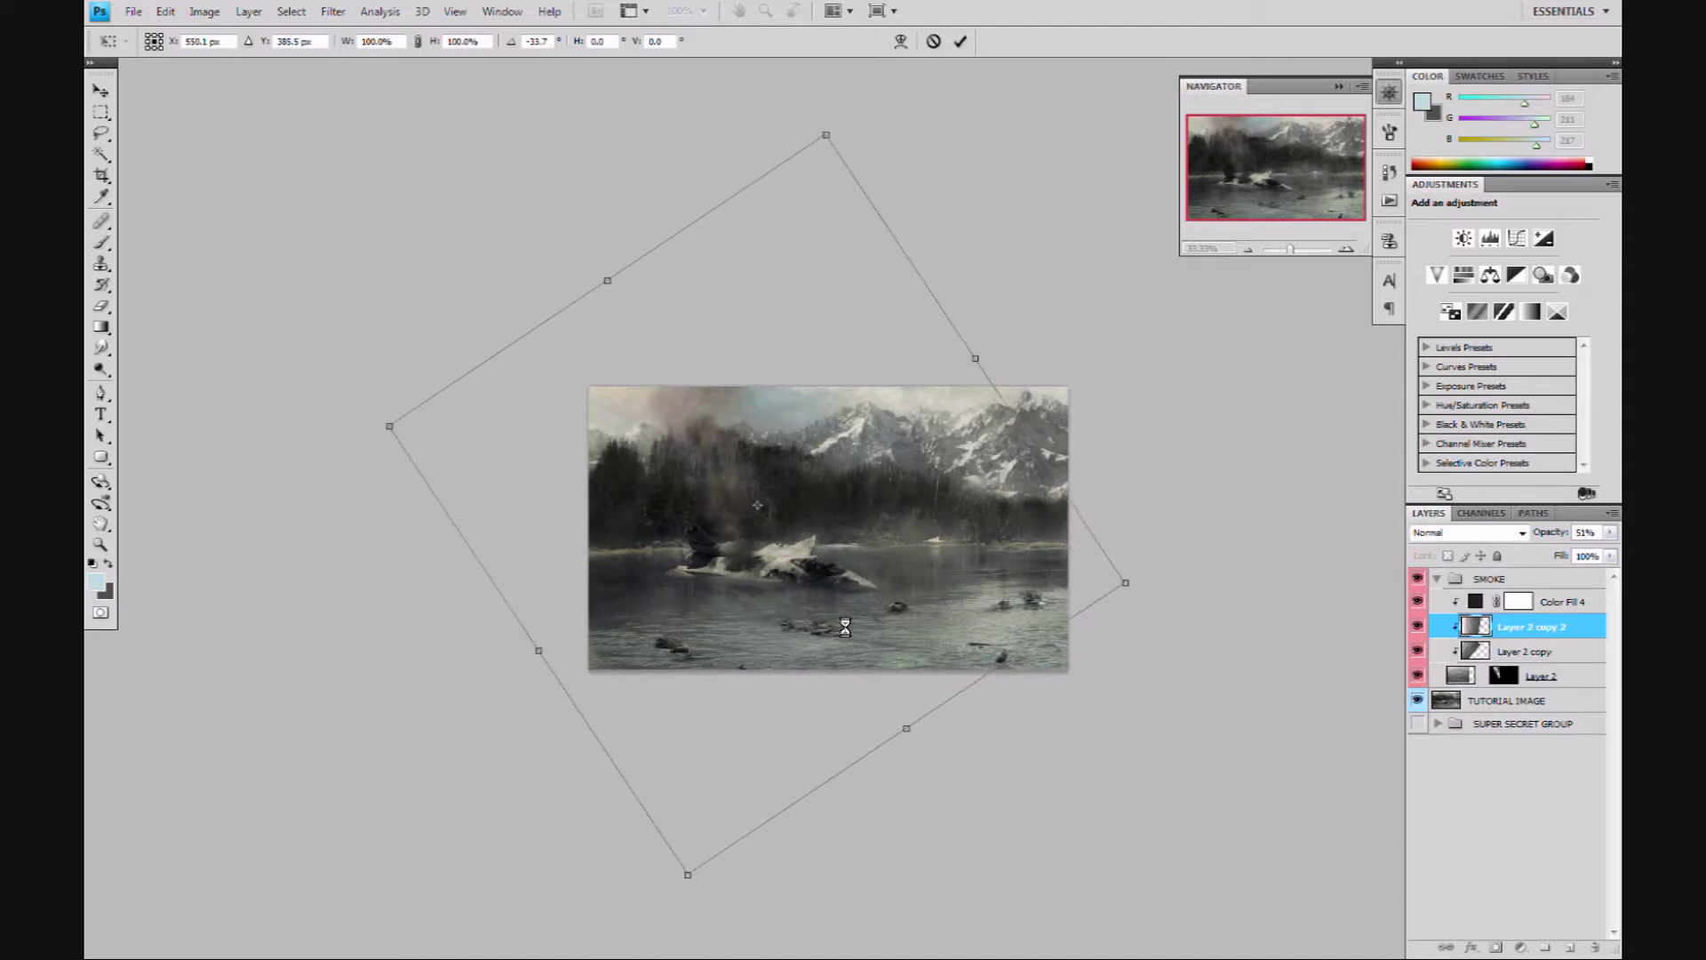
pyautogui.press('b')
pyautogui.press('Return')
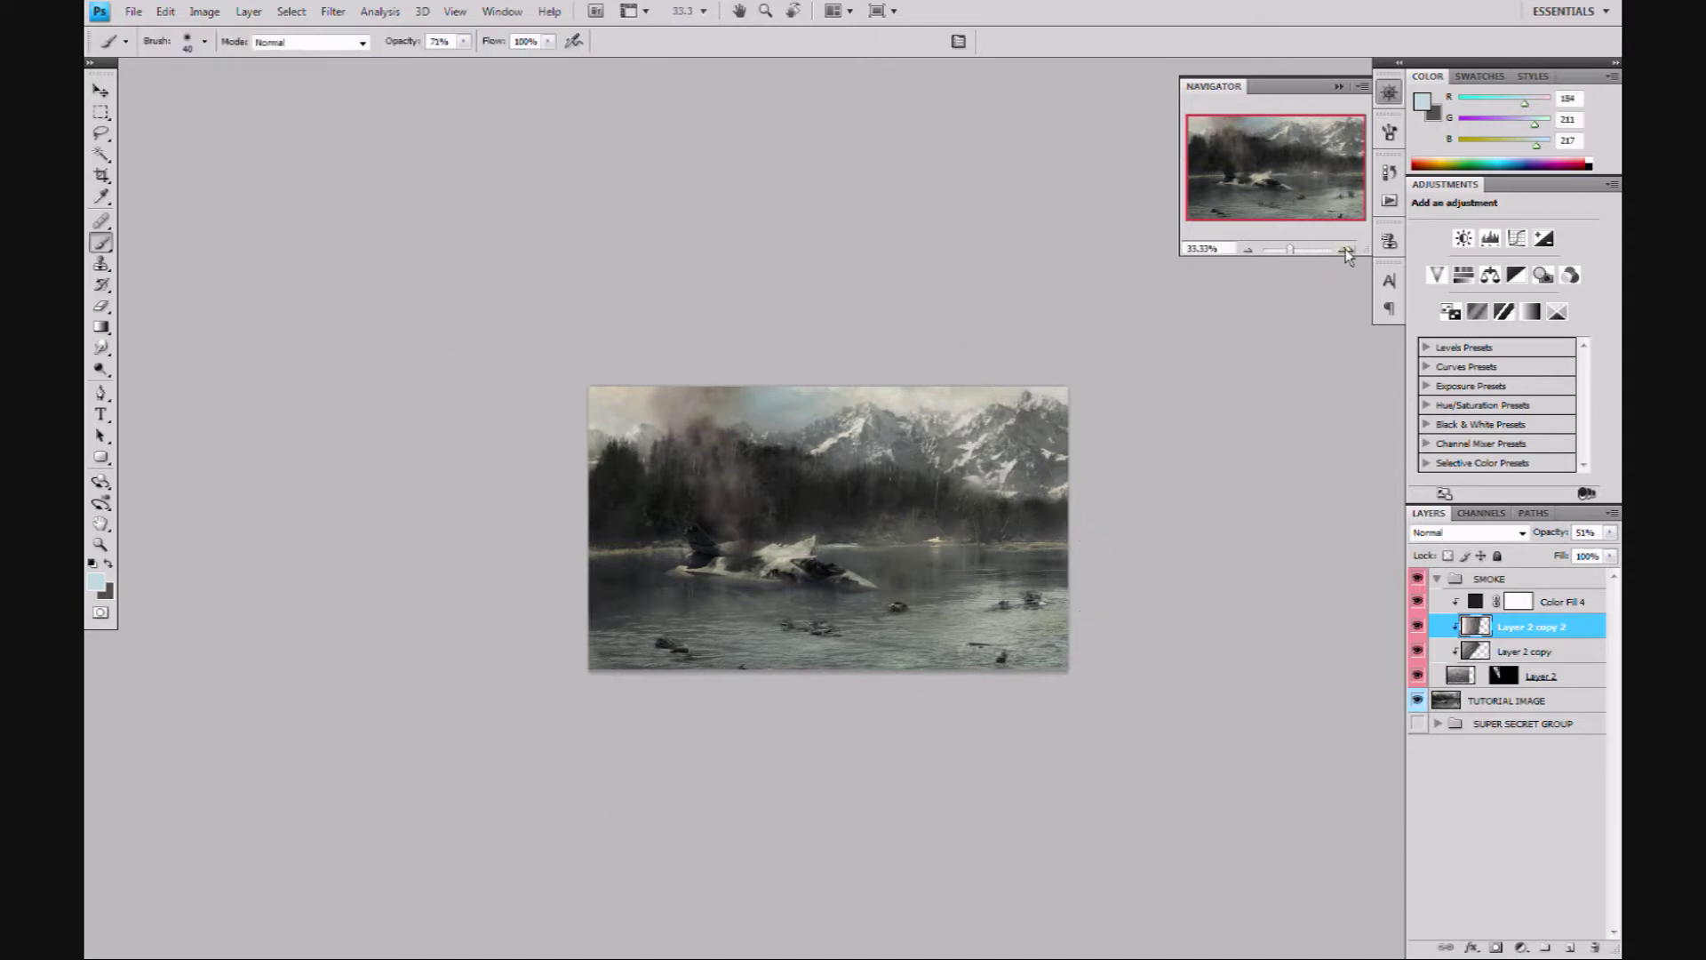
# Examine the smoke column up close and in the full image with no layer selected.
pyautogui.click(1347, 249)
pyautogui.click(1348, 249)
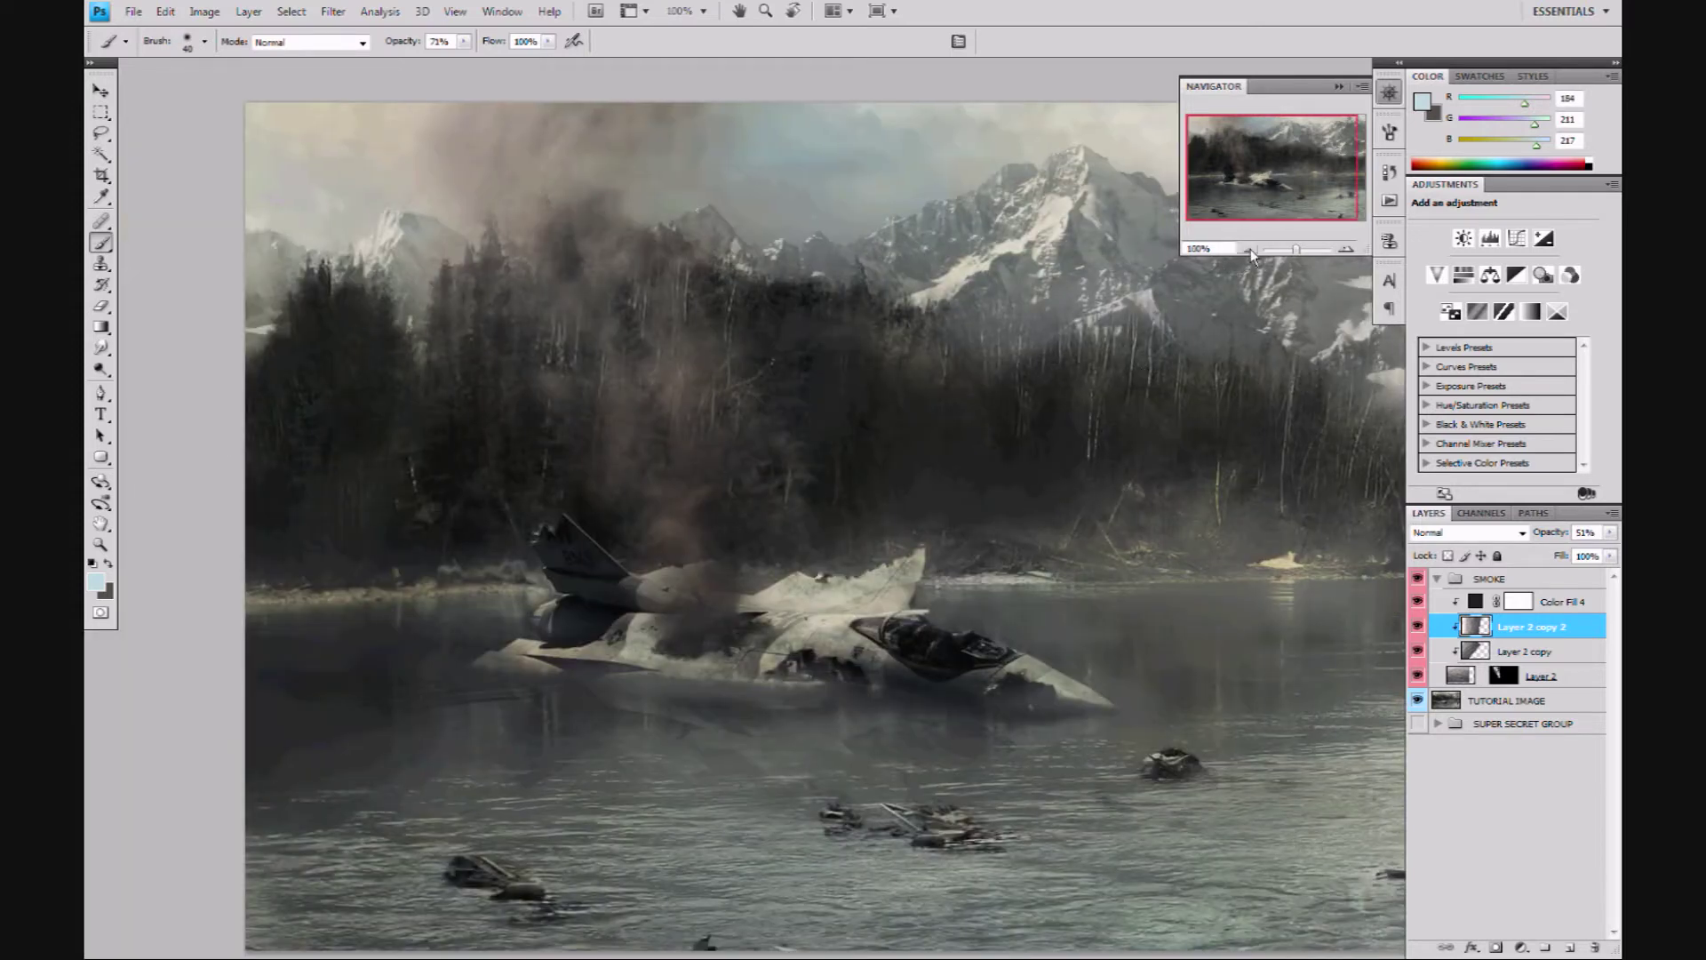
pyautogui.click(1248, 249)
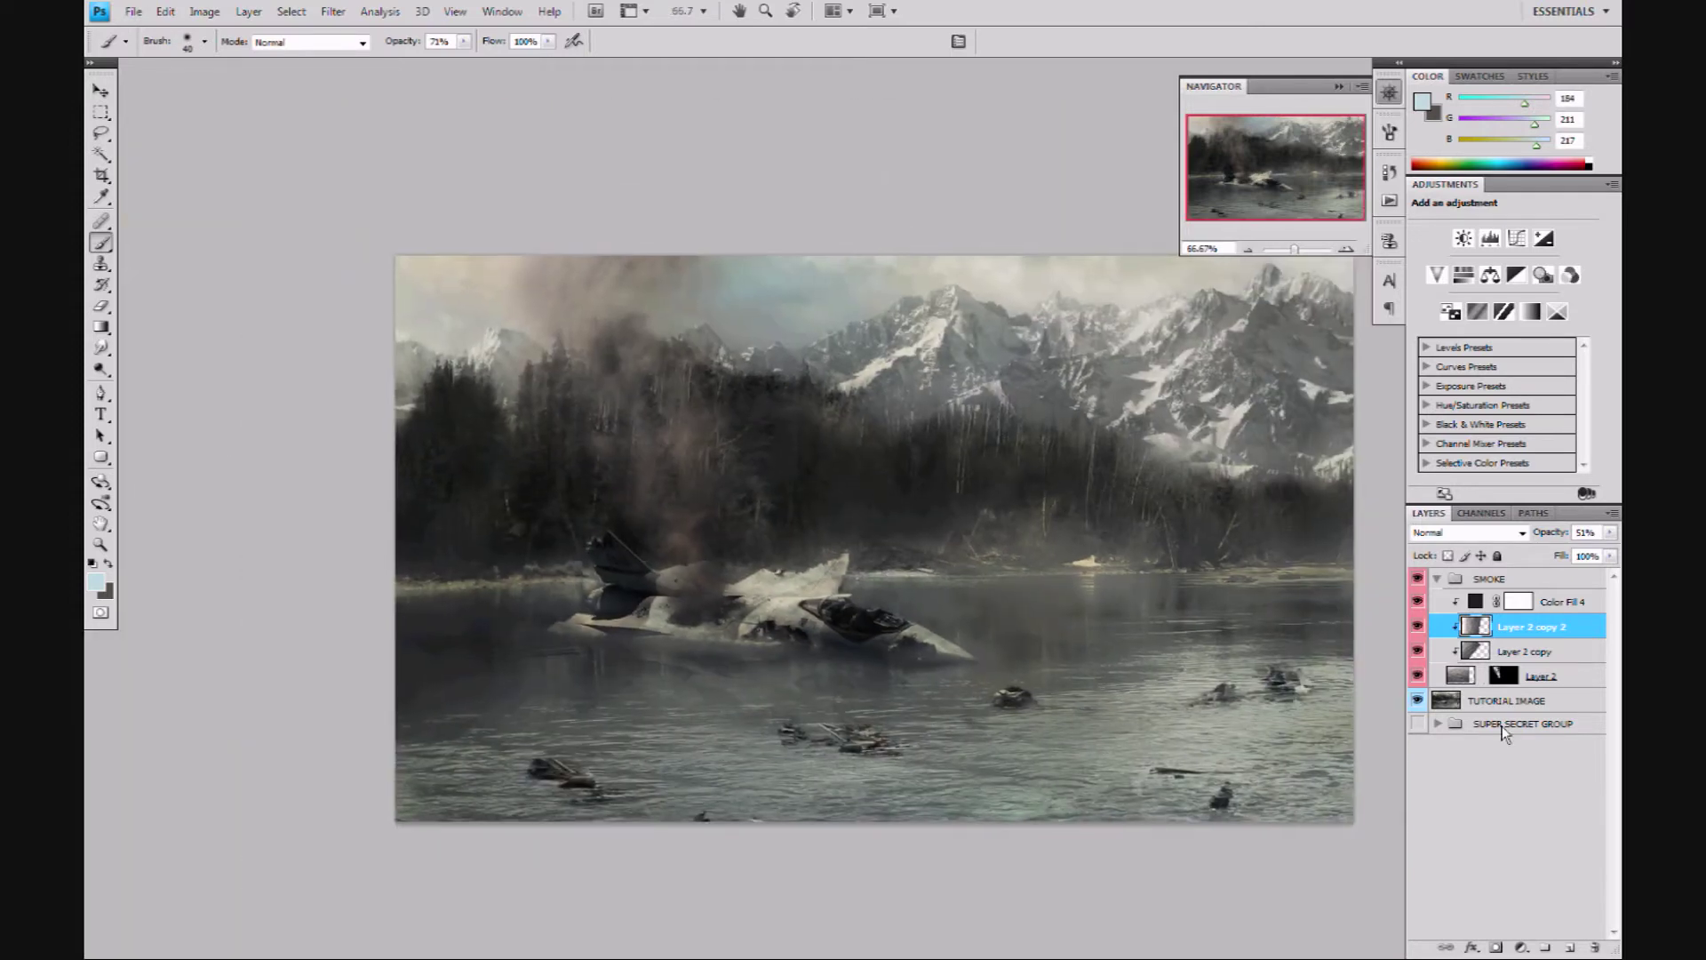
pyautogui.click(1504, 765)
pyautogui.click(1493, 630)
pyautogui.click(1493, 798)
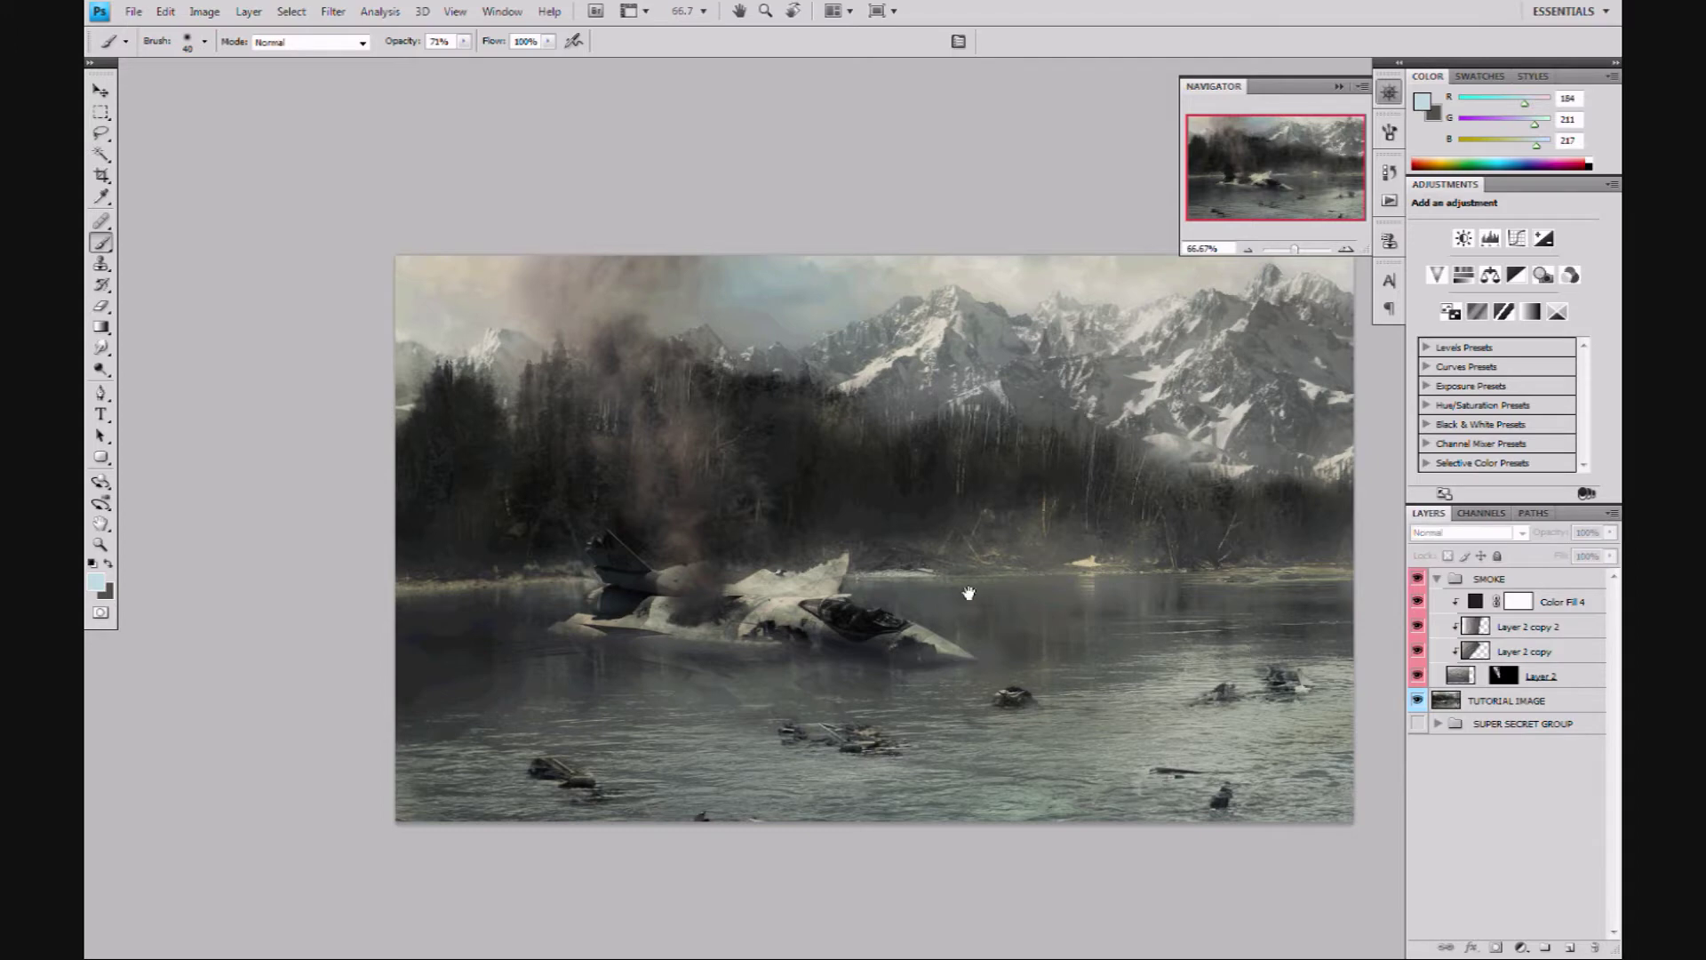
pyautogui.moveTo(969, 592)
pyautogui.mouseDown()
pyautogui.moveTo(983, 599)
pyautogui.moveTo(966, 588)
pyautogui.mouseUp()
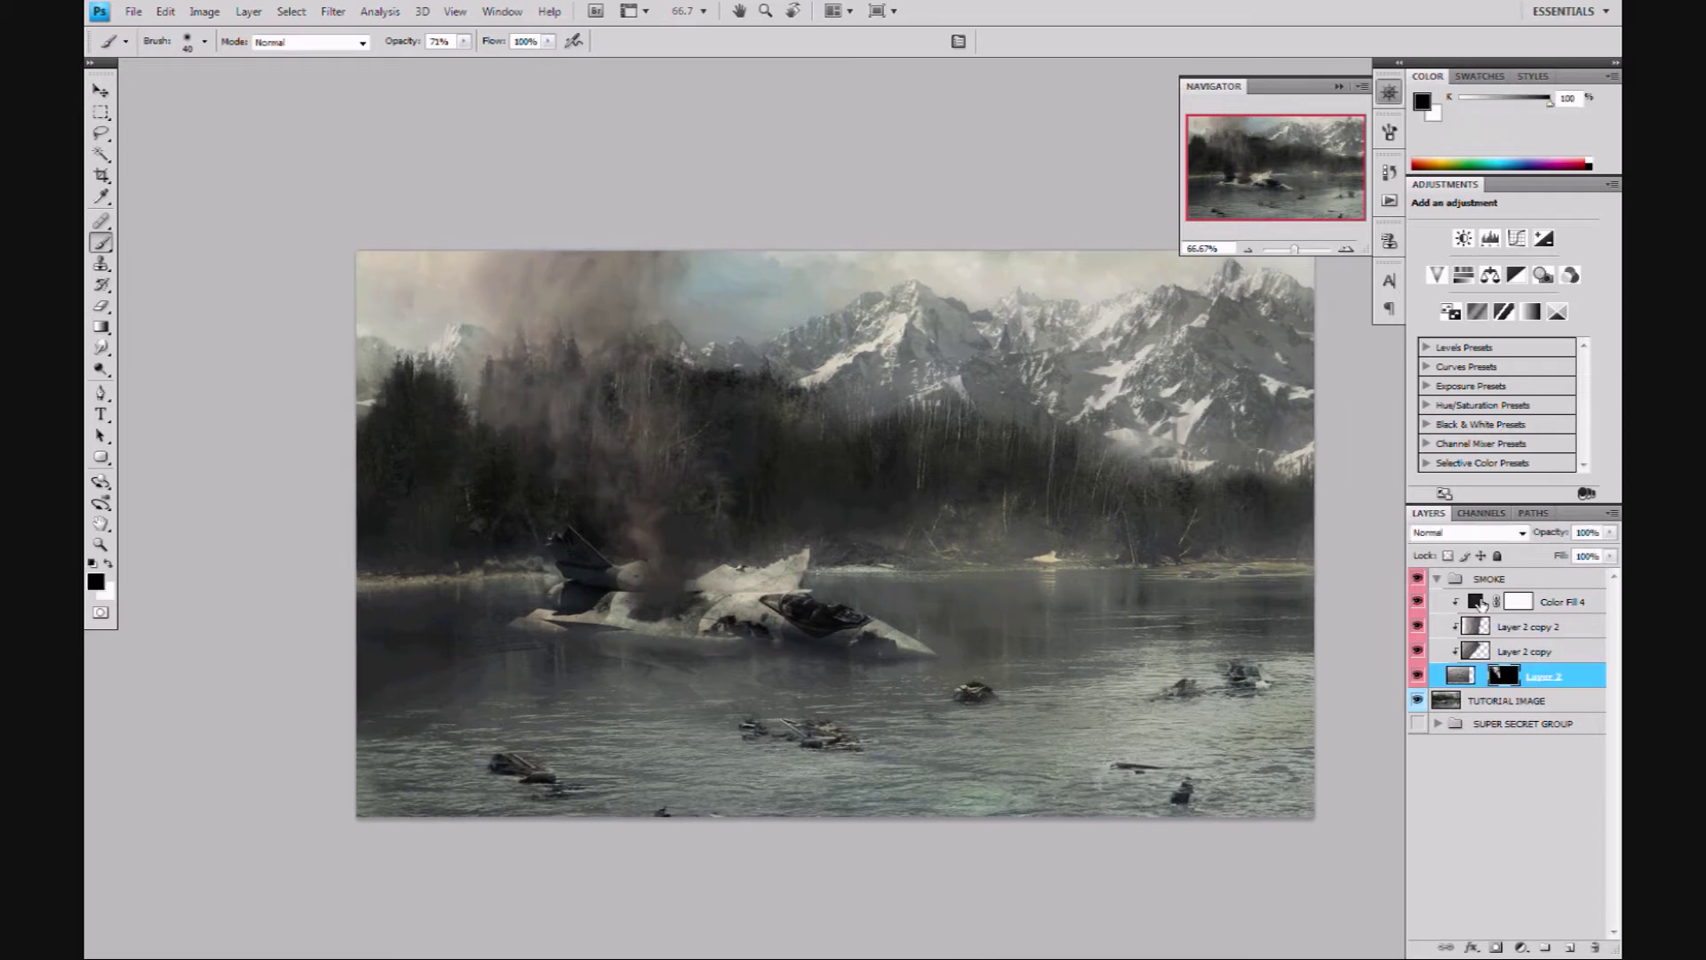
pyautogui.click(1493, 766)
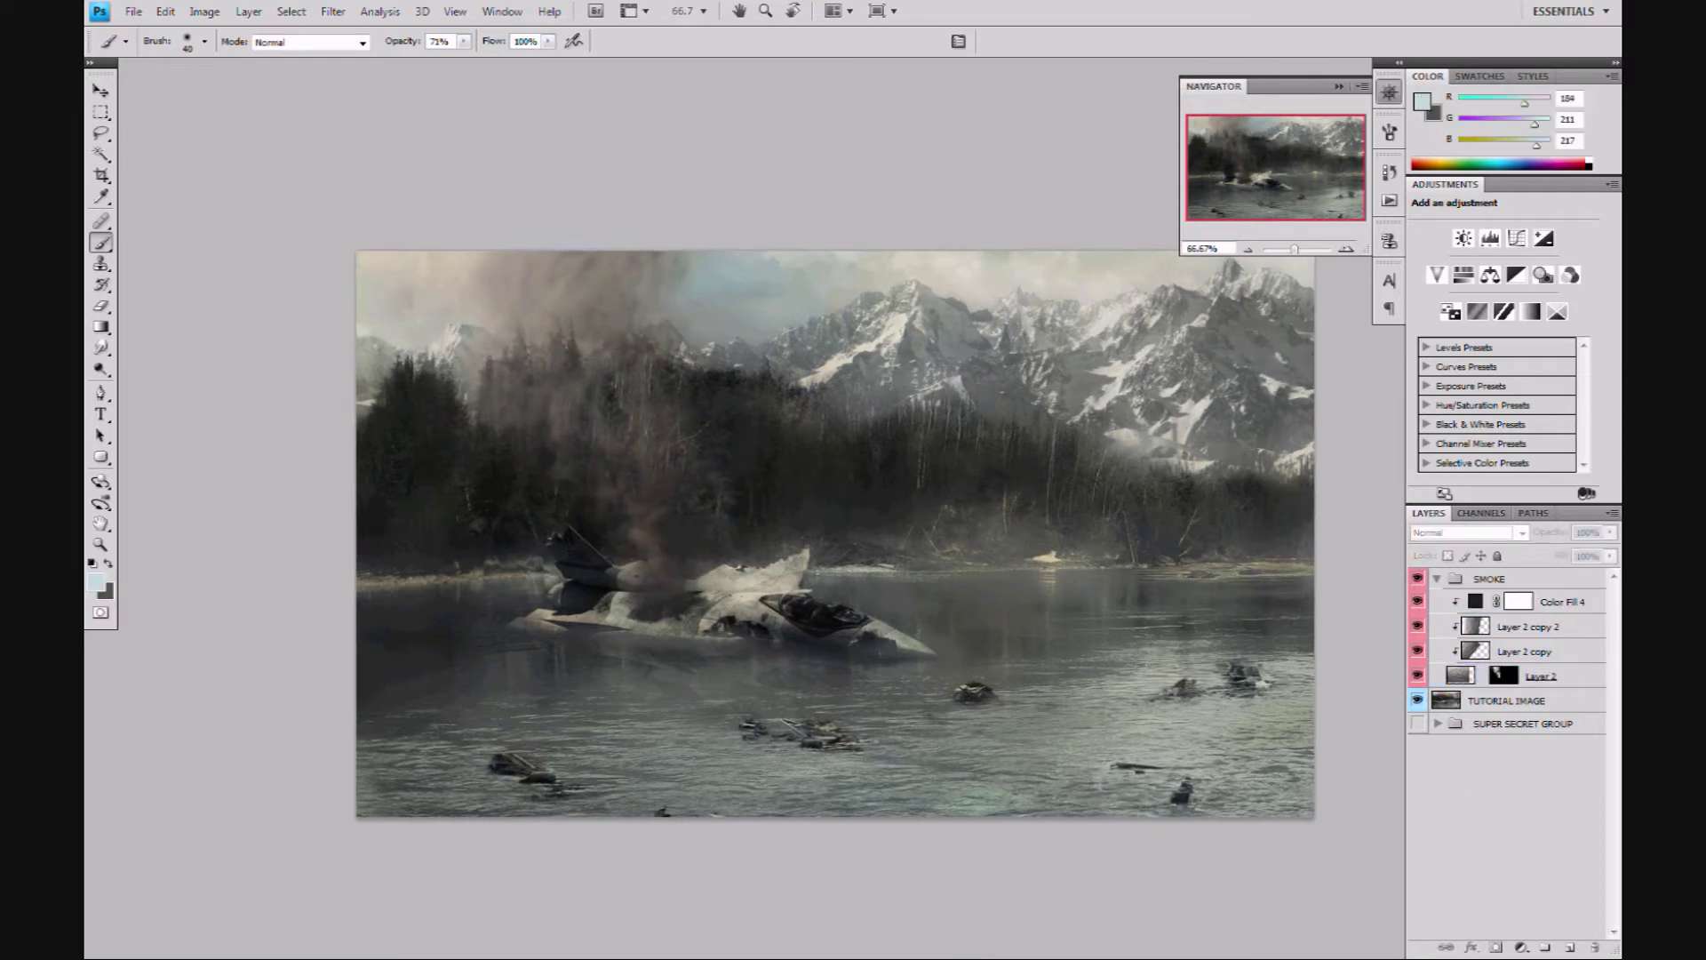
# Set the base smoke layer's opacity to 93%, and paint black on its mask at the column's lower right and left edges and white in the middle.
pyautogui.click(1504, 675)
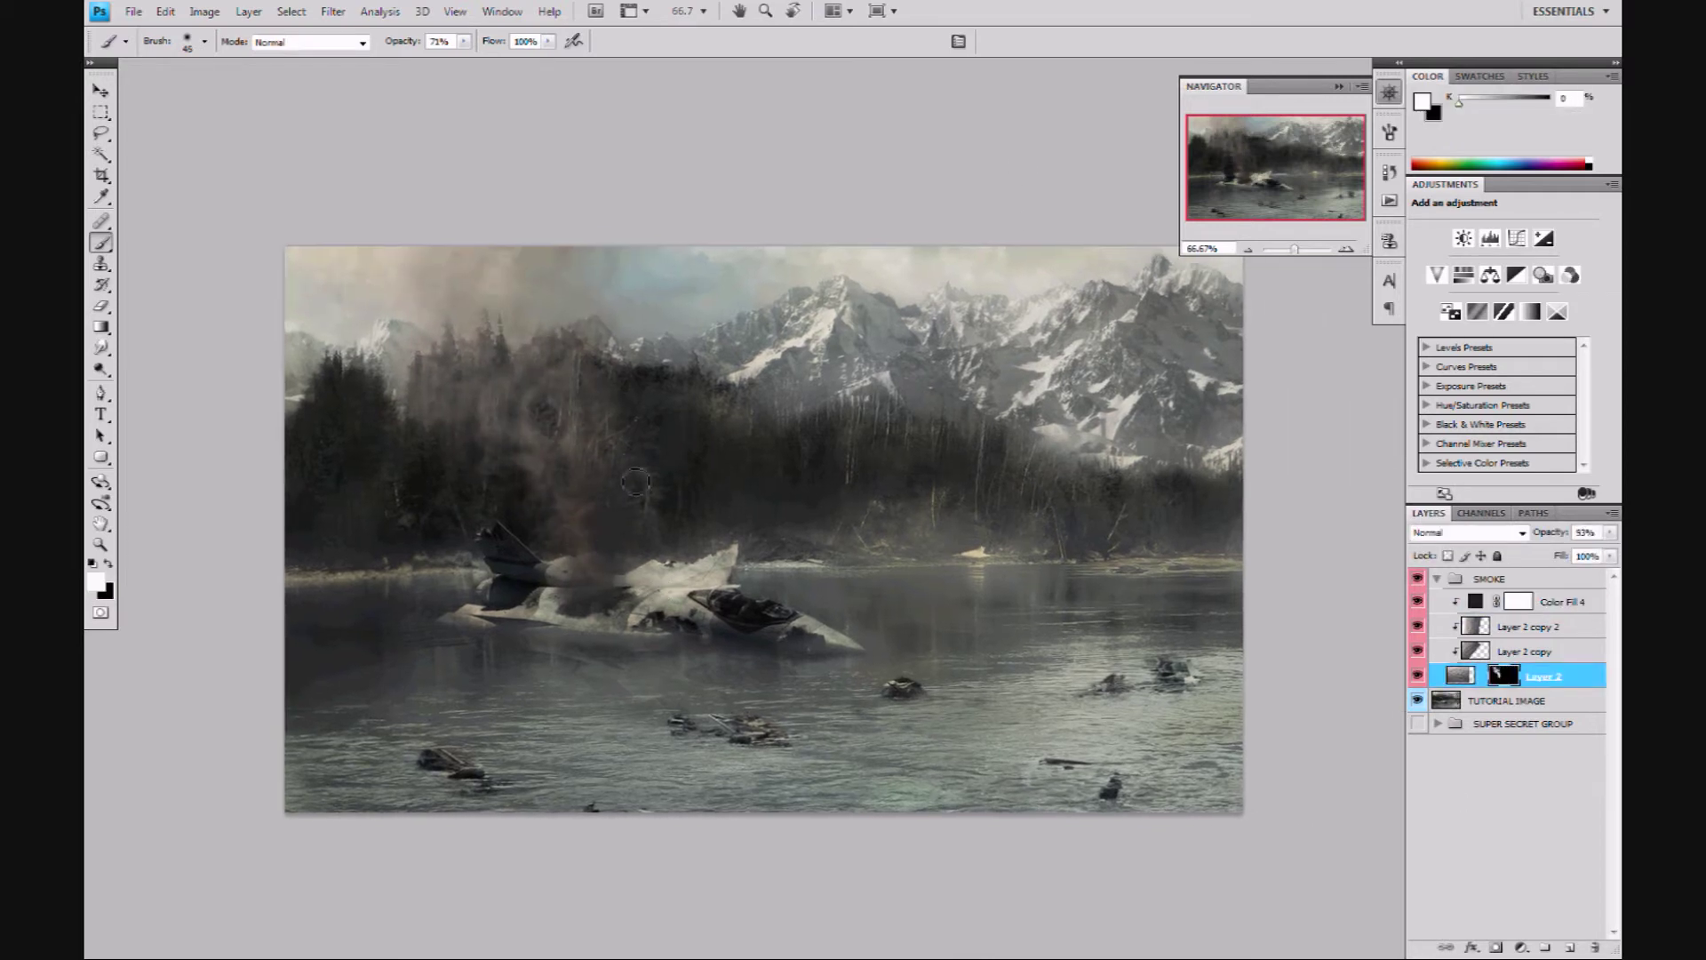
pyautogui.press('x')
pyautogui.moveTo(634, 530)
pyautogui.mouseDown()
pyautogui.moveTo(579, 510)
pyautogui.moveTo(587, 528)
pyautogui.mouseUp()
pyautogui.press('x')
pyautogui.moveTo(558, 418); pyautogui.dragTo(537, 423)
pyautogui.press('x')
pyautogui.press(']')
pyautogui.moveTo(444, 397); pyautogui.dragTo(478, 448)
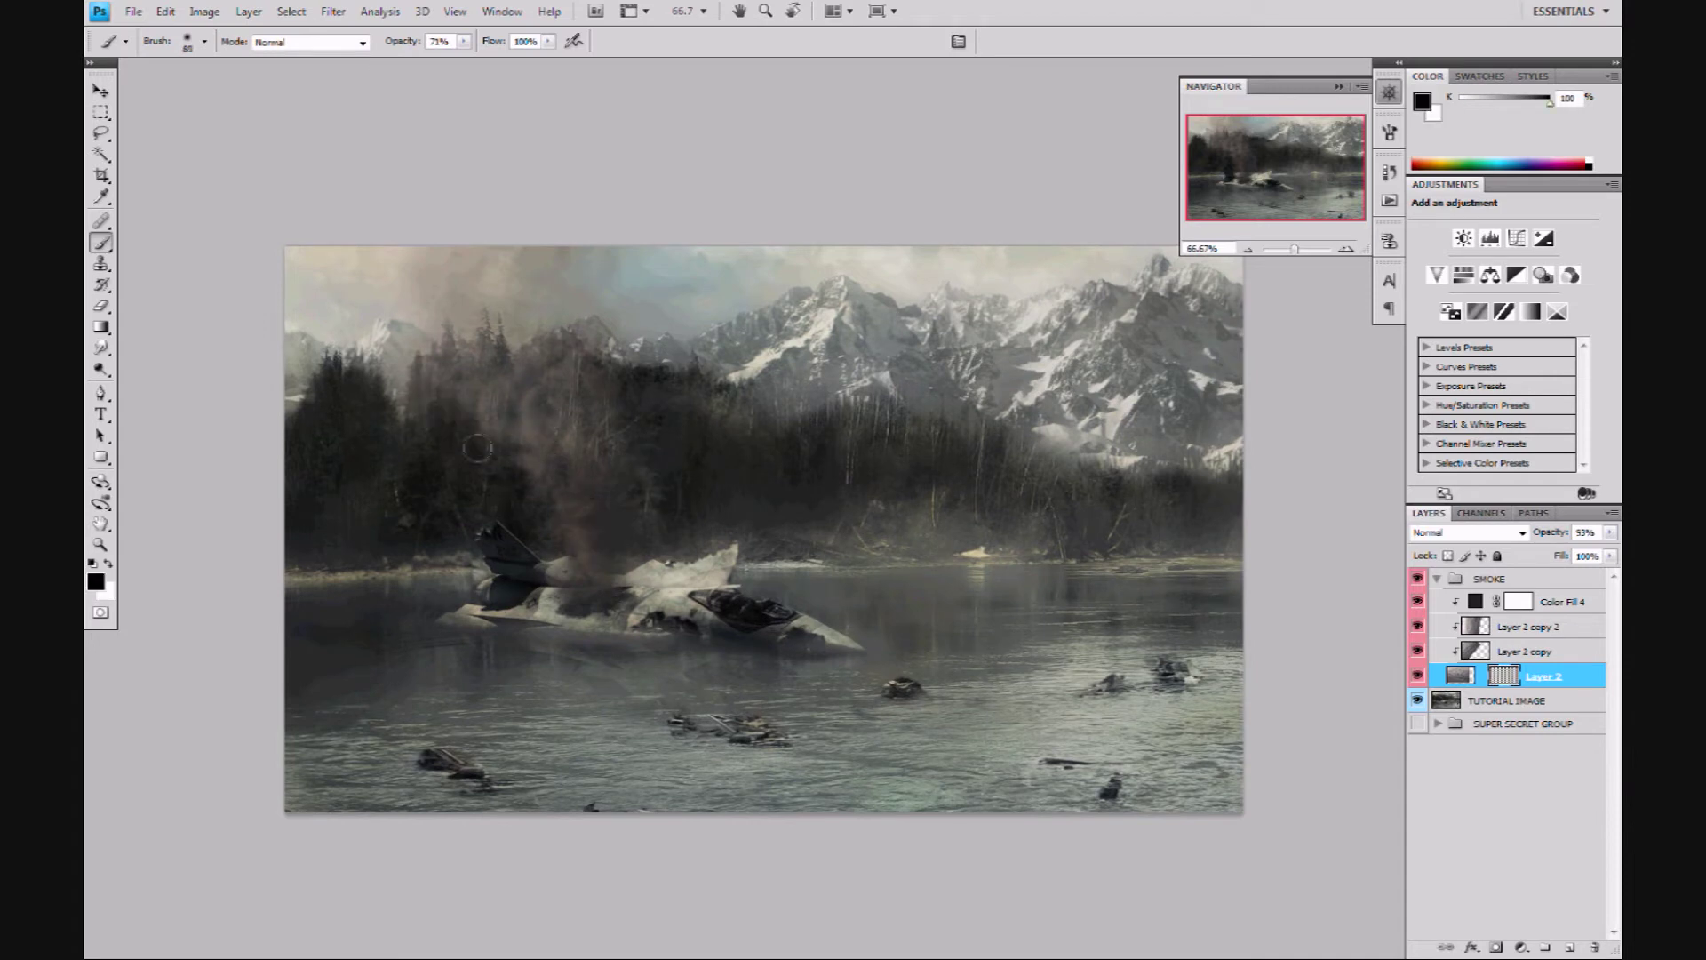